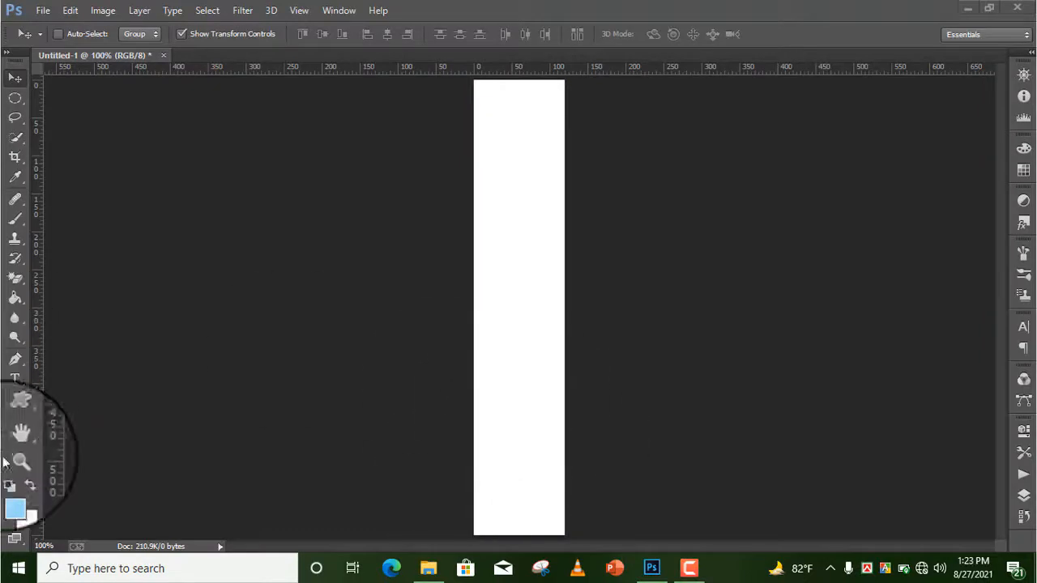
Fill the blank canvas with light blue, using foreground colour 95d7fc
click(11, 491)
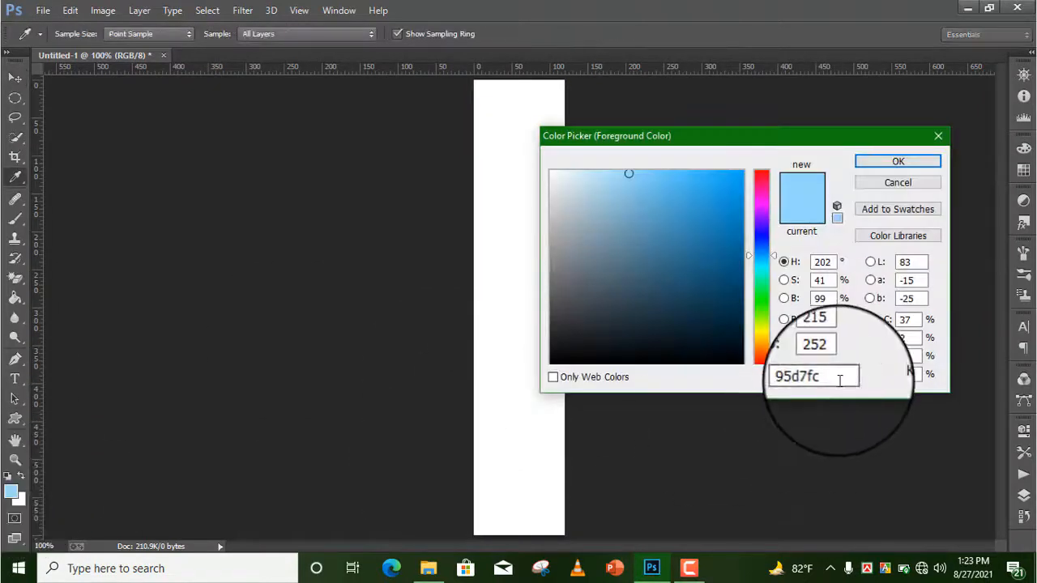
drag(834, 376, 778, 378)
click(826, 378)
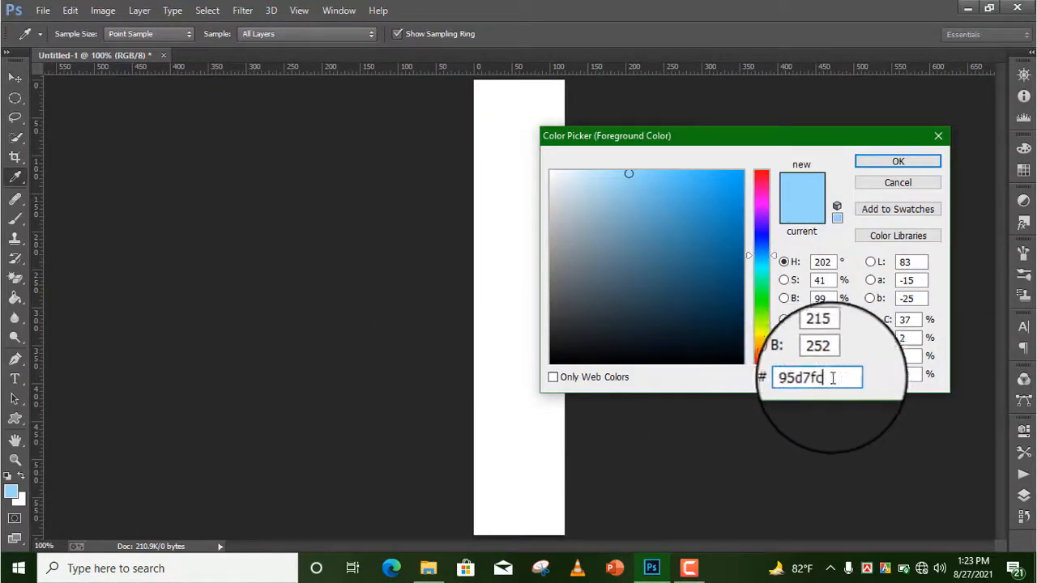
click(900, 162)
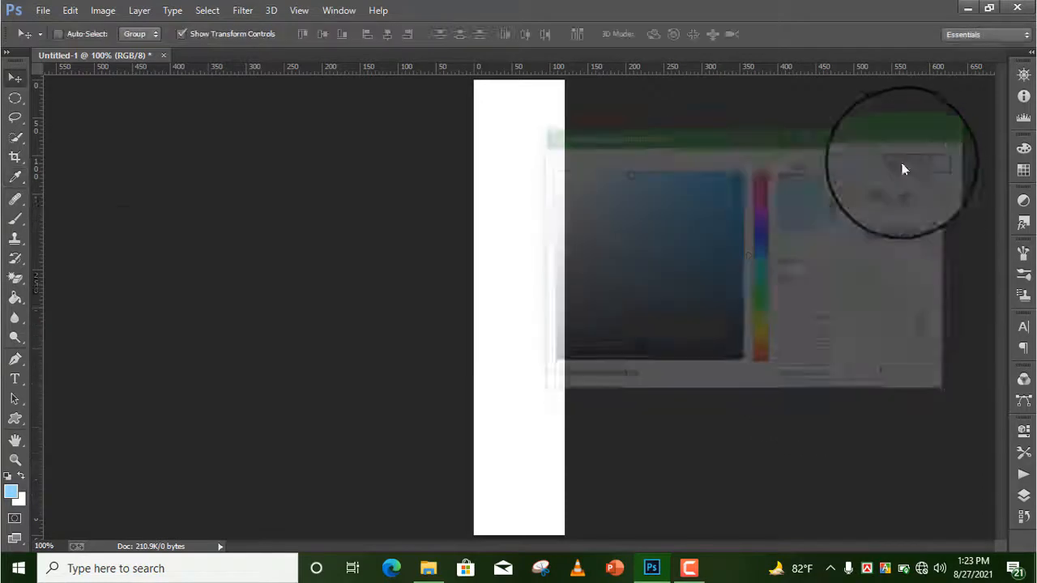
click(15, 298)
click(525, 300)
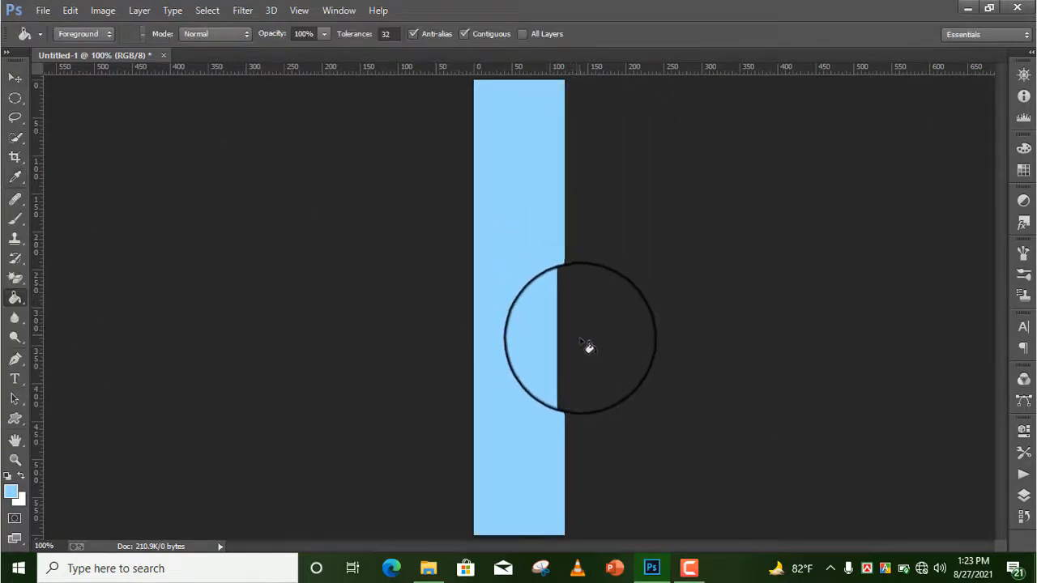
Add a blank layer, unlock the background layer and switch to the Ellipse tool
click(15, 460)
drag(528, 424, 590, 402)
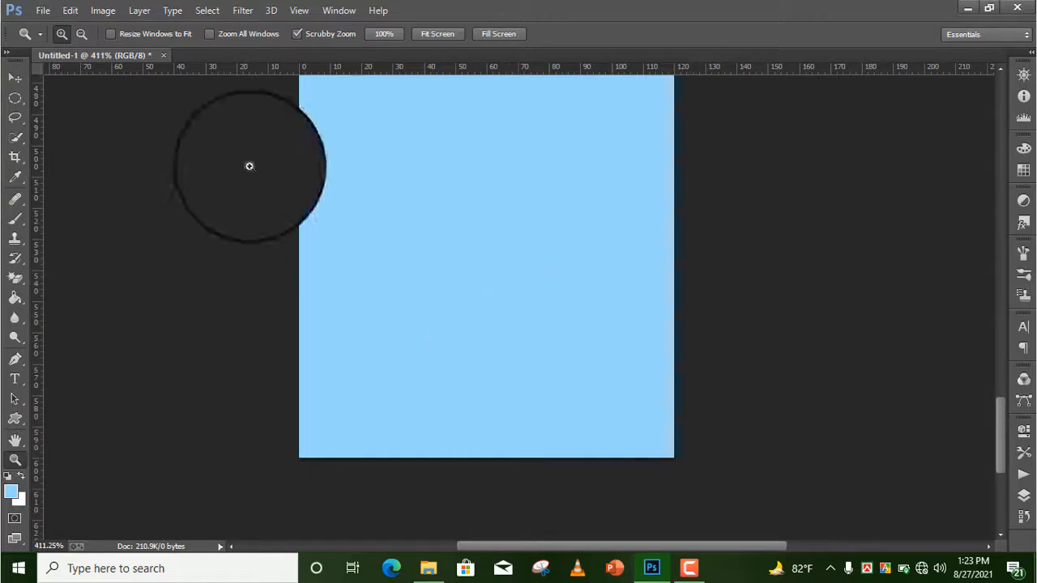
click(1022, 494)
click(961, 533)
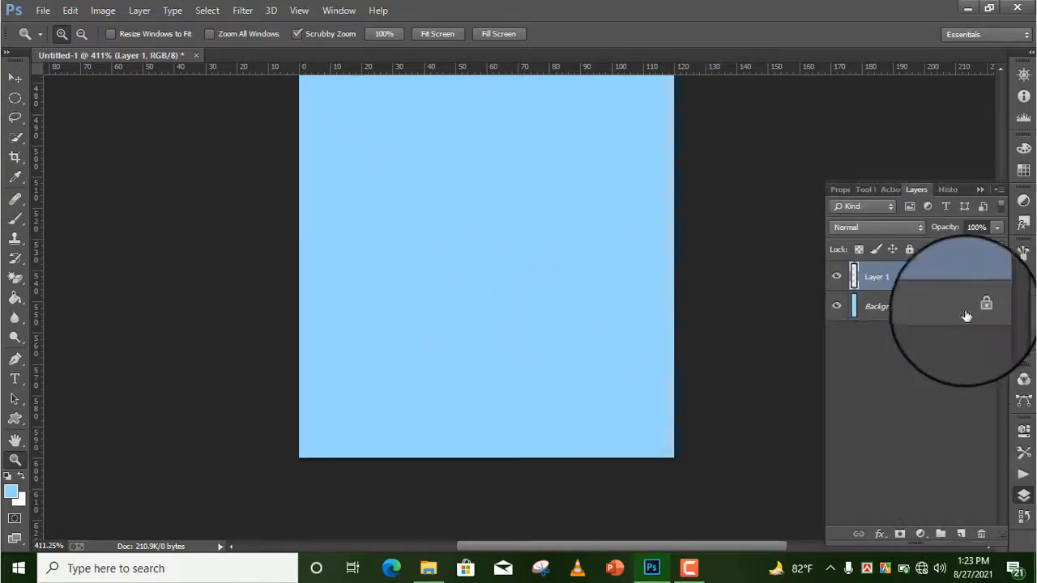
click(979, 306)
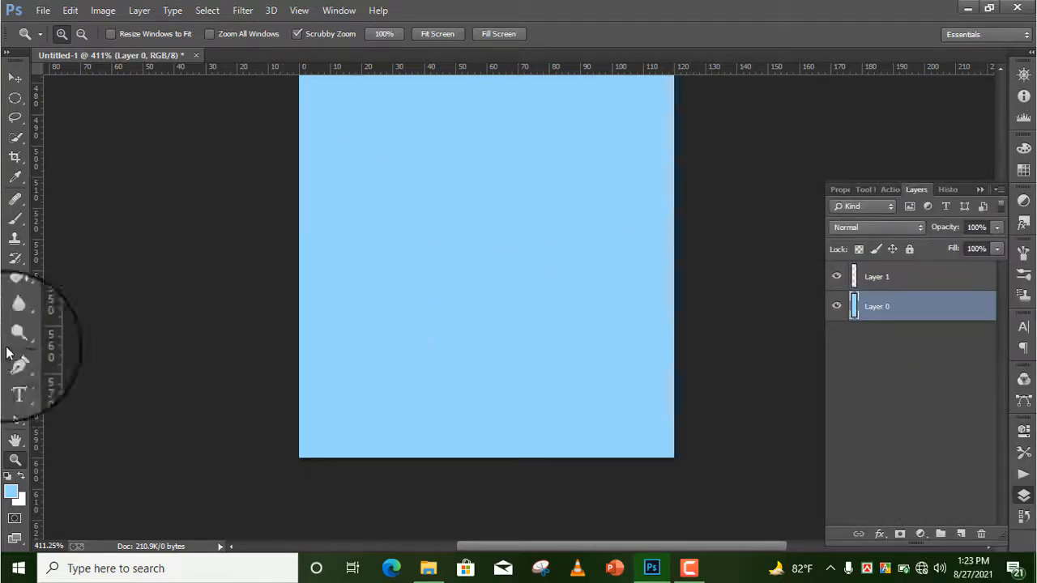
right_click(15, 418)
click(99, 446)
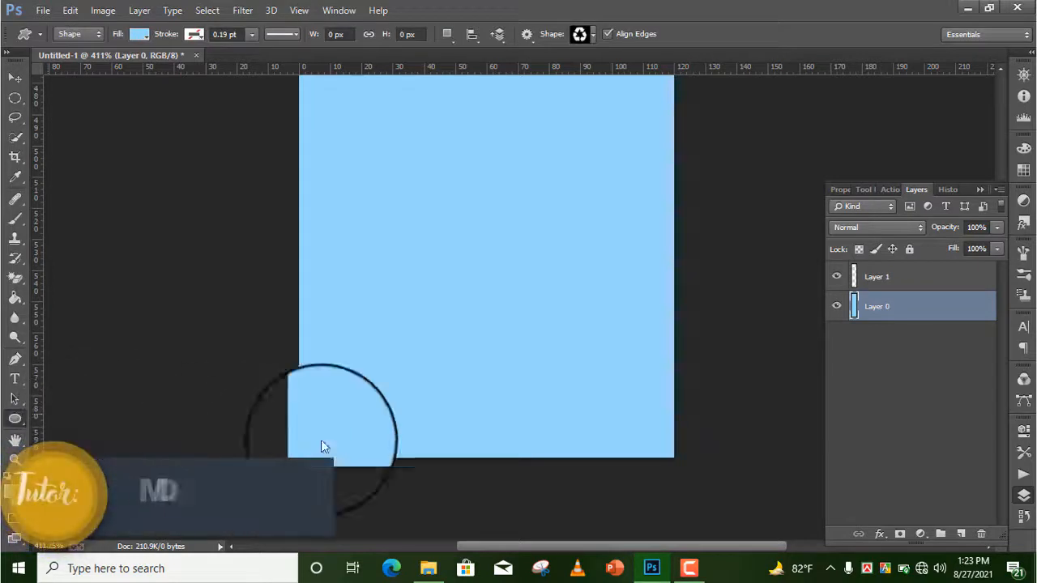
click(910, 284)
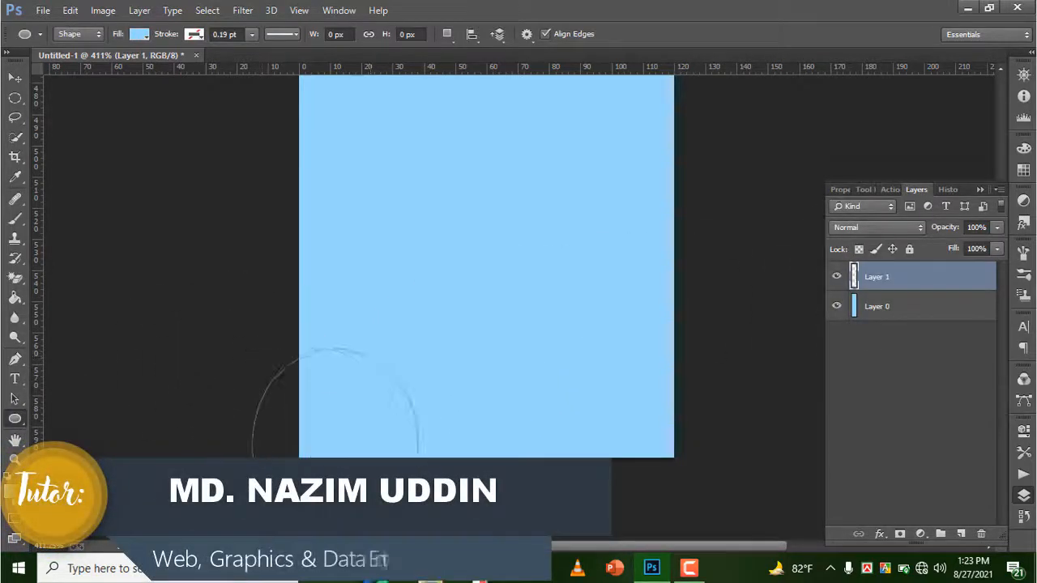
drag(418, 548, 499, 558)
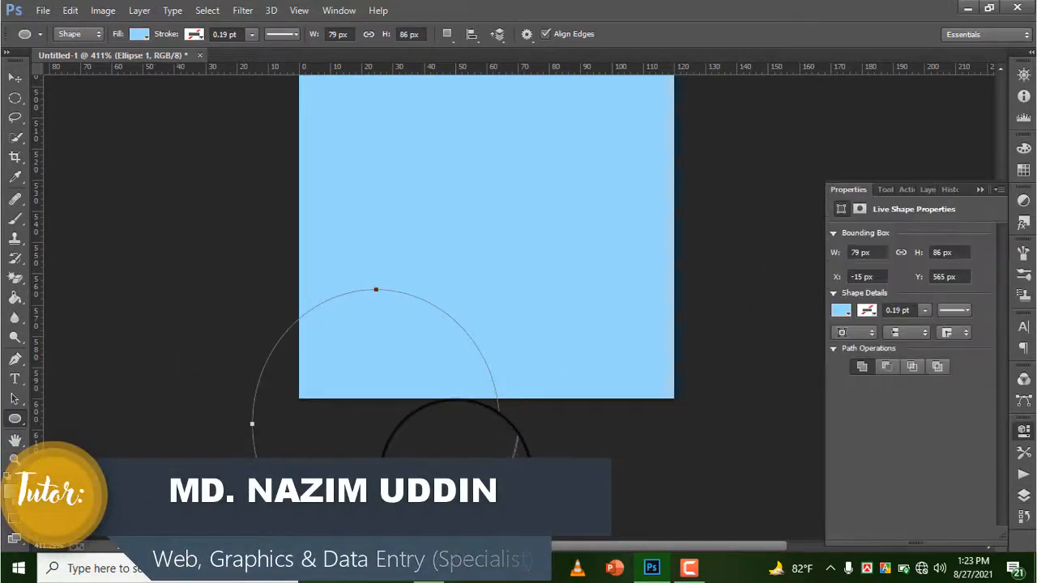
key(ctrl+z)
Set the foreground colour to the darker blue 0760ba
click(13, 492)
click(734, 314)
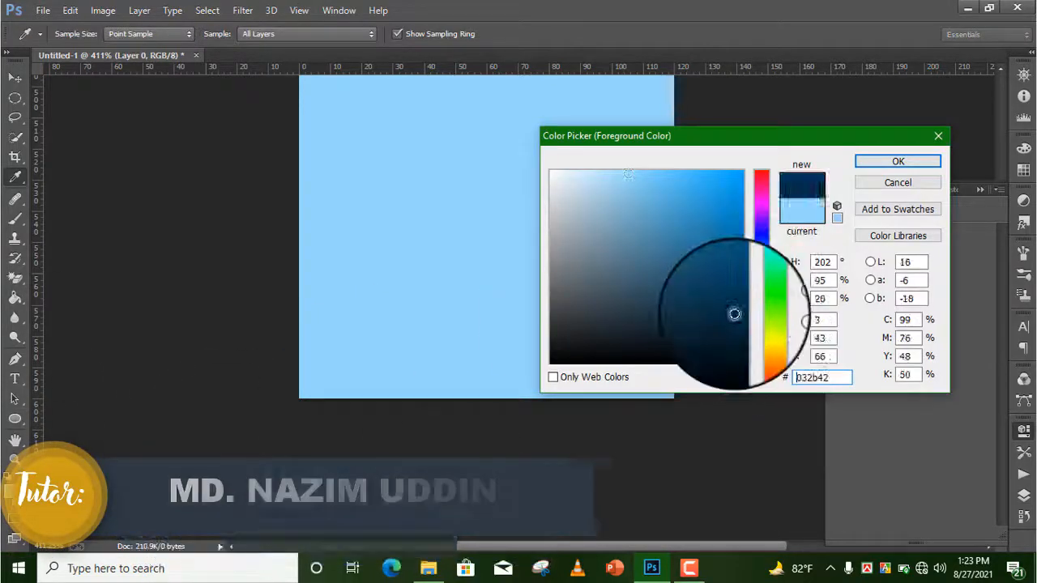
click(742, 269)
click(763, 252)
click(736, 223)
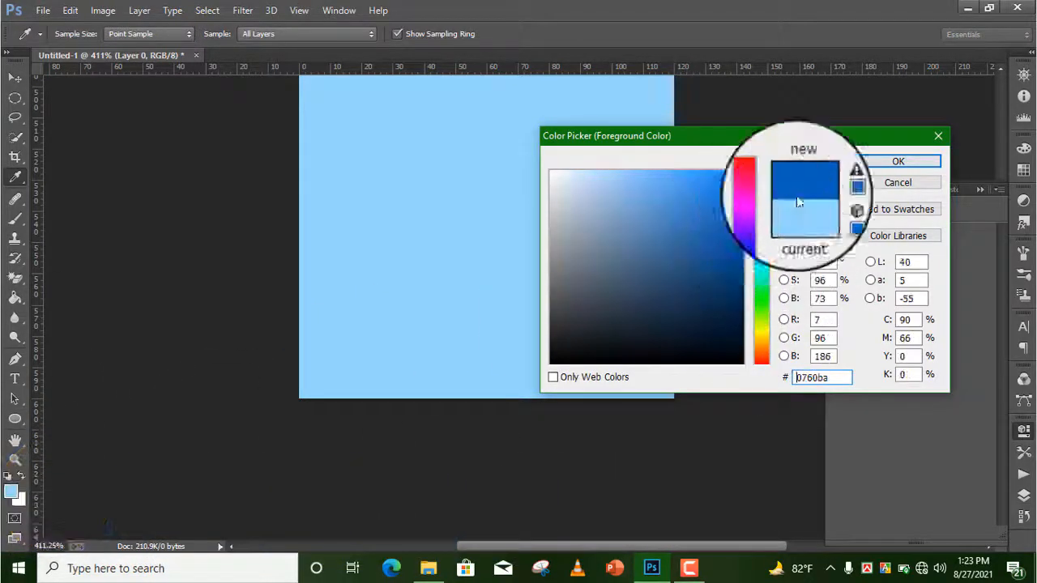
click(901, 164)
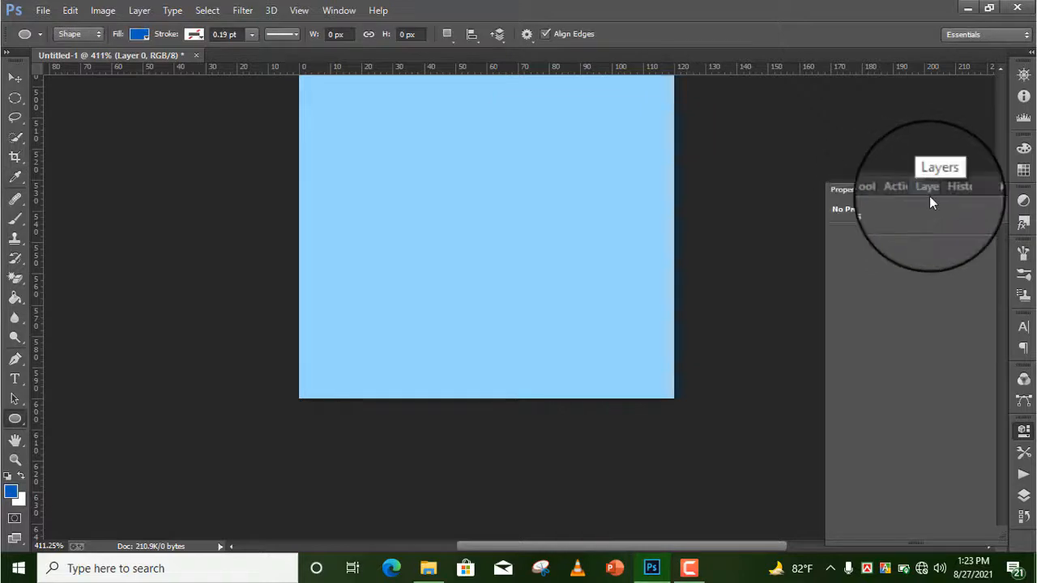
On a new layer, draw a blue ellipse about 89 by 102 px and shift it up and left over the canvas's lower-left corner
click(928, 194)
click(961, 535)
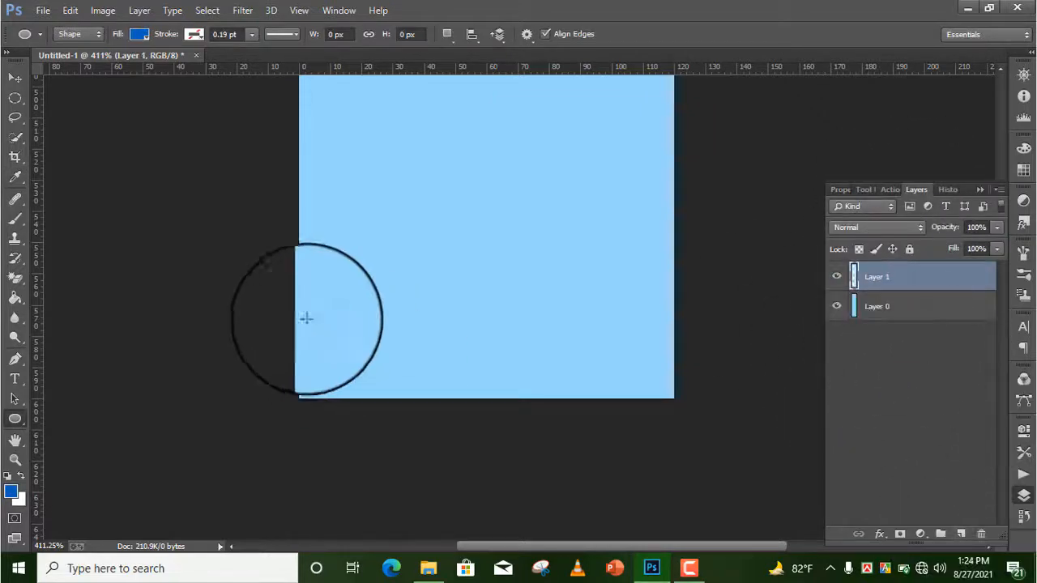
drag(260, 287, 537, 559)
drag(420, 331, 350, 283)
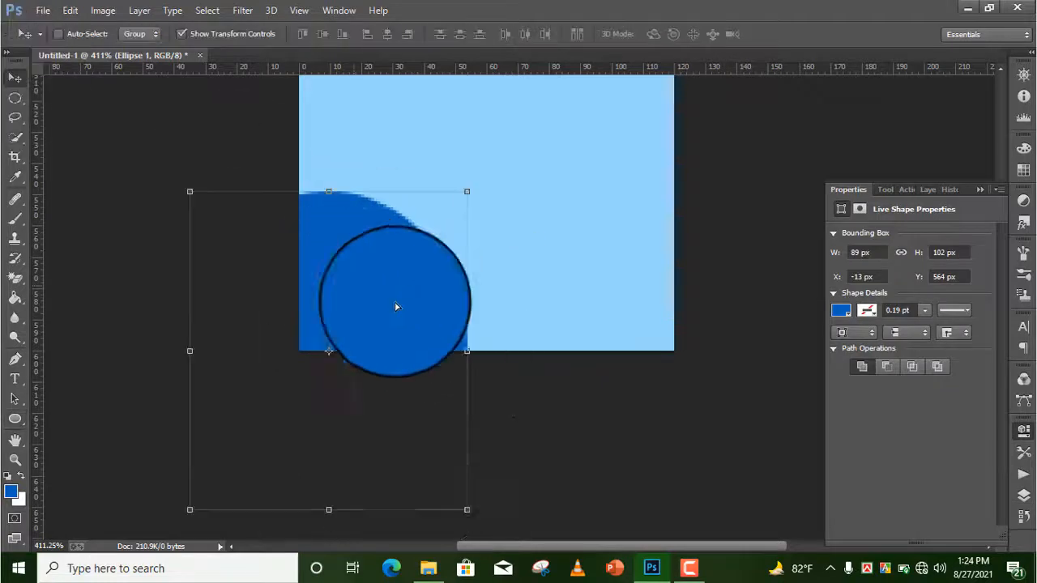
Stretch the ellipse to about 96 px wide and 117 px high, keep it at the lower-left corner and apply the transform
drag(468, 349, 489, 353)
mouse_move(437, 332)
mouse_down()
mouse_move(398, 325)
mouse_move(469, 328)
mouse_move(438, 328)
mouse_up()
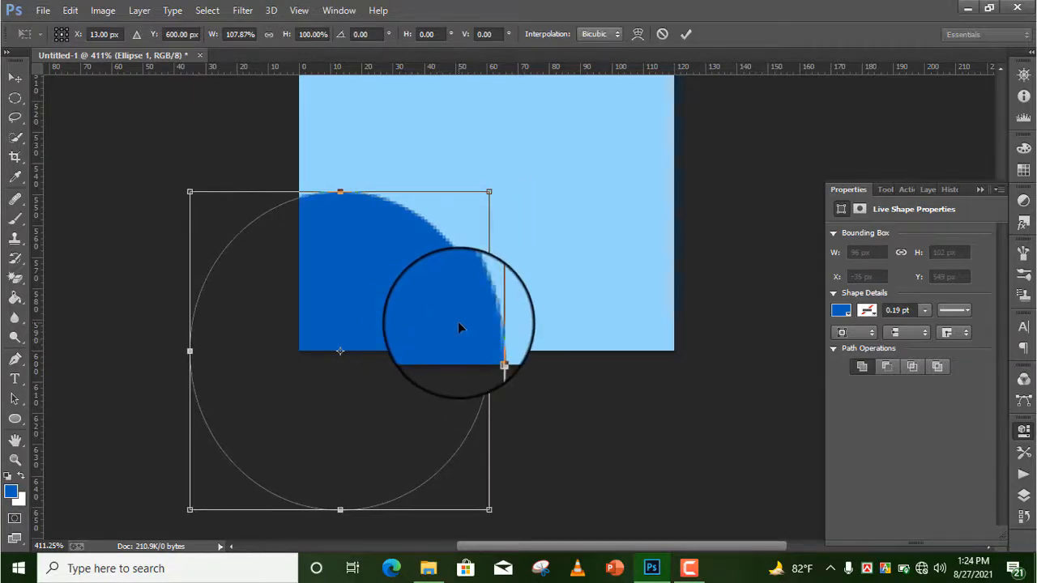
drag(339, 192, 322, 145)
mouse_move(375, 276)
mouse_down()
mouse_move(364, 276)
mouse_move(376, 282)
mouse_up()
click(71, 9)
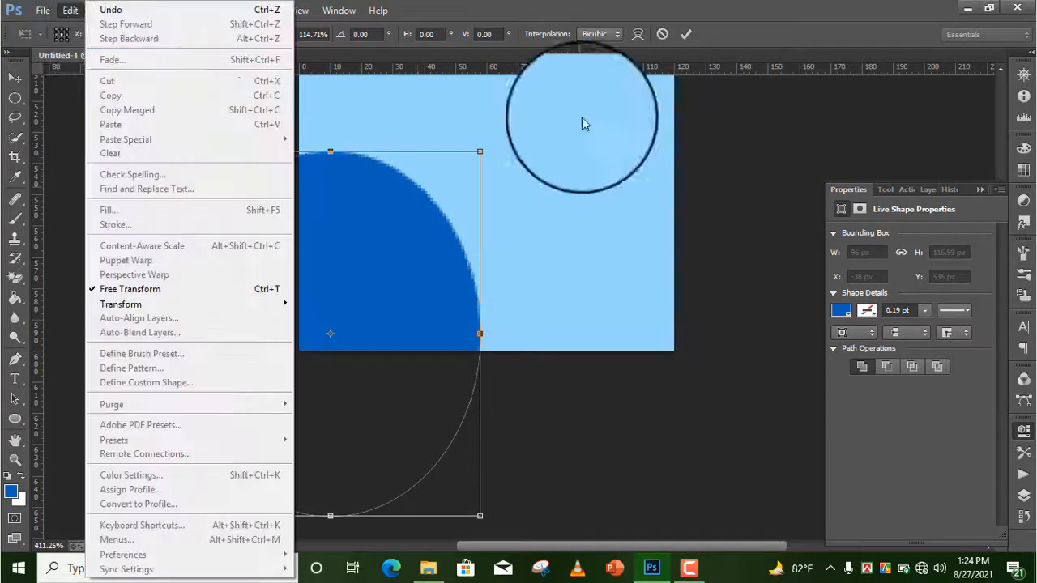
click(685, 38)
click(71, 10)
click(70, 11)
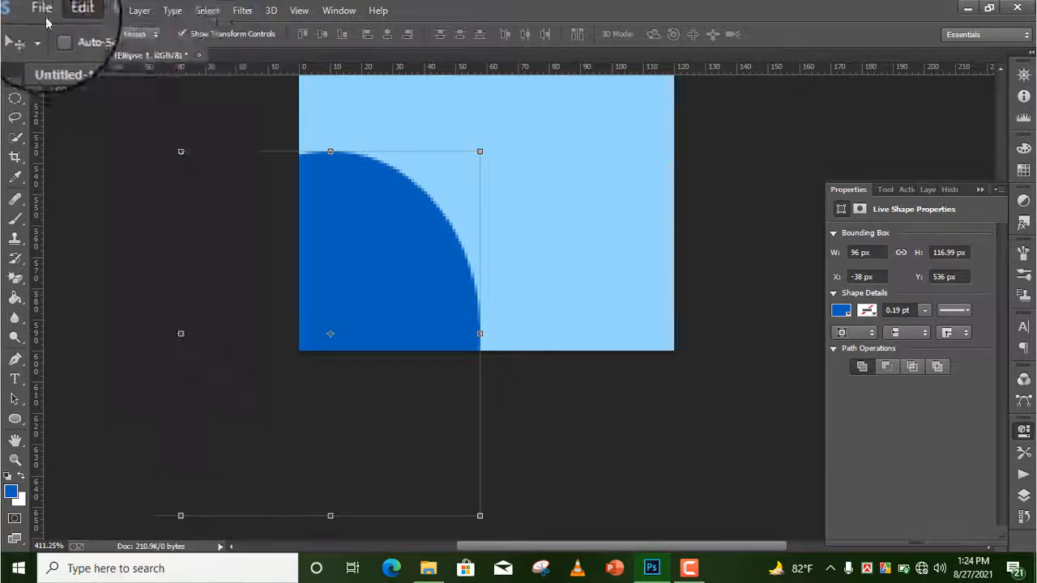
click(70, 10)
Duplicate the ellipse layer as Ellipse 1 copy and place the copy side by side with the original at the lower-right corner
click(1023, 495)
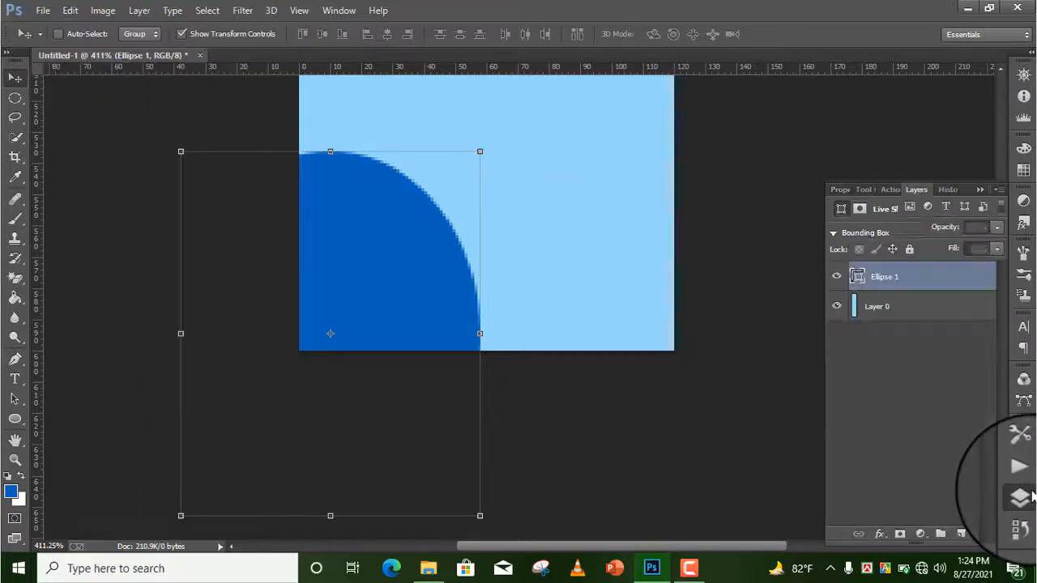
right_click(896, 285)
click(604, 156)
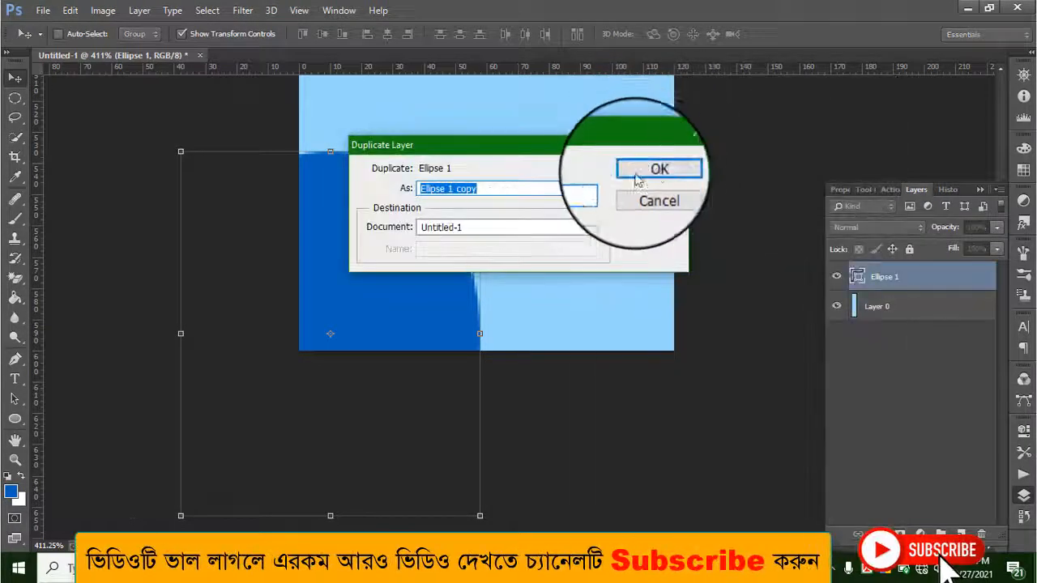
click(653, 174)
drag(402, 278, 693, 300)
Scale both ellipses together to about 89.74% height, move them up slightly and apply the transform
scroll(702, 180, up, 3)
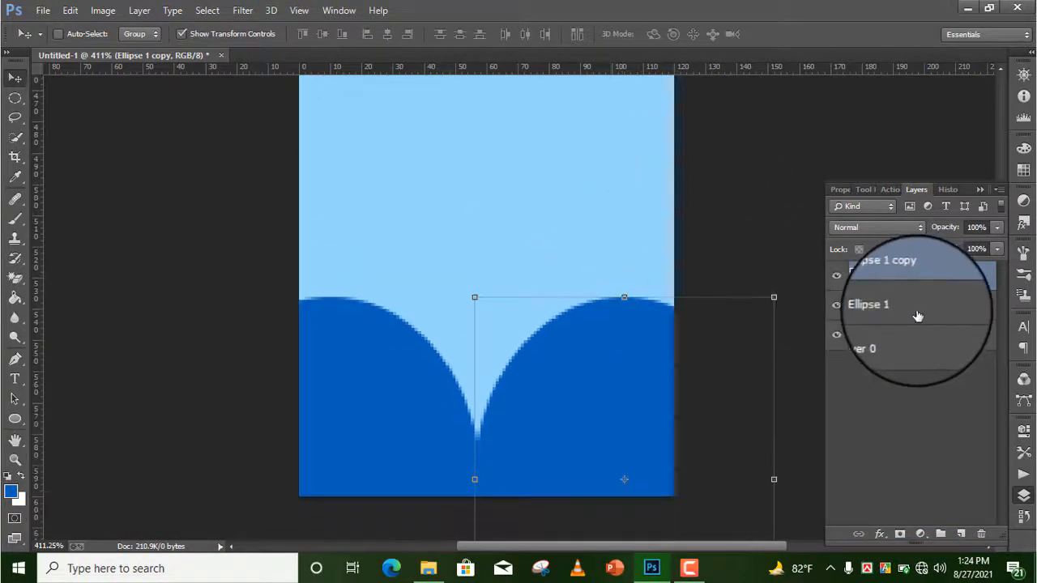
shift+click(950, 309)
drag(477, 297, 481, 336)
scroll(498, 345, down, 1)
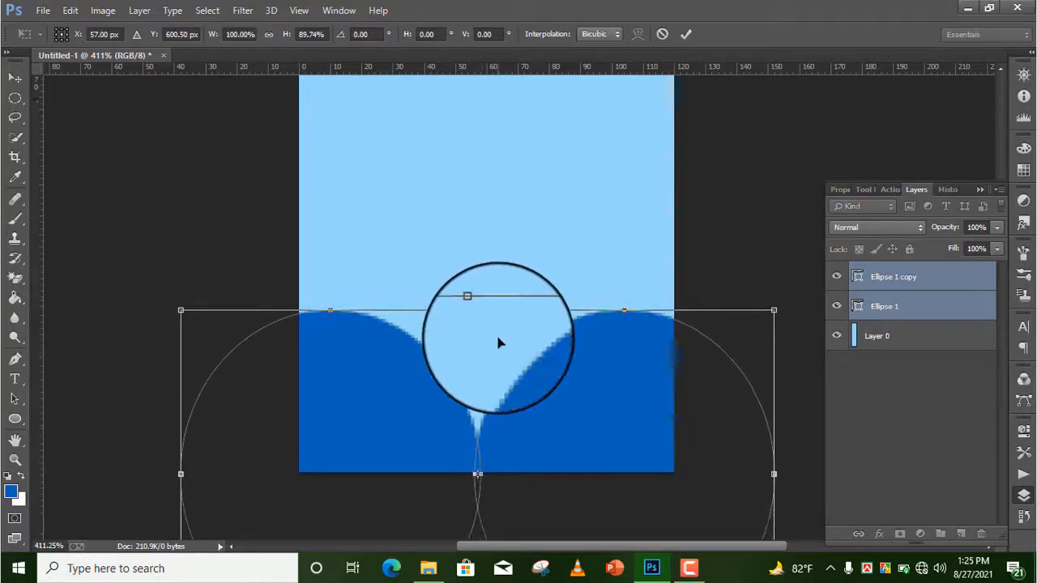
mouse_move(561, 377)
mouse_down()
mouse_move(563, 350)
mouse_move(568, 384)
mouse_up()
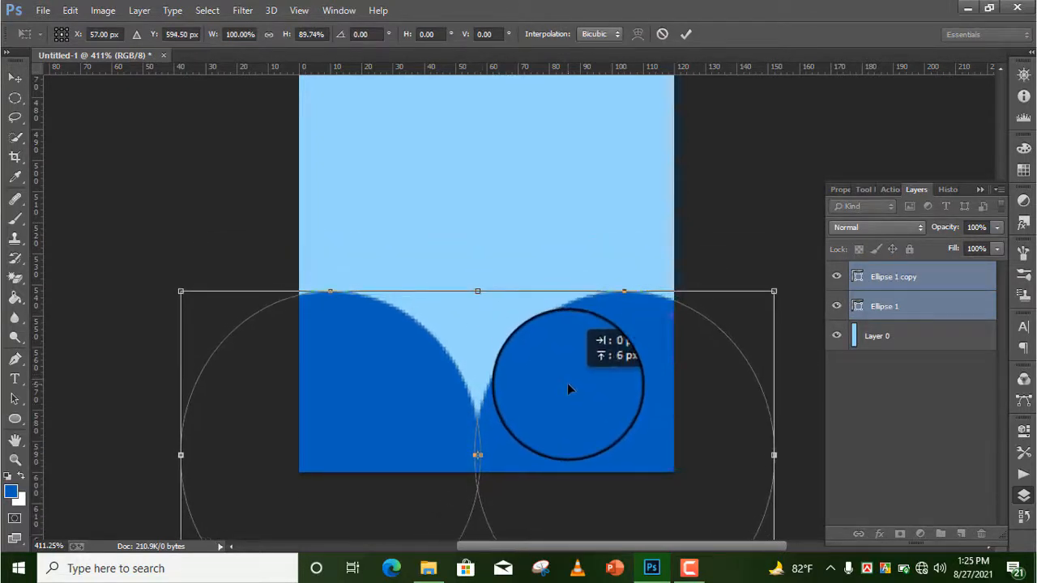
click(685, 34)
Add a new blank layer above the Ellipse 1 copy layer
click(924, 302)
click(924, 275)
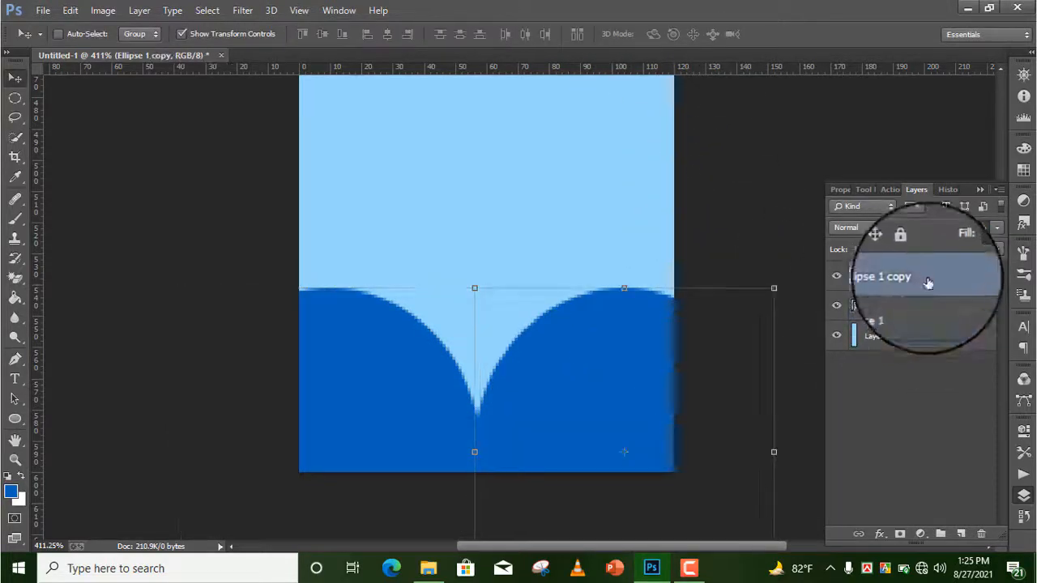
click(962, 535)
Place the Sepnil logo file images (1) from the asset folder's hand sanitizer subfolder as an embedded image
click(38, 14)
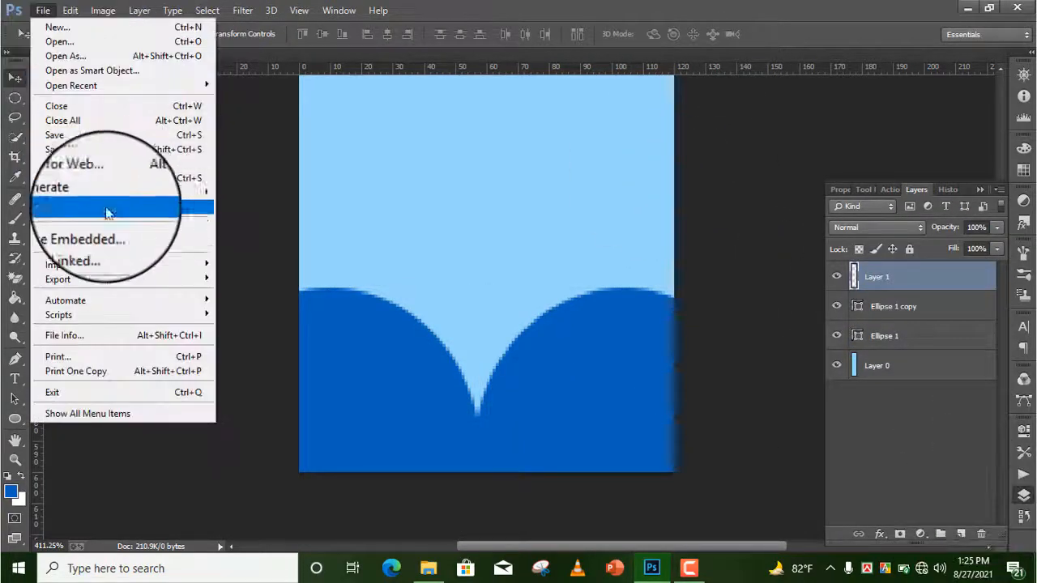
click(93, 224)
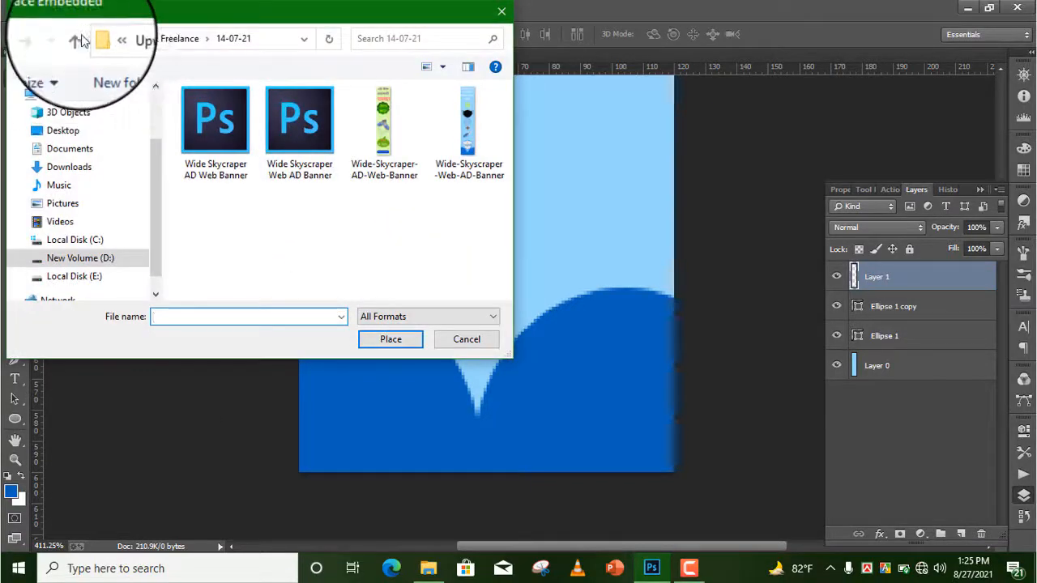
click(79, 41)
scroll(284, 190, down, 5)
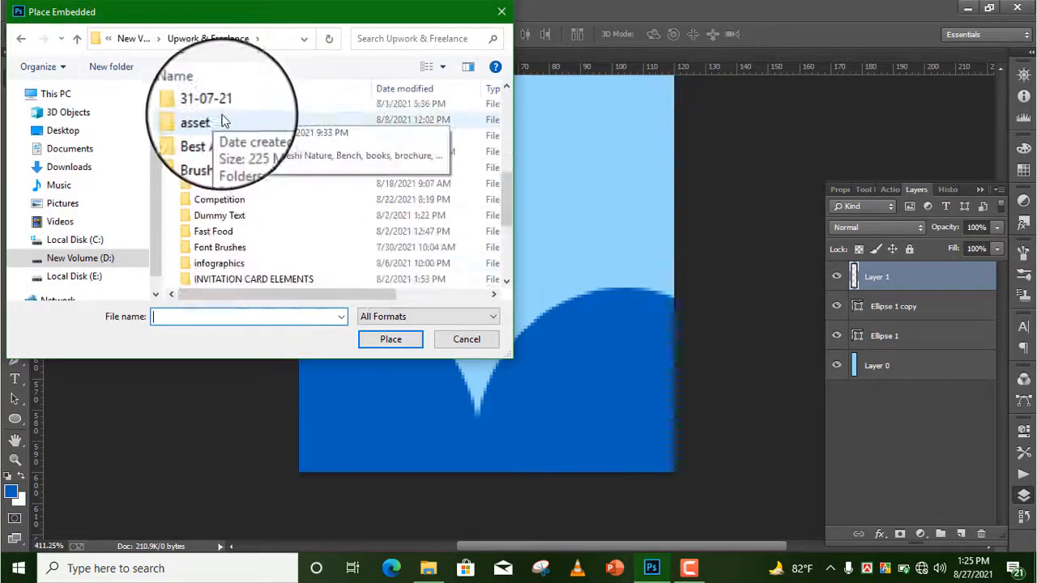
double_click(225, 122)
scroll(308, 203, down, 4)
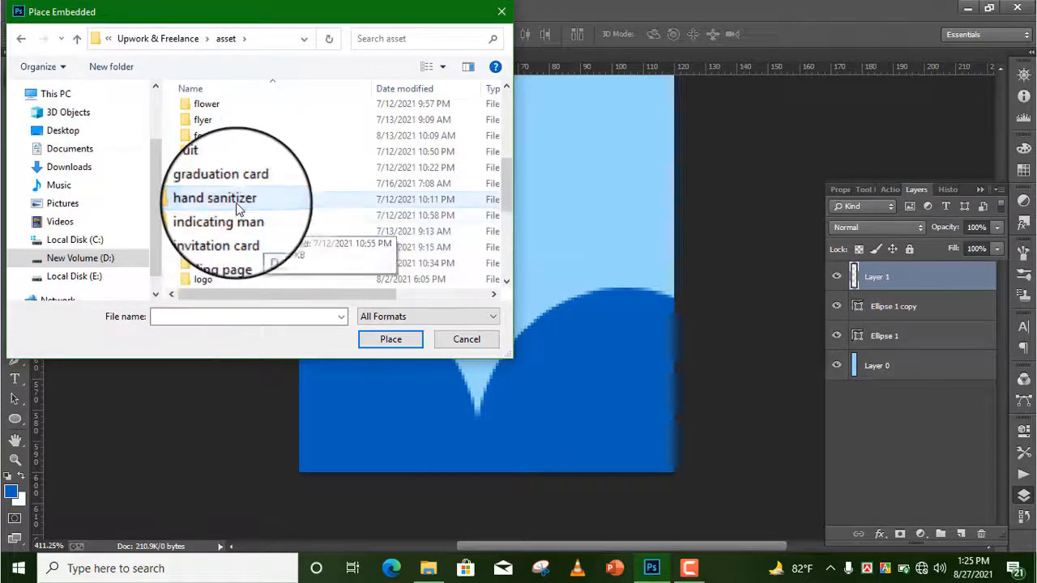
double_click(239, 209)
scroll(373, 202, down, 1)
click(395, 161)
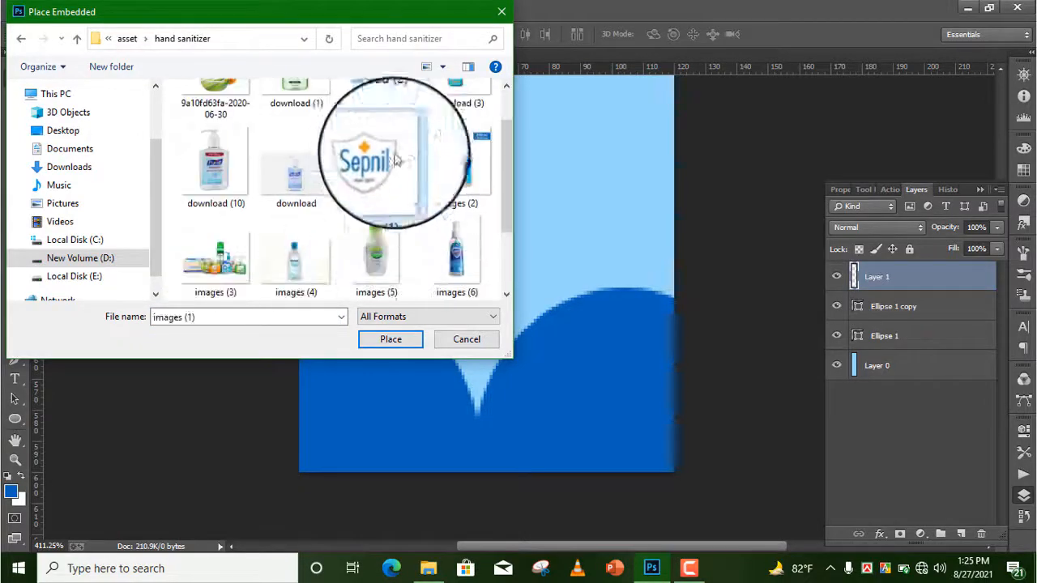
click(390, 338)
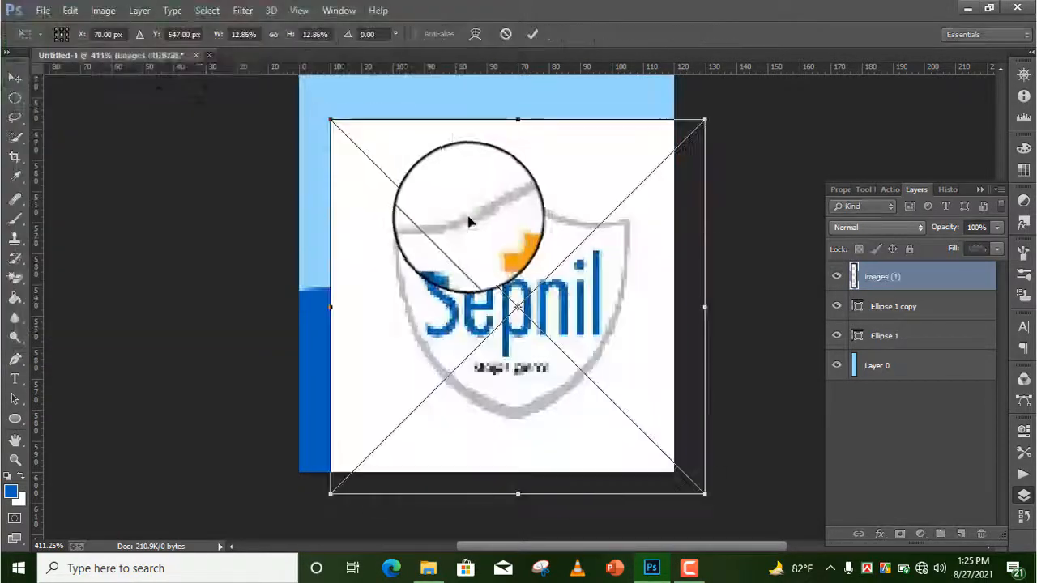
click(527, 40)
Rasterize the placed logo and erase the white background around its shield with the Magic Eraser
click(15, 278)
click(474, 155)
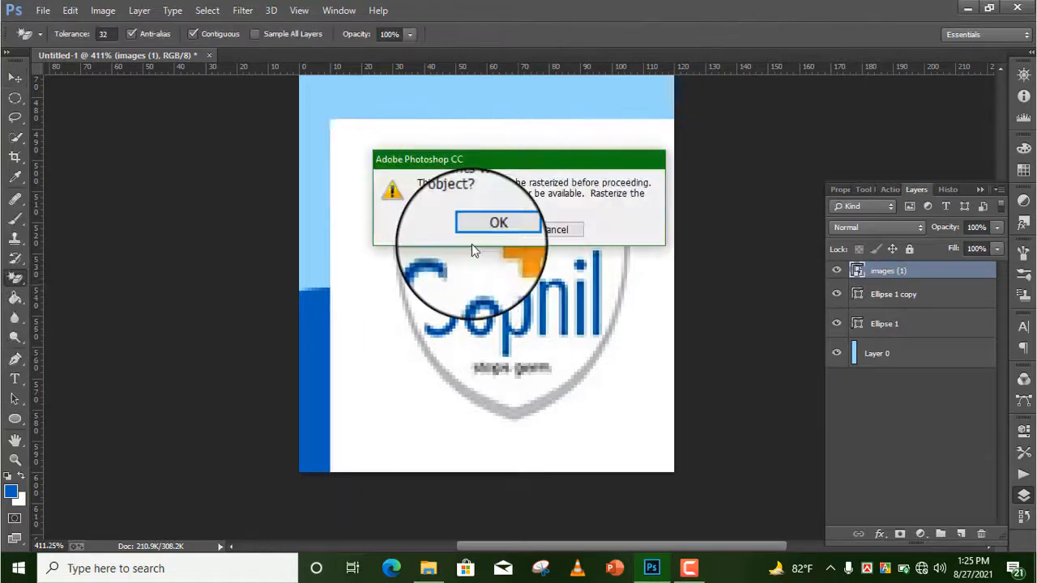
click(478, 232)
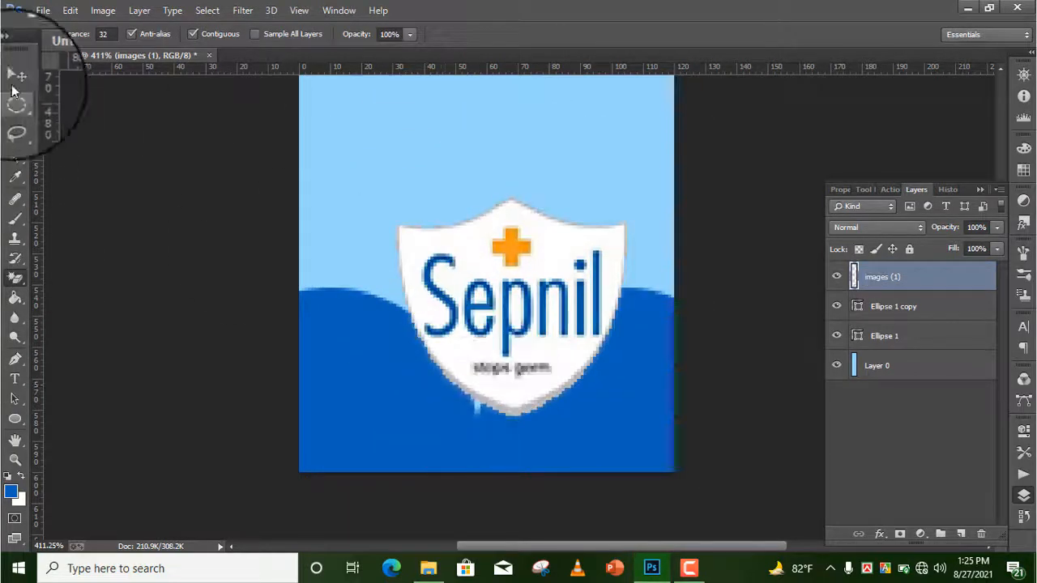
Move the Sepnil logo up, scale it to 67.50% width and 63.33% height, apply the transform and erase its leftover white edge strips
click(15, 78)
mouse_move(510, 387)
mouse_down()
mouse_move(519, 259)
mouse_move(495, 220)
mouse_move(523, 324)
mouse_up()
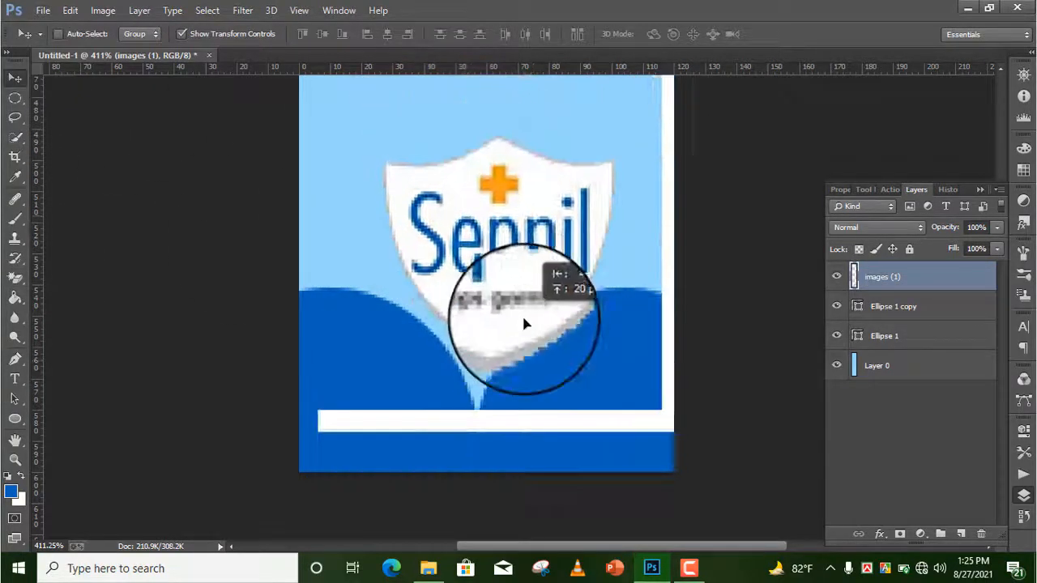
drag(689, 426, 570, 294)
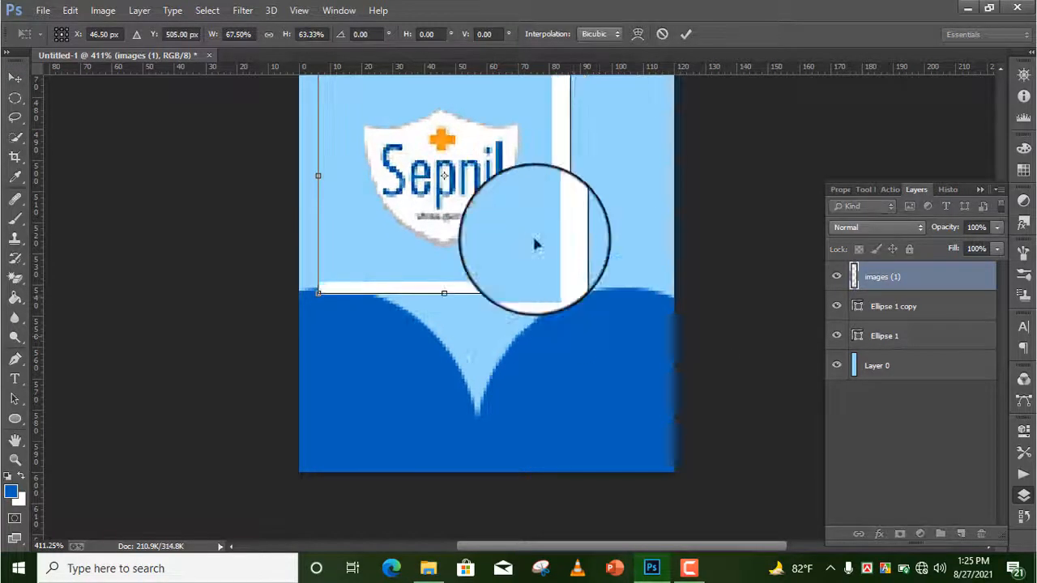
scroll(535, 244, up, 1)
click(14, 277)
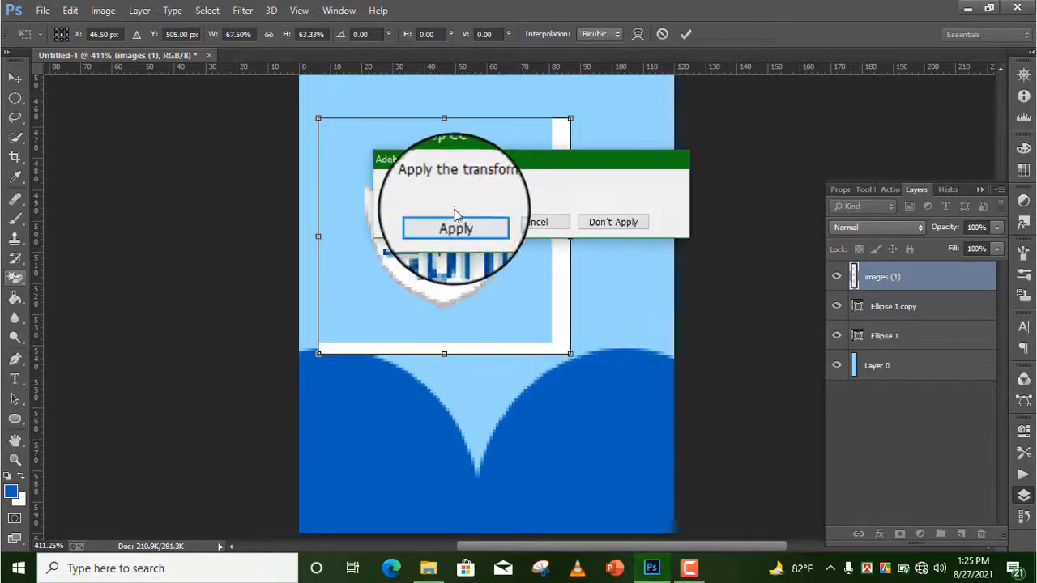
click(456, 227)
Enlarge the logo to about 128.26% height, narrow it slightly above the notch between the ellipses and apply the transform
click(14, 79)
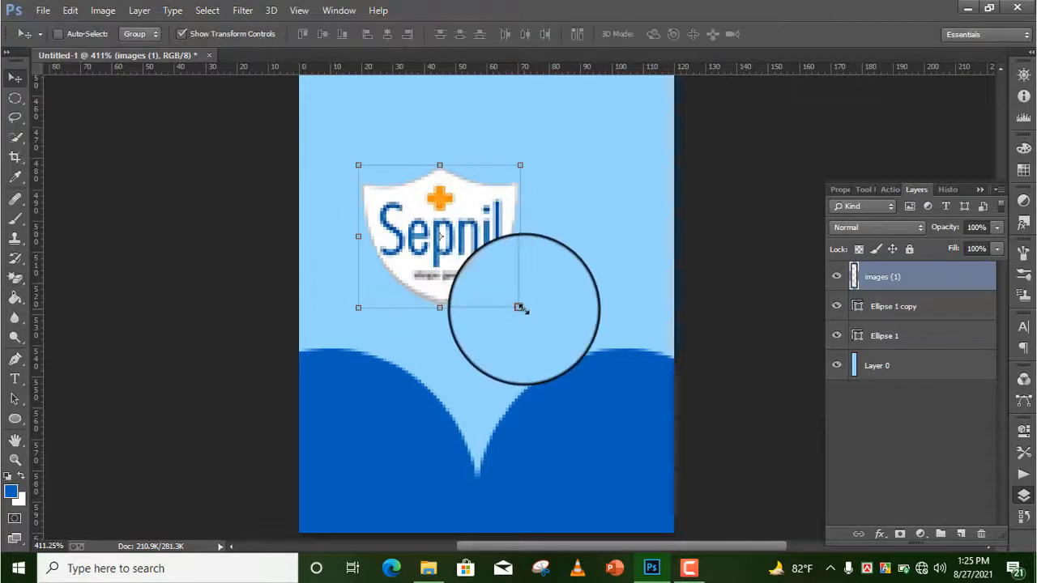
drag(518, 308, 516, 366)
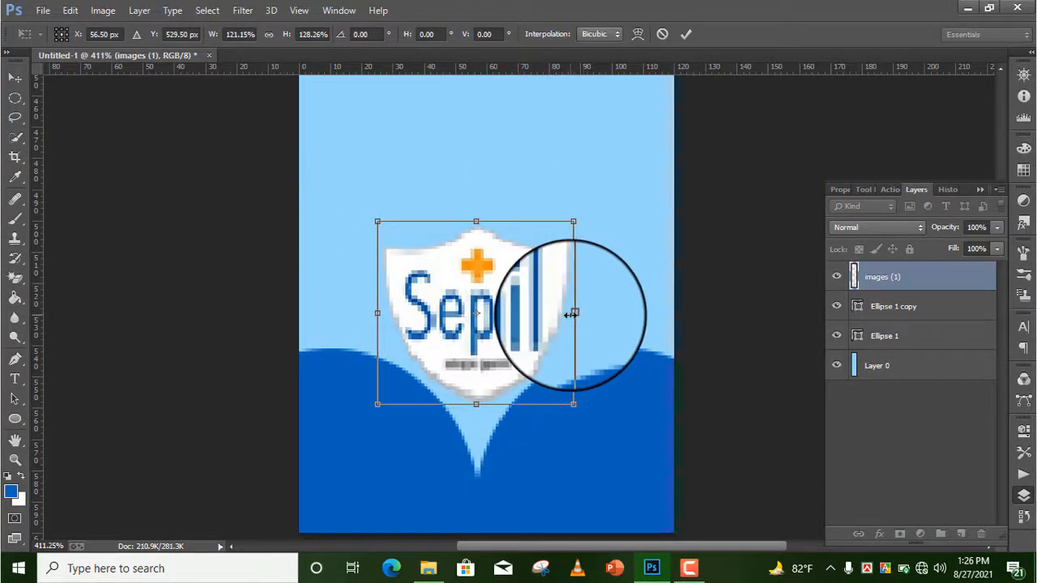
drag(573, 313, 564, 313)
click(685, 33)
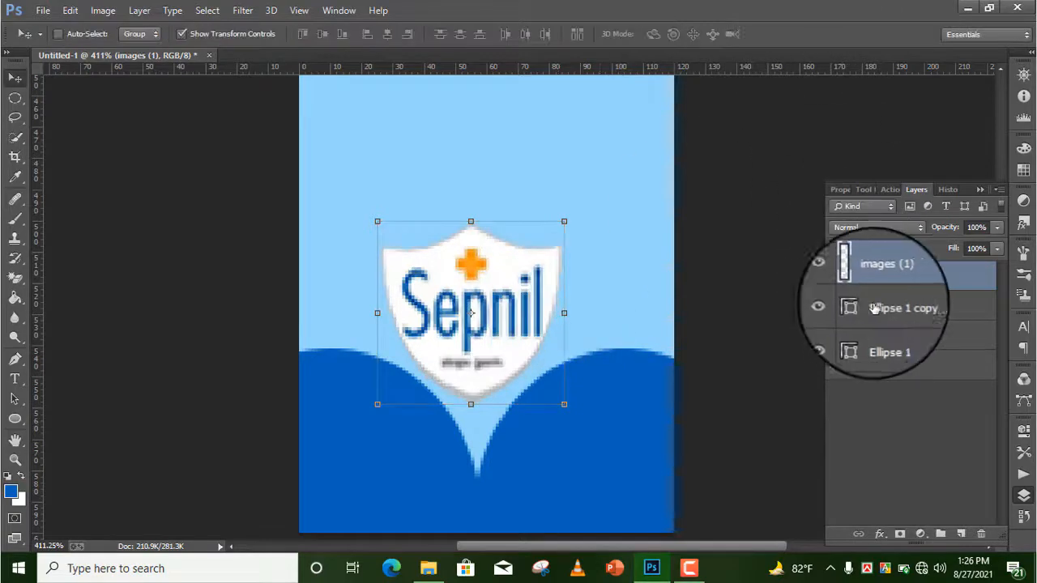
Shift Ellipse 1 about 2 px right and fine-tune the Ellipse 1 copy's horizontal position by about 2 px left
click(892, 306)
drag(648, 473, 653, 473)
click(887, 336)
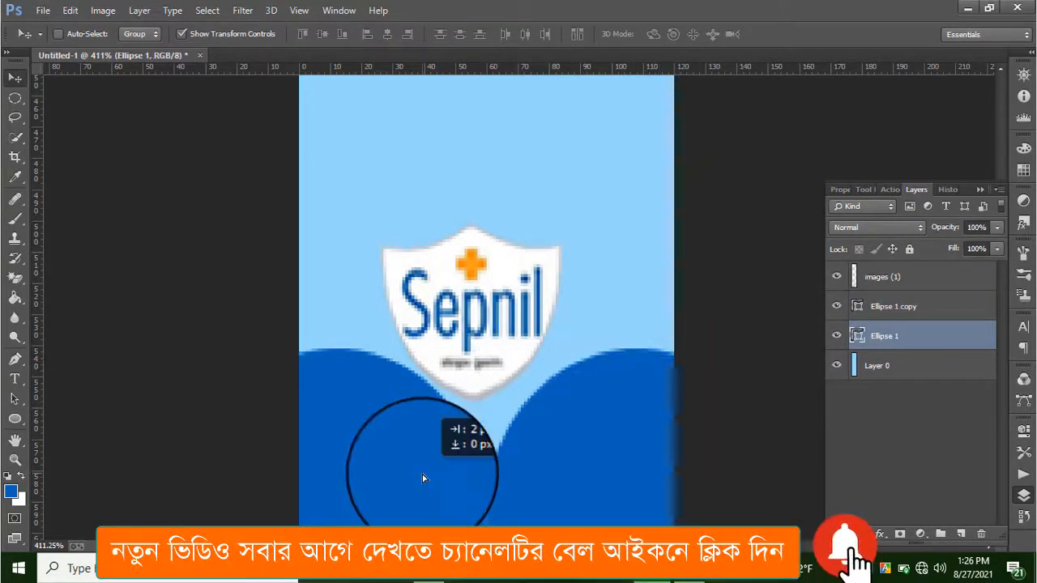
click(929, 308)
drag(600, 436, 597, 440)
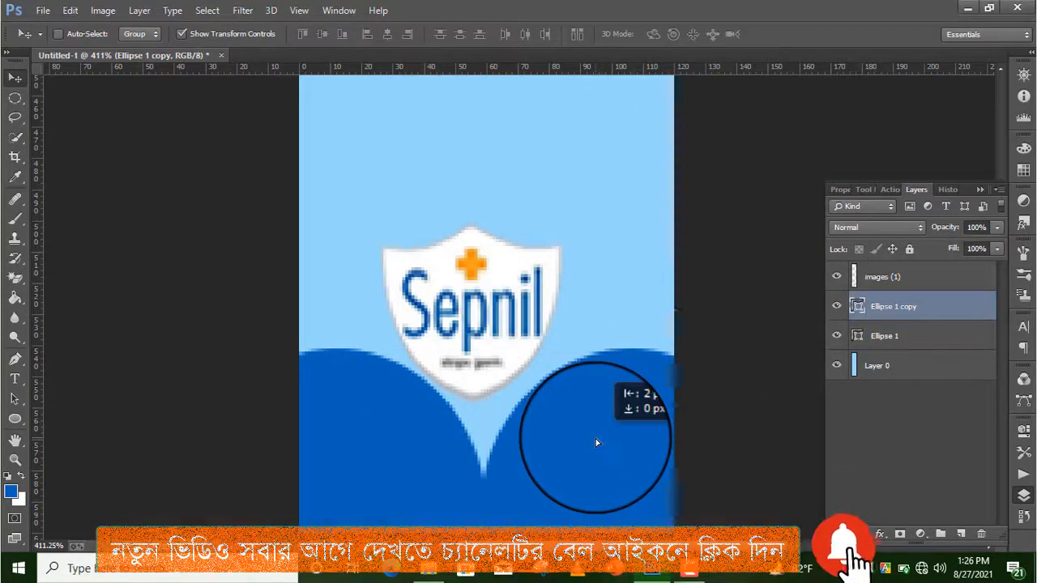
Move the logo slightly right and down so it sits centered over the notch between the two ellipses
click(907, 276)
drag(486, 364, 493, 364)
key(Left)
key(Left)
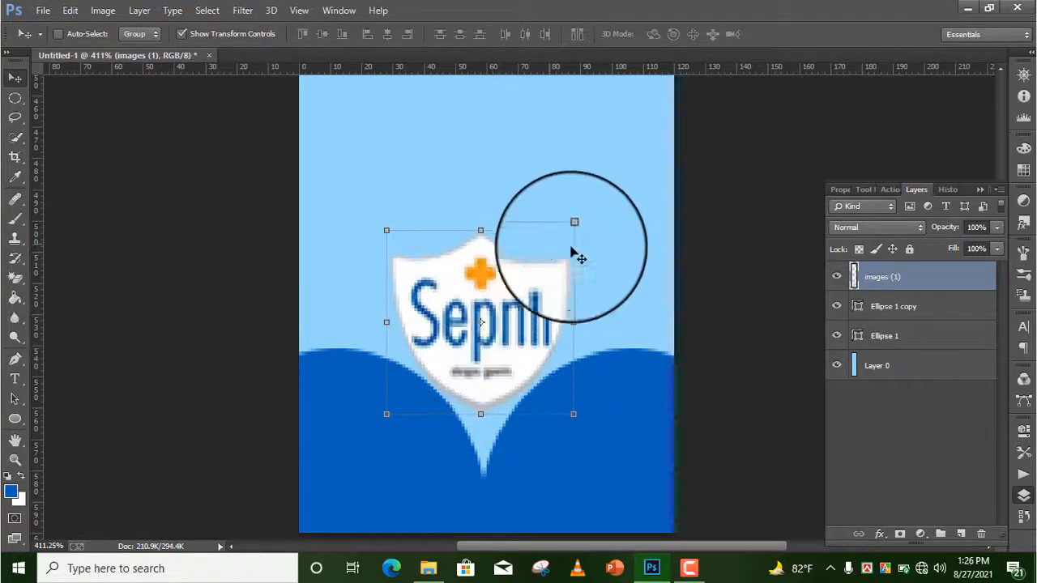
Add a Stroke layer style to the logo and set its colour to blue 0096ff
right_click(884, 277)
click(613, 84)
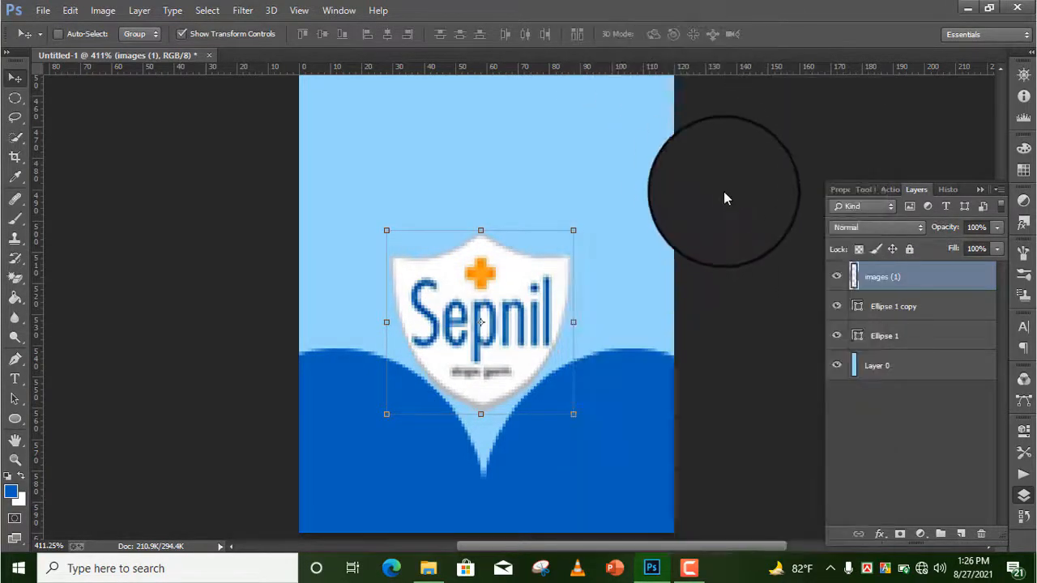
drag(294, 61, 1033, 125)
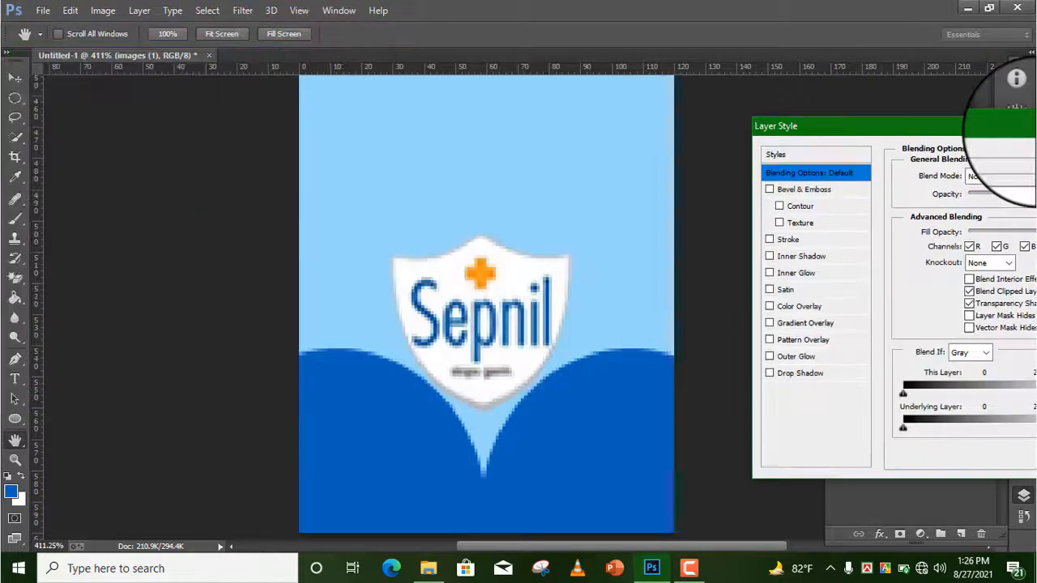
click(786, 239)
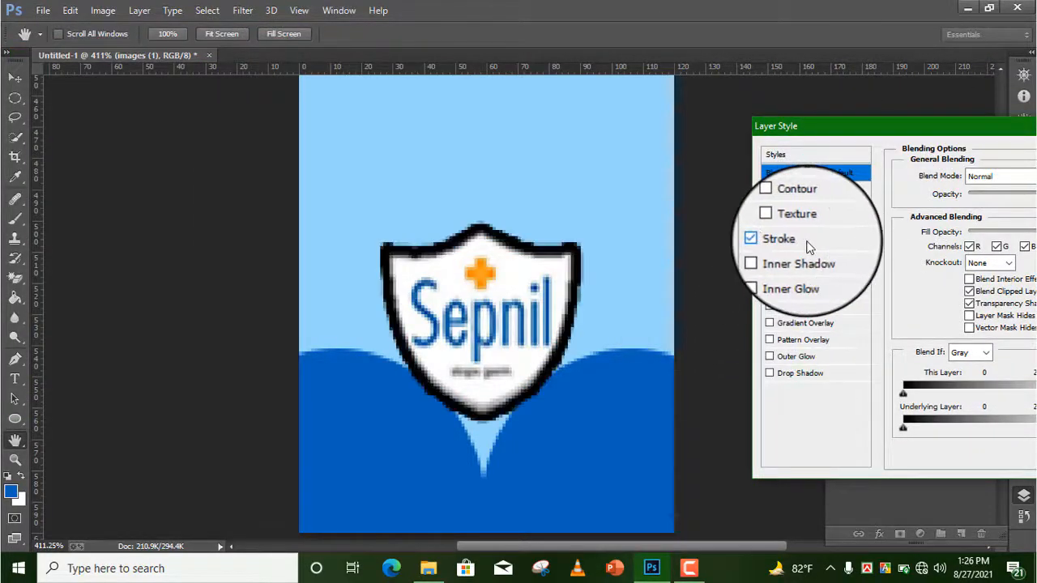
drag(903, 130, 767, 105)
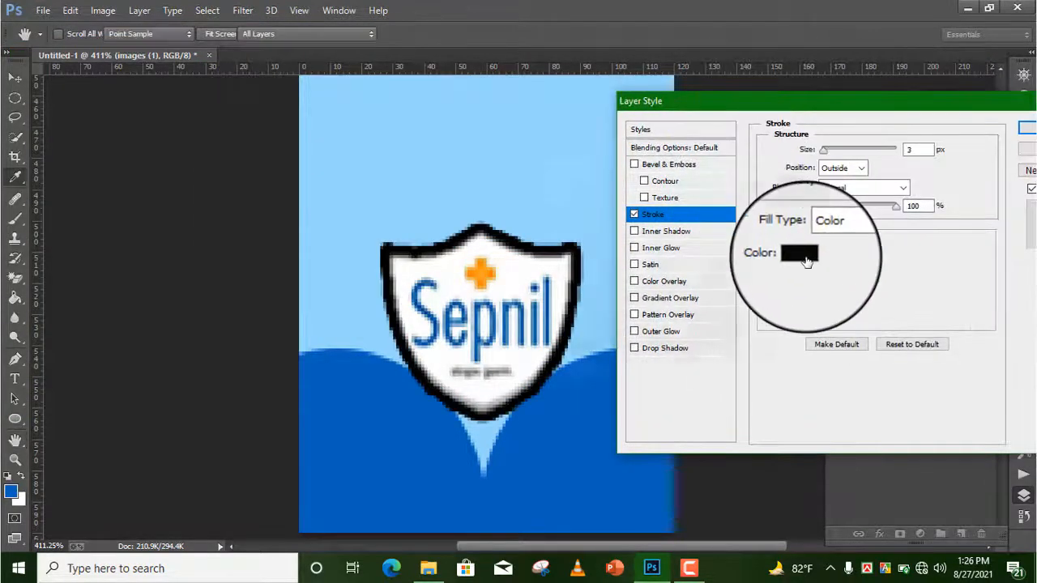
click(806, 258)
drag(734, 186, 753, 151)
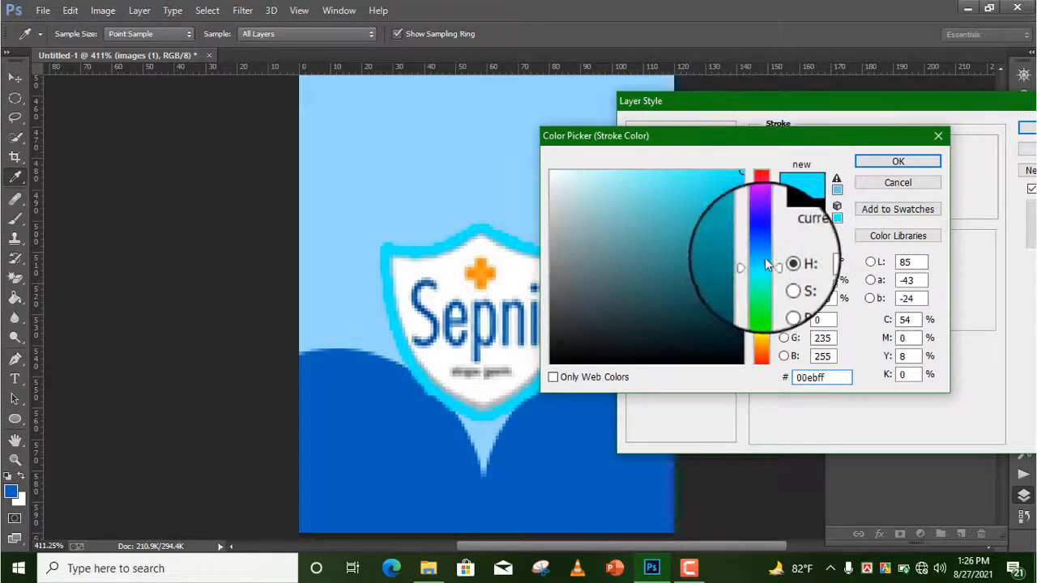
drag(764, 264, 757, 251)
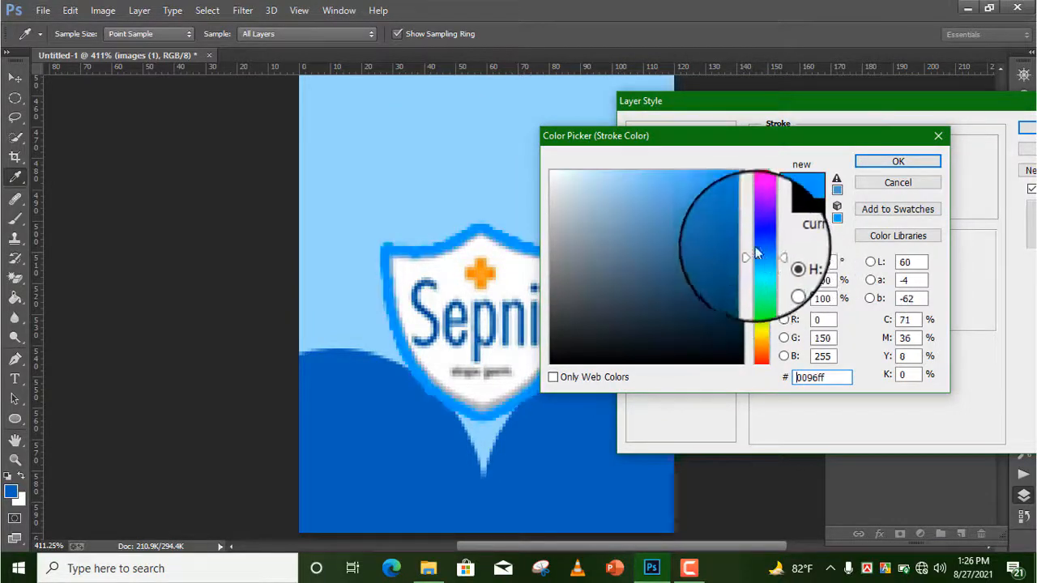
click(872, 169)
Set the logo's stroke size to 1 px, apply the layer style and move the logo up slightly
click(911, 150)
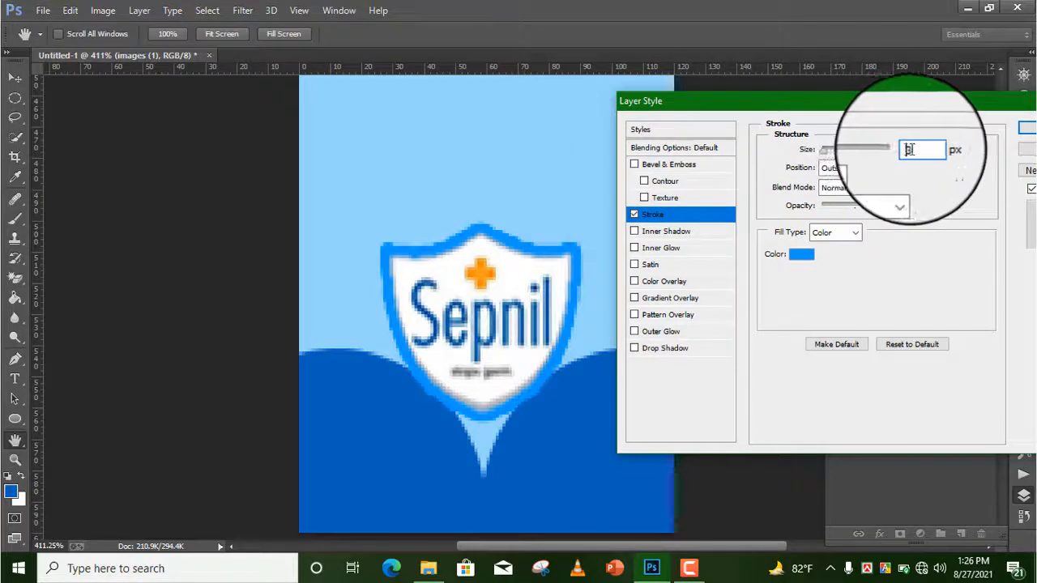
drag(911, 150, 897, 144)
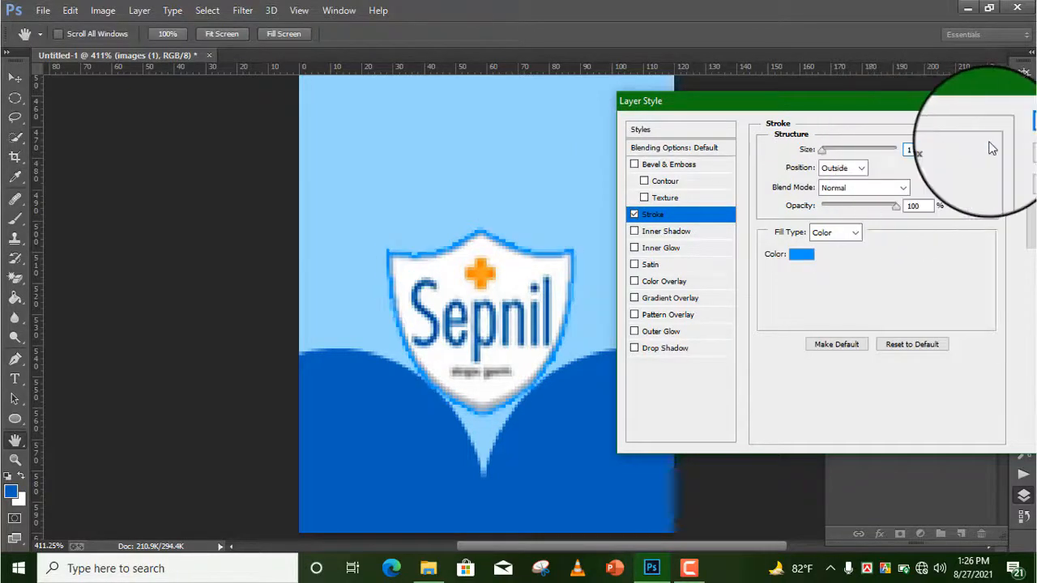
click(658, 348)
click(653, 350)
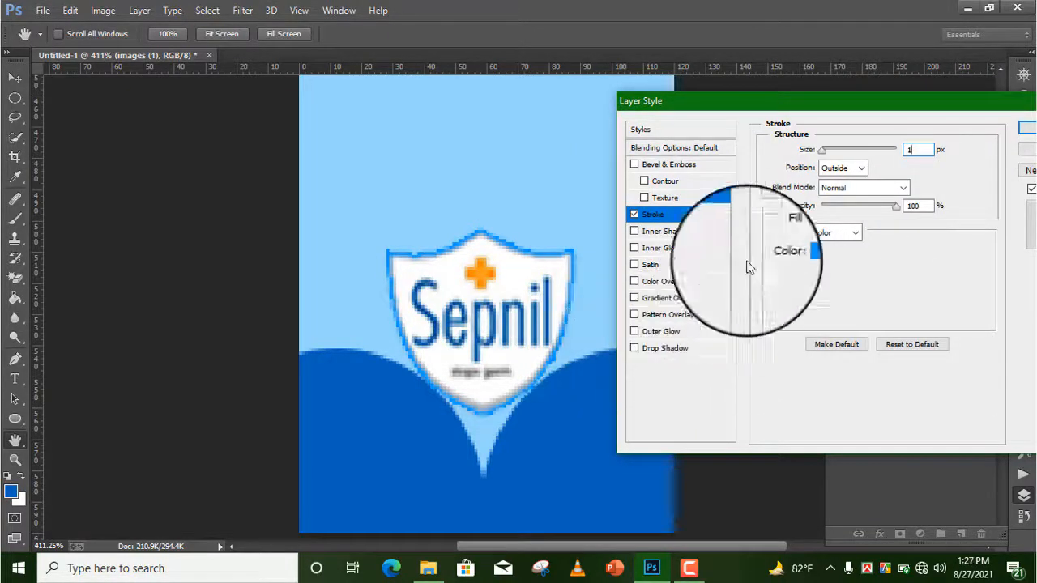
click(1025, 132)
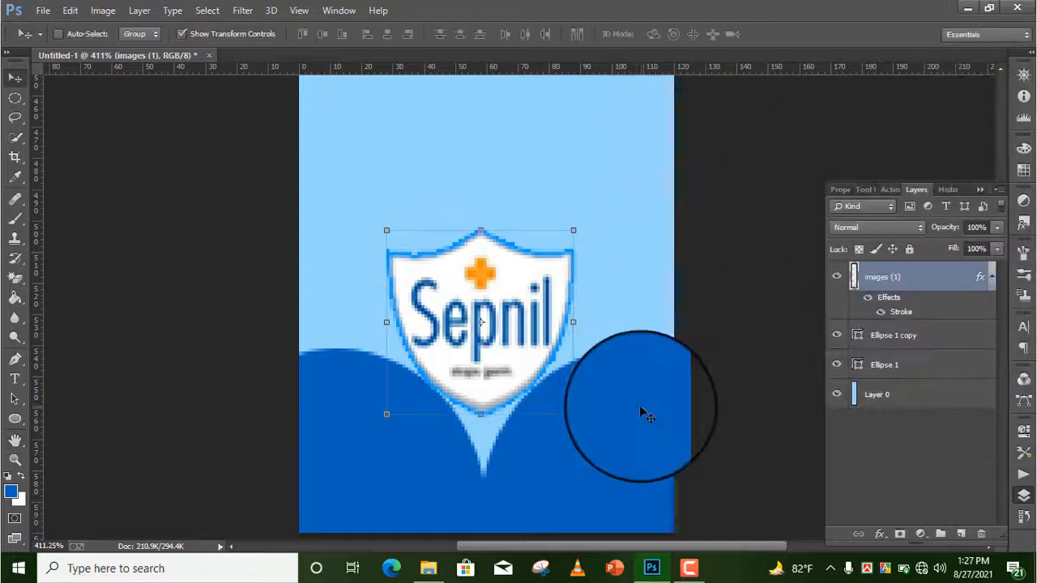
mouse_move(510, 389)
mouse_down()
mouse_move(505, 379)
mouse_move(508, 389)
mouse_up()
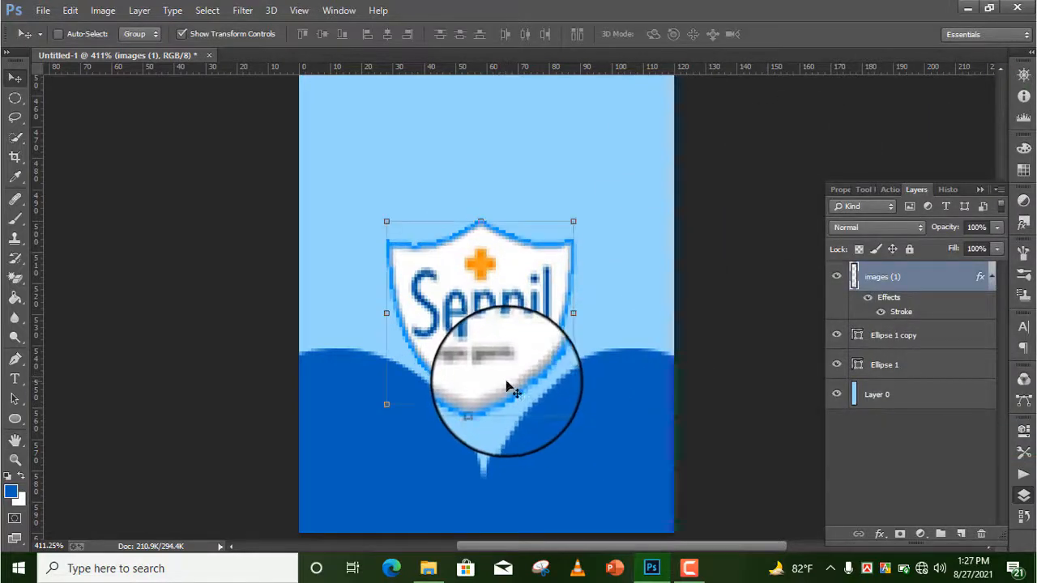
click(961, 535)
scroll(736, 252, up, 8)
scroll(736, 252, down, 3)
key(ctrl+z)
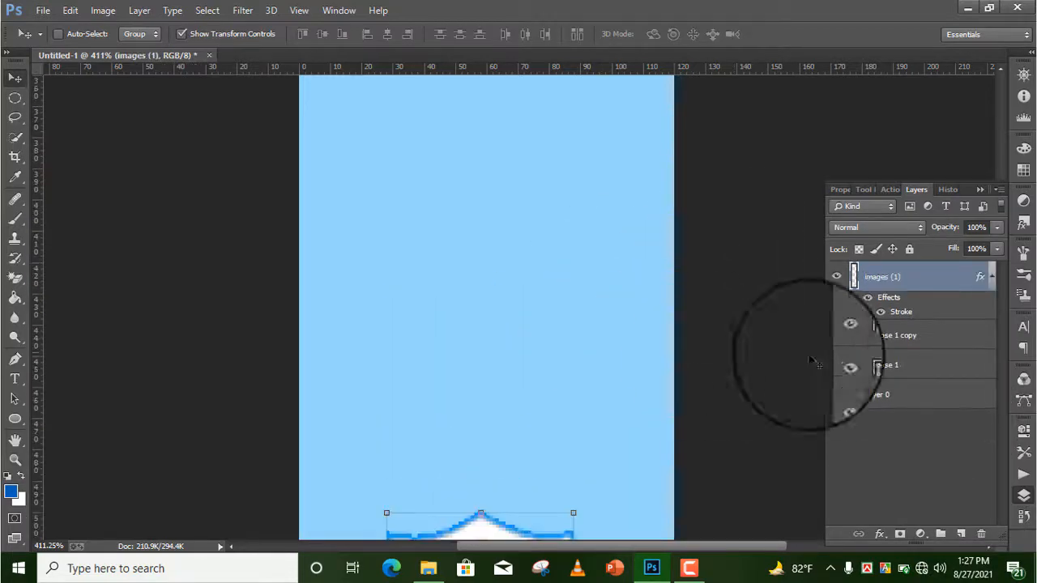
Add a new layer and place the pump bottle image 9a10fd63fa-2020-06-30 from the hand sanitizer folder as an embedded image
click(961, 535)
click(43, 10)
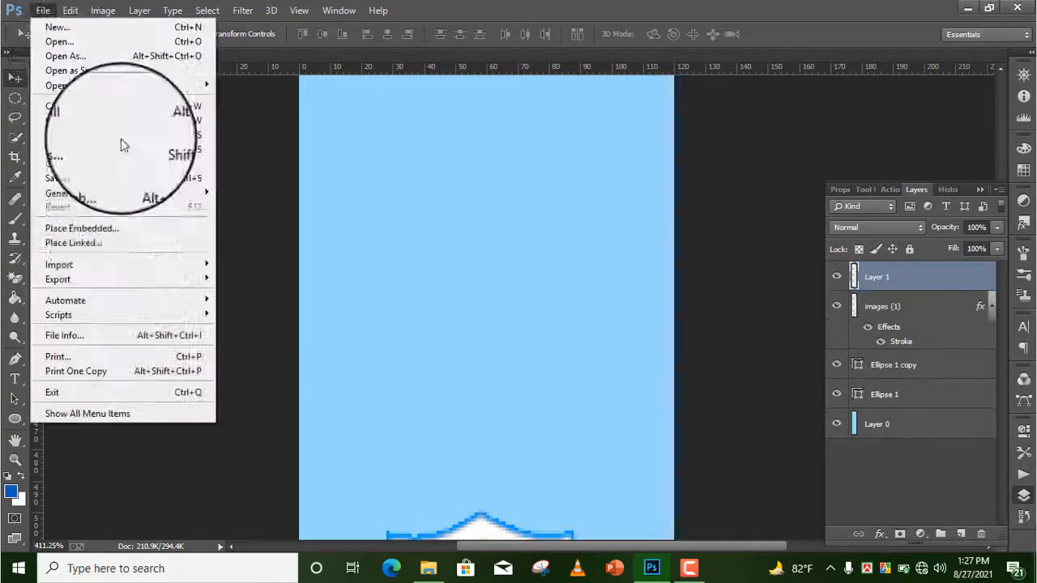
click(81, 227)
scroll(341, 229, down, 3)
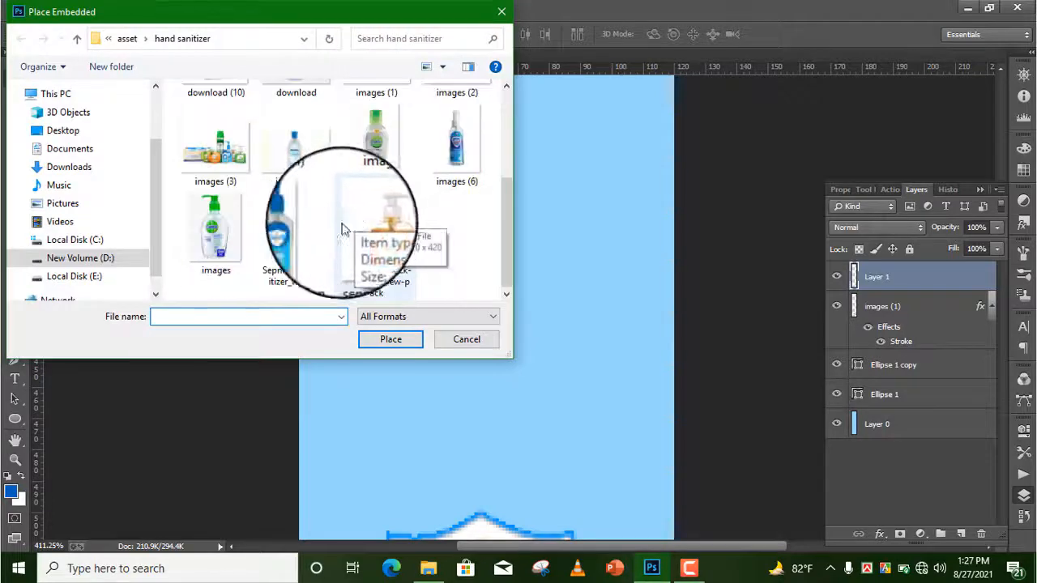
scroll(342, 229, up, 4)
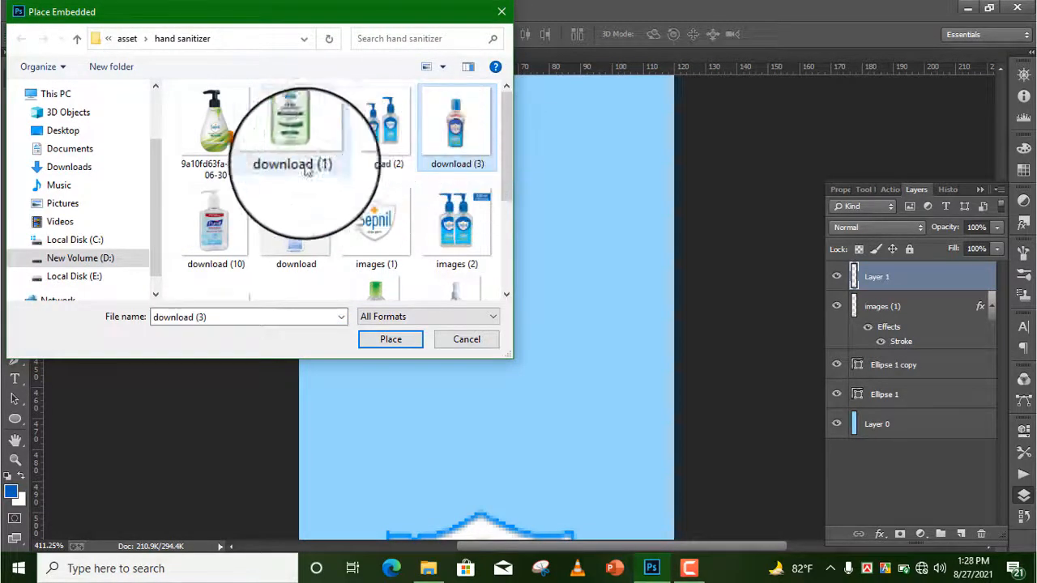
click(215, 130)
click(399, 340)
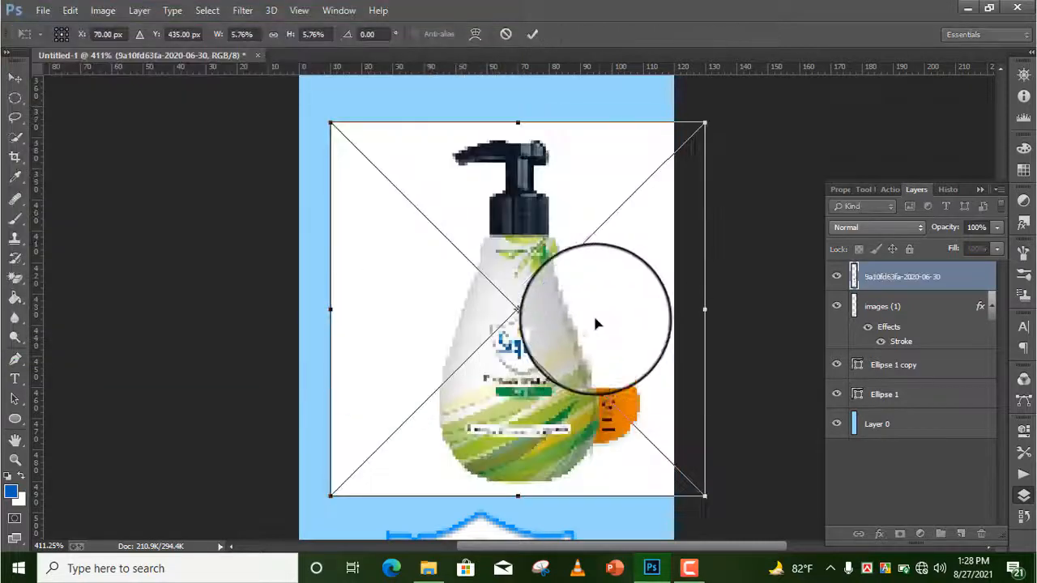
click(534, 32)
Rasterize the placed bottle image and erase the white background around the bottle with the Magic Eraser
click(16, 300)
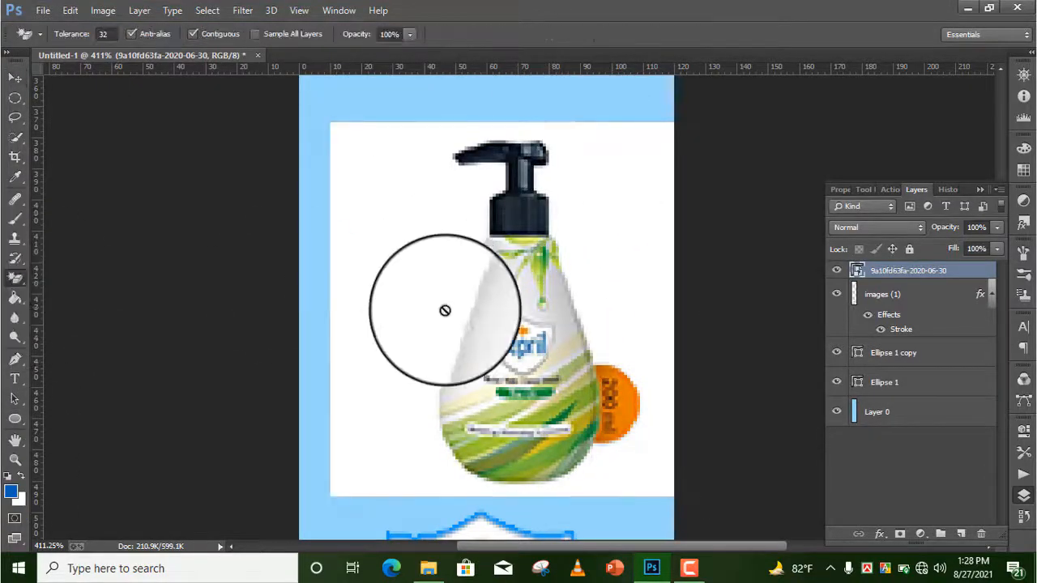
click(441, 308)
click(478, 224)
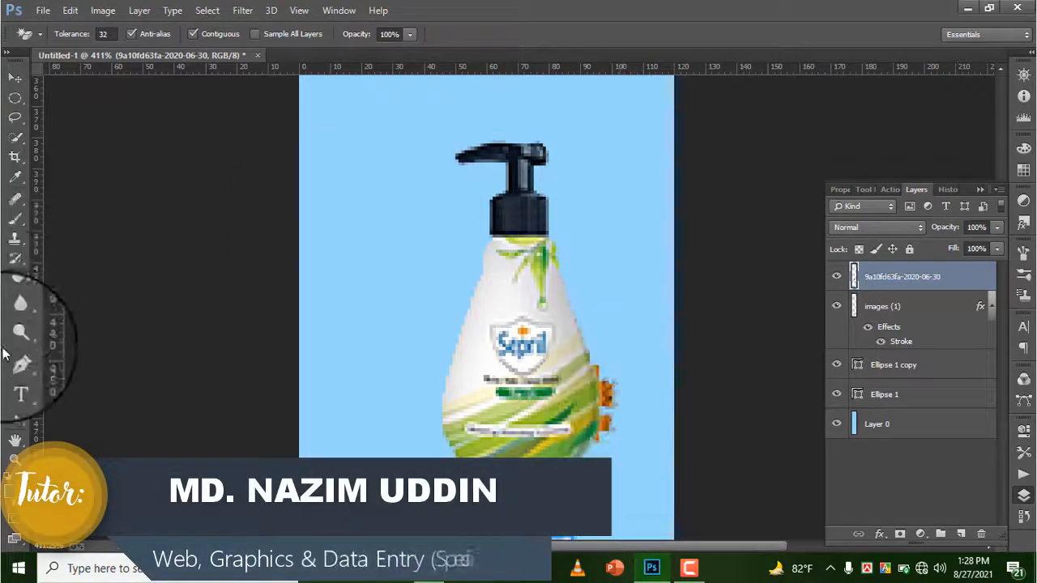
Erase the orange badge remnants beside the bottle using the Eraser with a 7 px brush
right_click(16, 279)
click(81, 281)
key(bracketleft)
key(bracketleft)
key(bracketleft)
key(bracketleft)
key(bracketleft)
key(bracketleft)
key(bracketleft)
key(bracketleft)
key(bracketleft)
key(bracketleft)
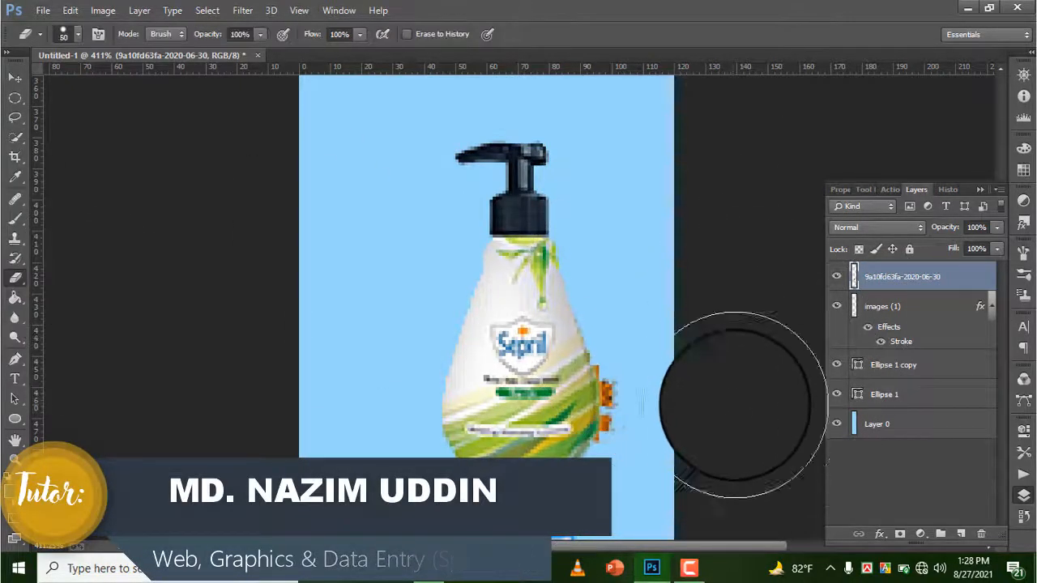
key(bracketleft)
key(bracketleft)
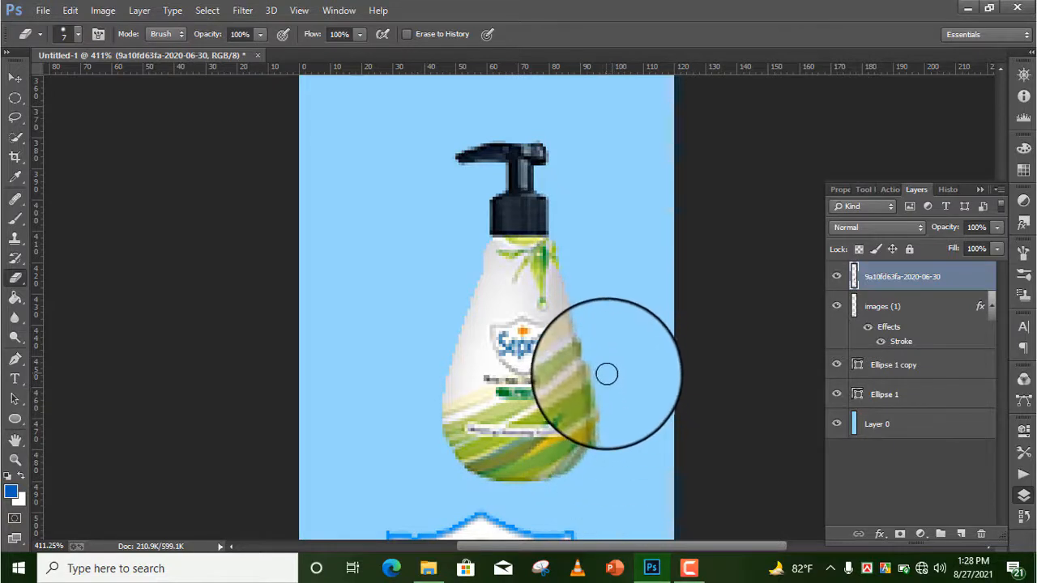
Move the bottle toward the banner's left edge and erase the leftover white strip beside it with the Magic Eraser
key(v)
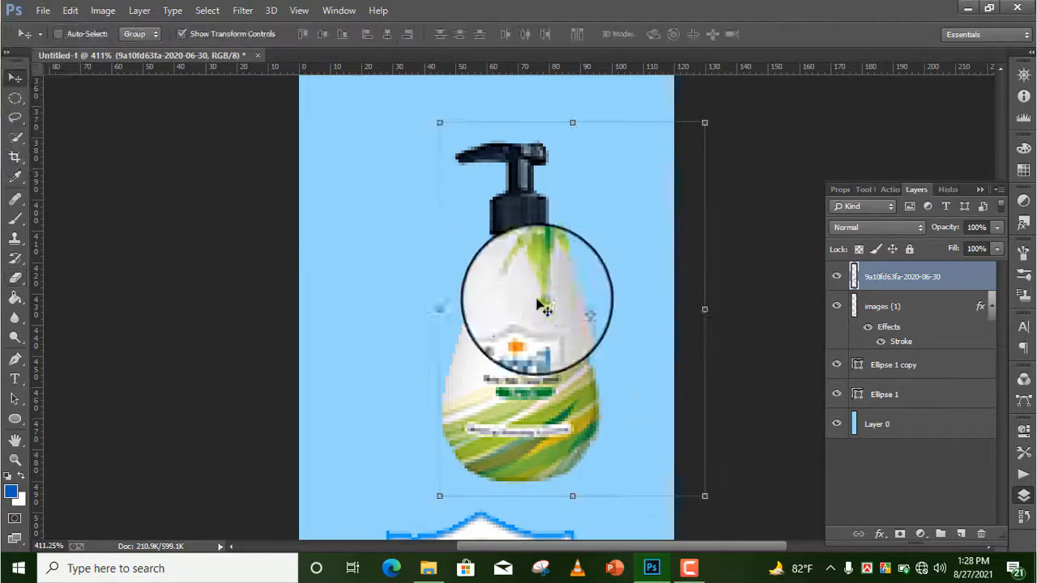
drag(538, 300, 427, 303)
click(17, 279)
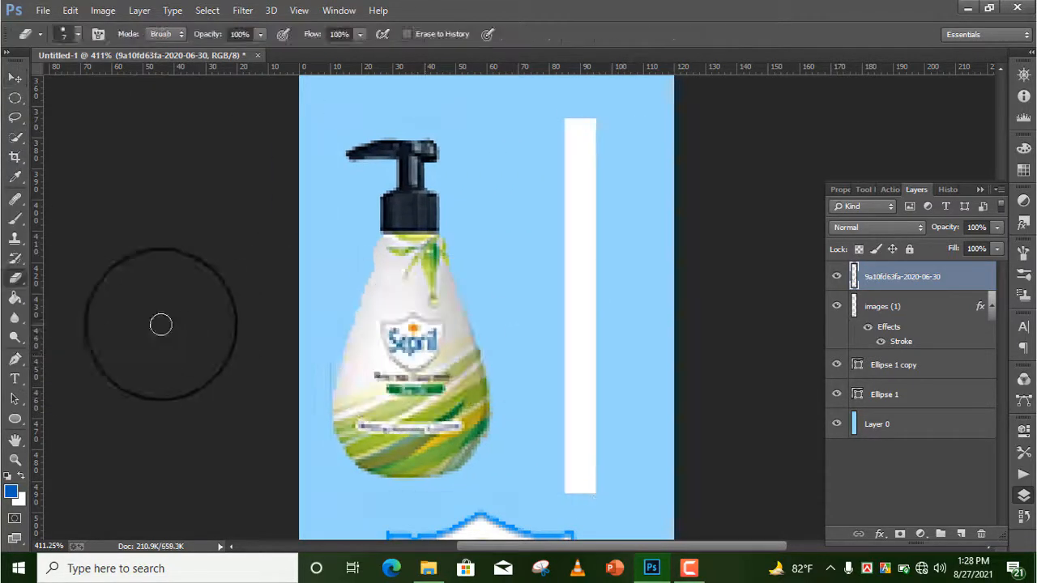
right_click(21, 284)
click(94, 301)
click(582, 324)
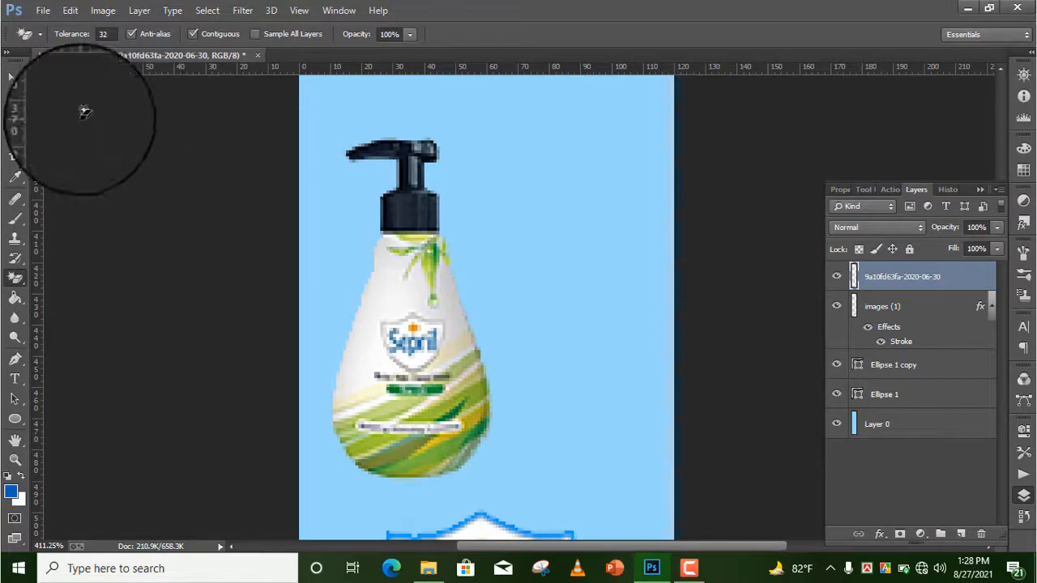
Rotate the bottle to about 62°, scale it to about 77% width and 89% height, and reposition it above the logo
key(v)
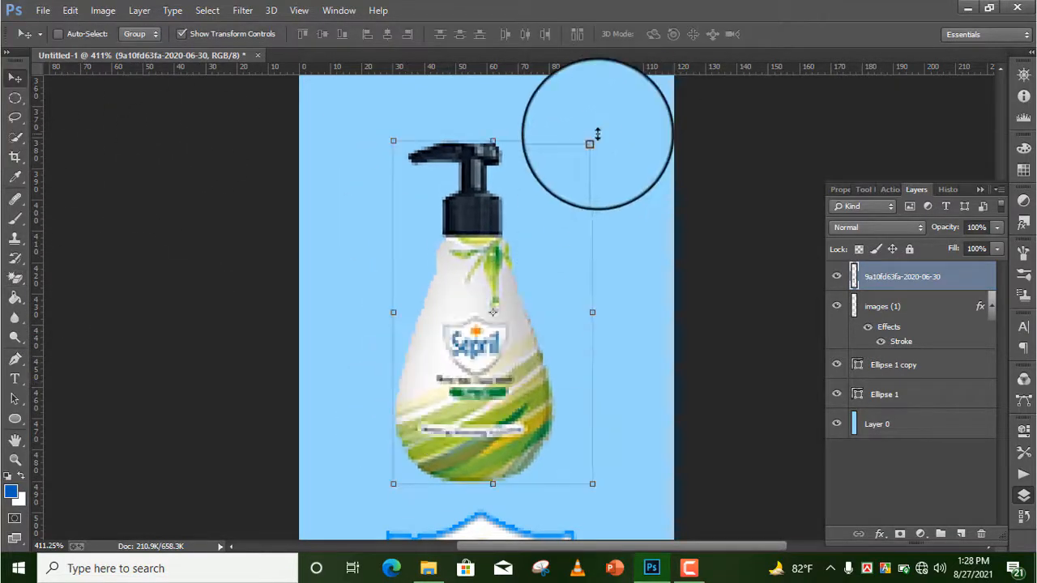
drag(595, 139, 721, 263)
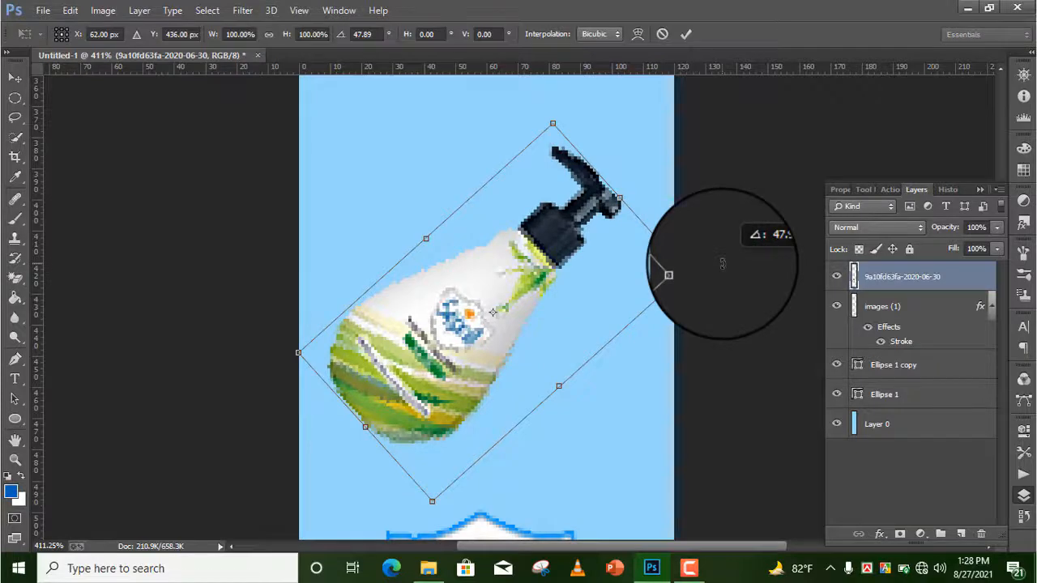
drag(553, 124, 555, 182)
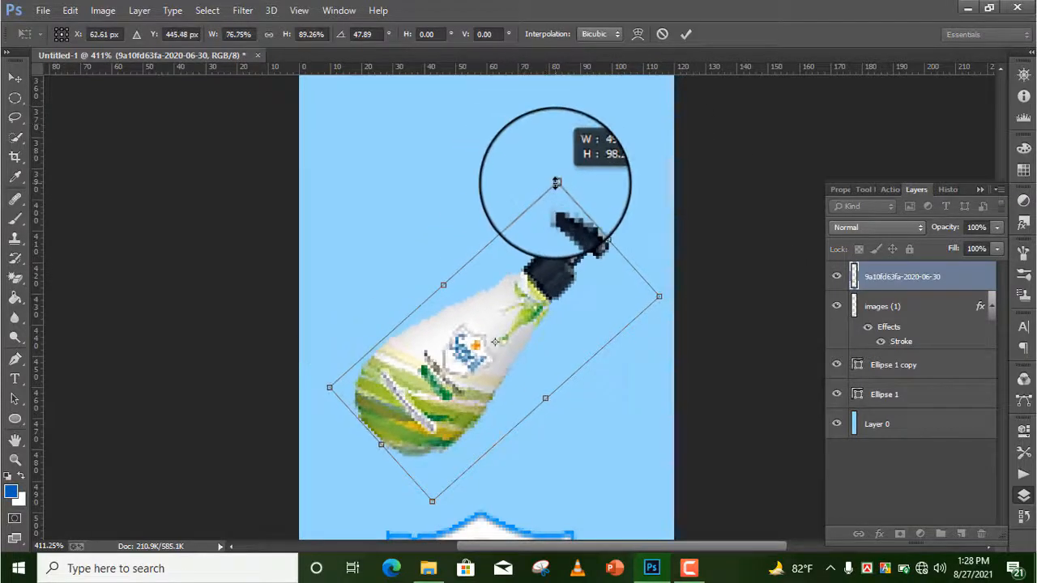
drag(470, 378, 476, 354)
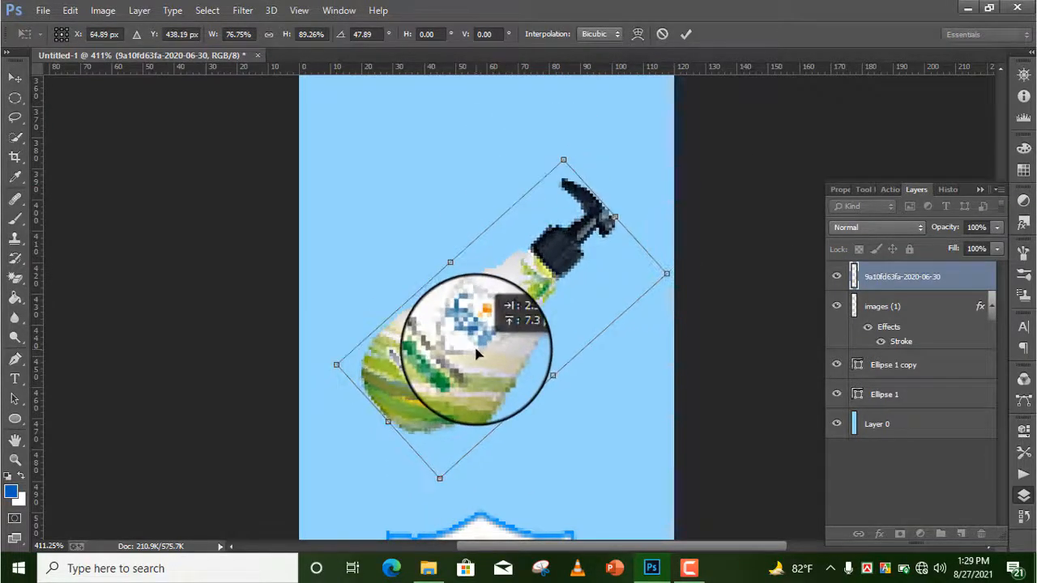
drag(565, 156, 624, 207)
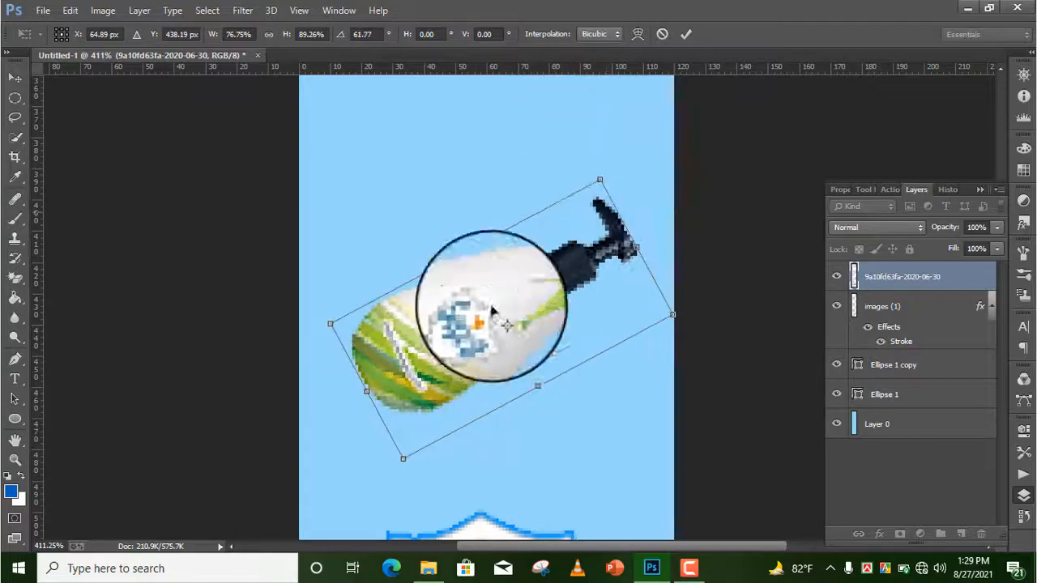
drag(492, 312, 493, 347)
click(682, 35)
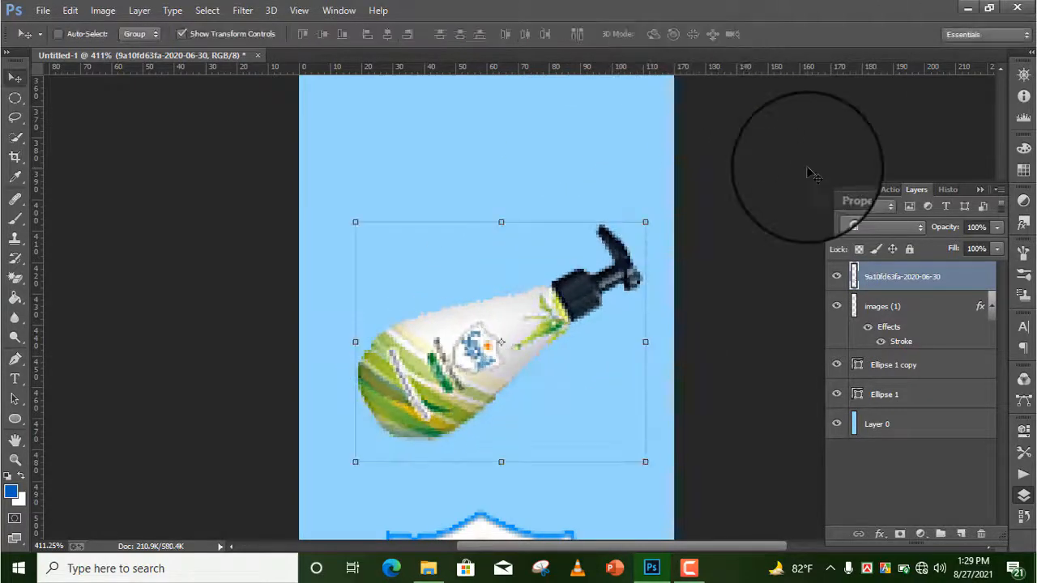
Duplicate the bottle layer, hide the original, and scale the copy down to about 65 px wide
right_click(920, 276)
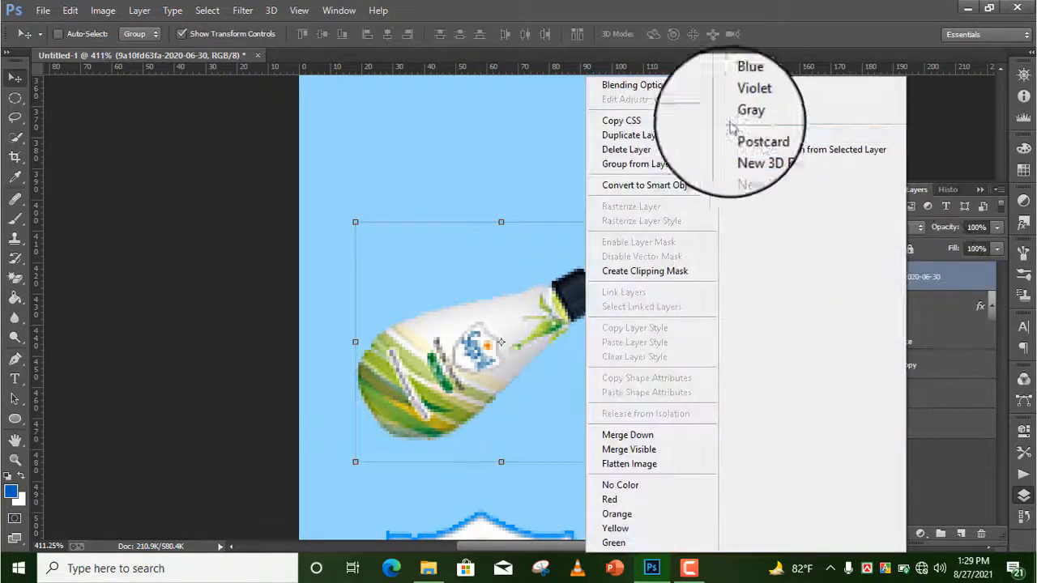
click(629, 135)
click(655, 171)
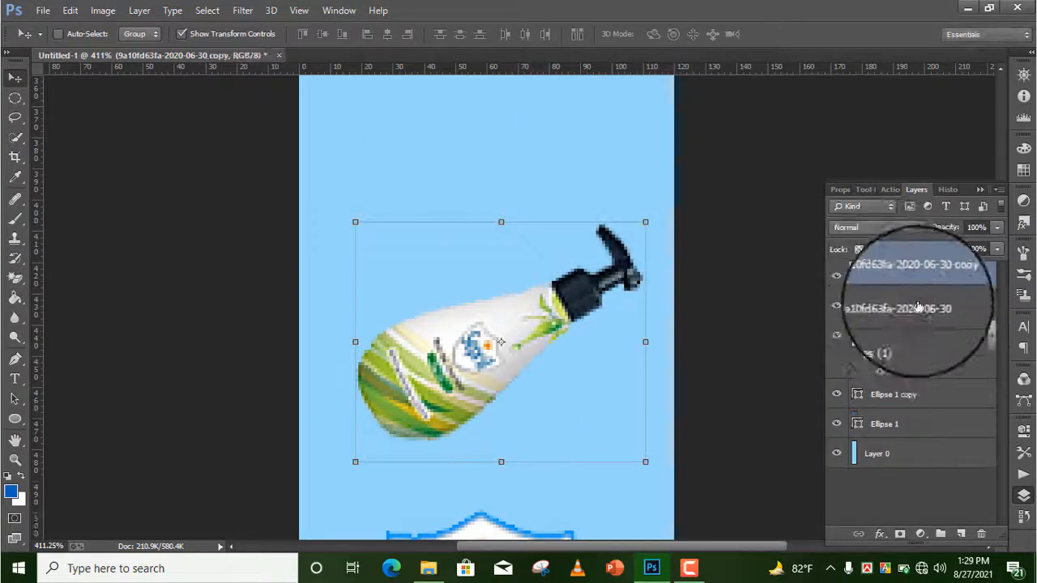
click(915, 305)
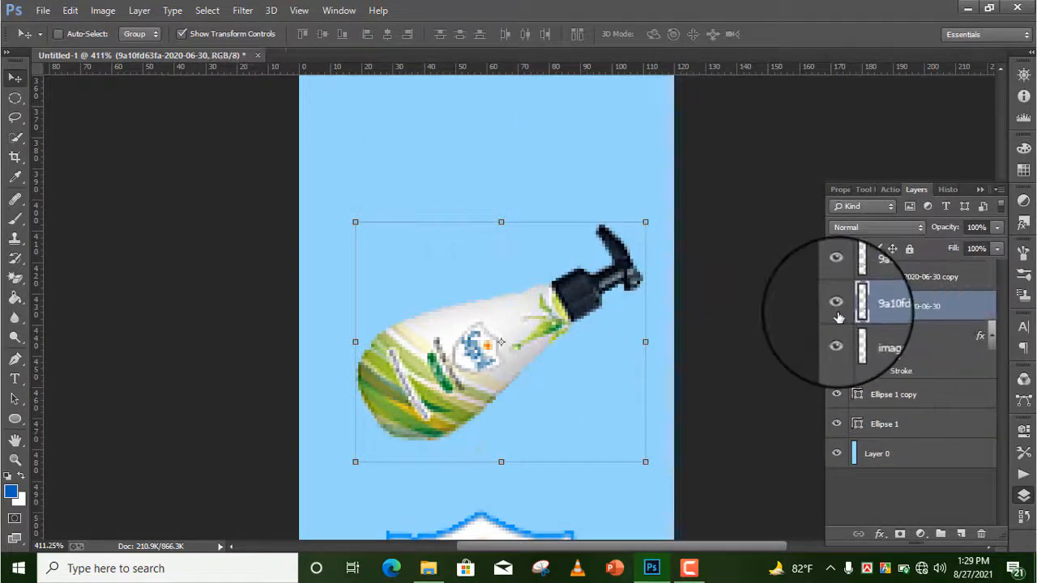
click(917, 280)
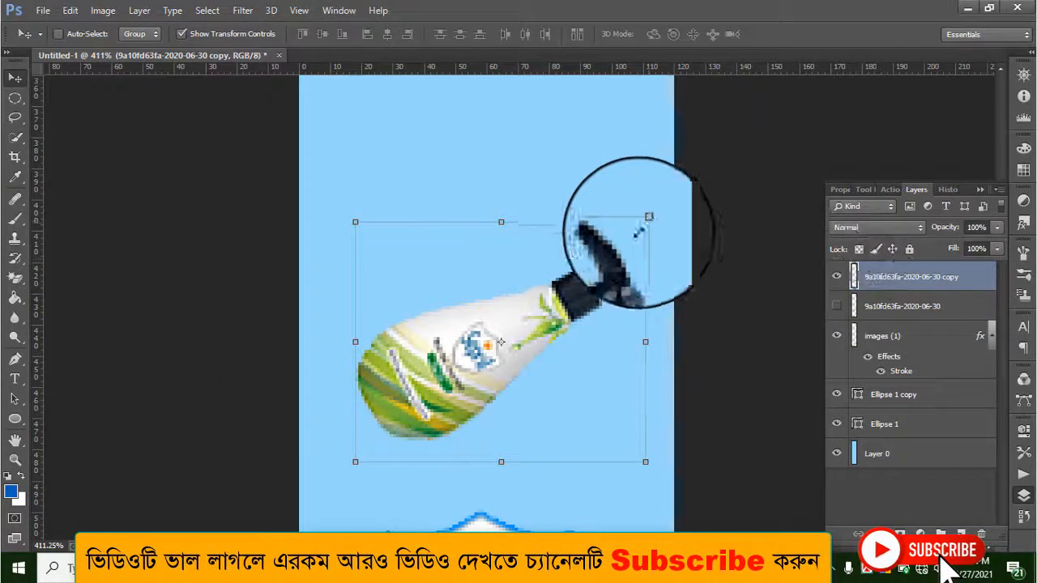
drag(648, 216, 603, 261)
key(Return)
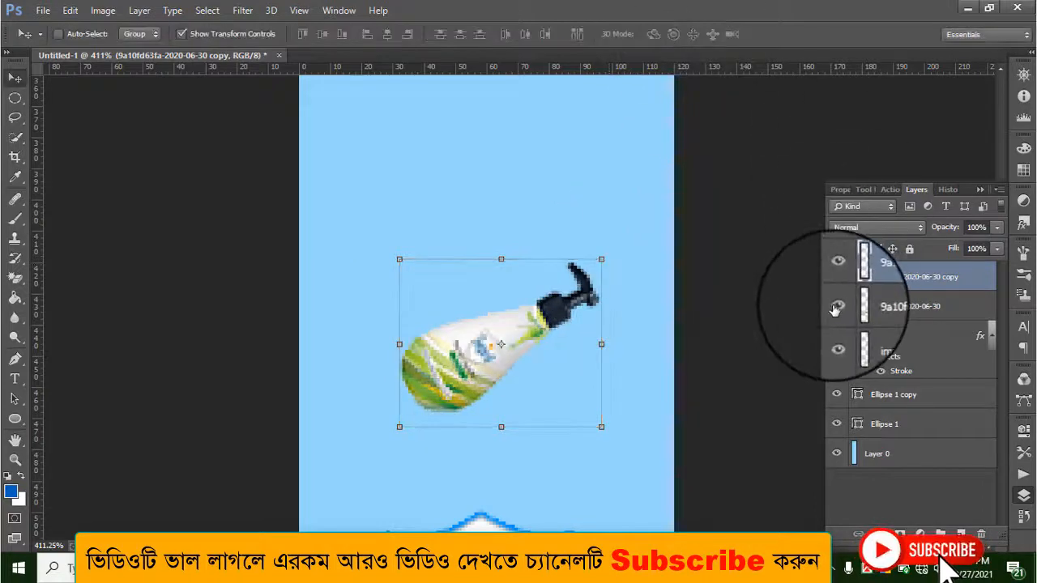
Alternate the visibility of the original and the smaller bottle layer to compare them, and leave both shown
click(835, 308)
click(835, 279)
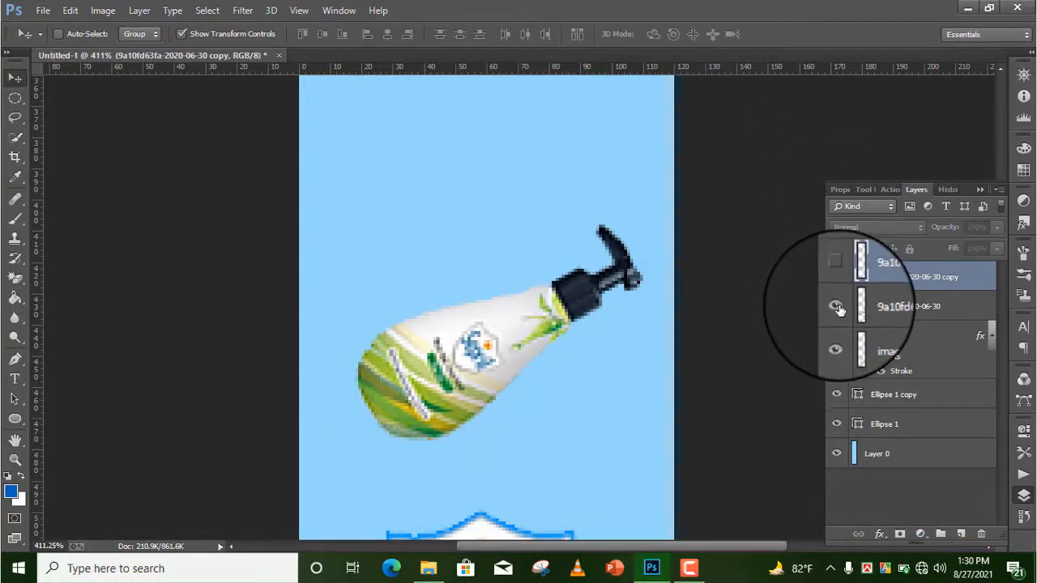
click(839, 308)
click(835, 278)
click(835, 278)
click(836, 306)
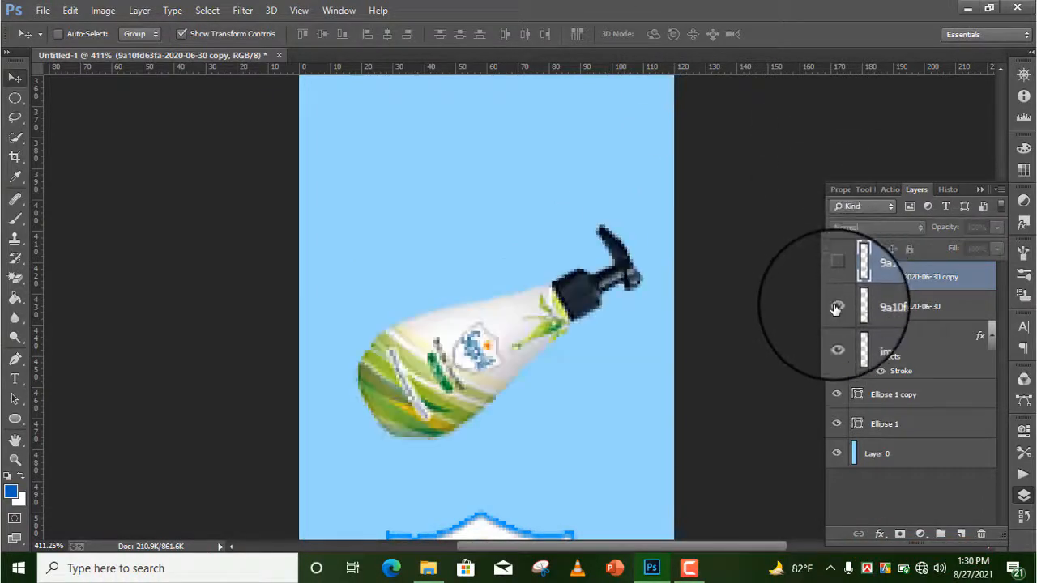
click(836, 277)
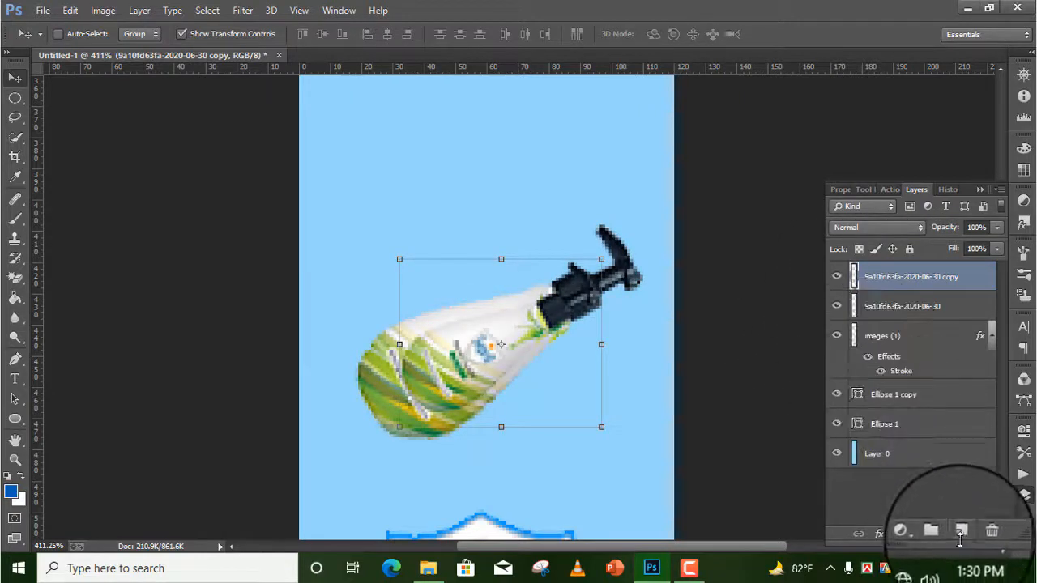
Add a "+" text layer above the bottle, position it near the banner's centre and scale it to about 105%
click(961, 534)
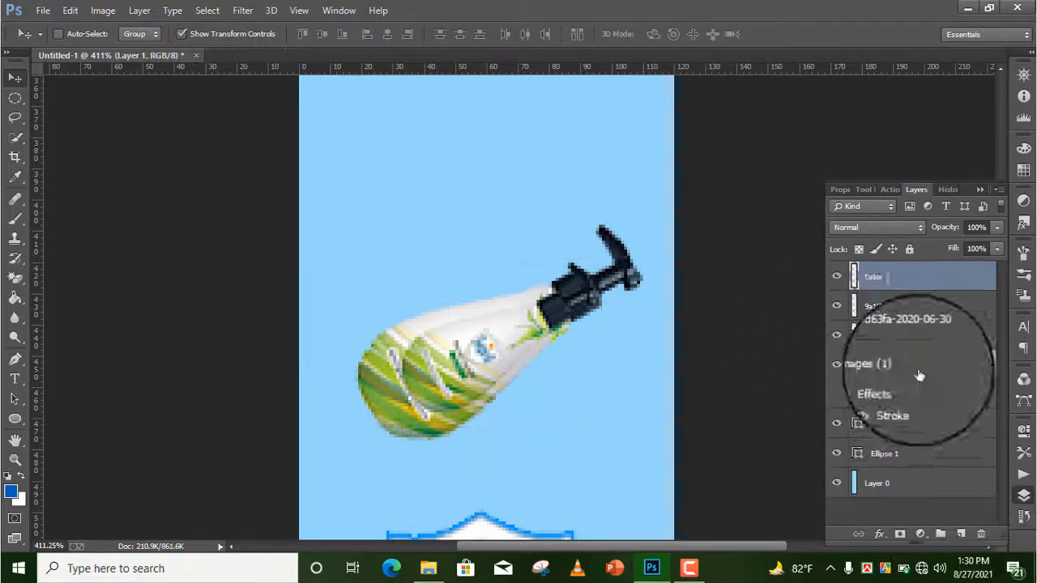
click(474, 233)
click(15, 77)
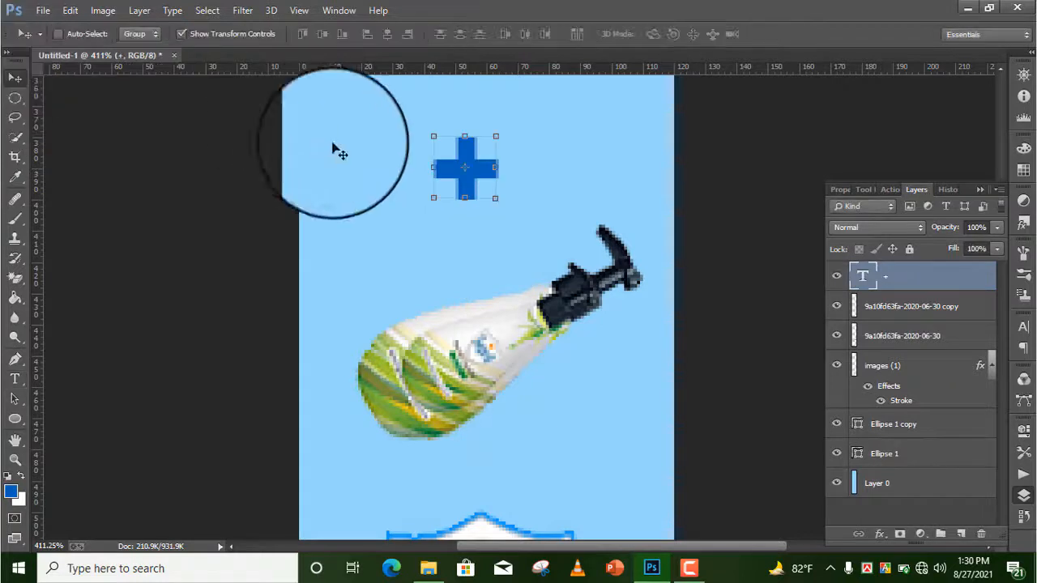
drag(464, 168, 482, 184)
drag(522, 225, 533, 285)
mouse_move(492, 197)
mouse_down()
mouse_move(503, 211)
mouse_move(497, 194)
mouse_up()
scroll(600, 206, up, 3)
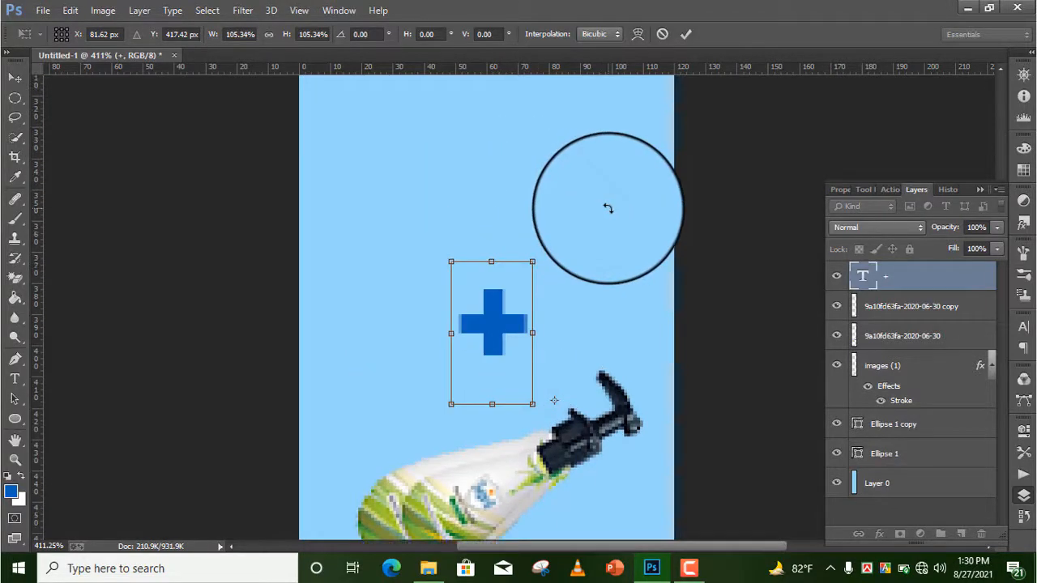
click(686, 36)
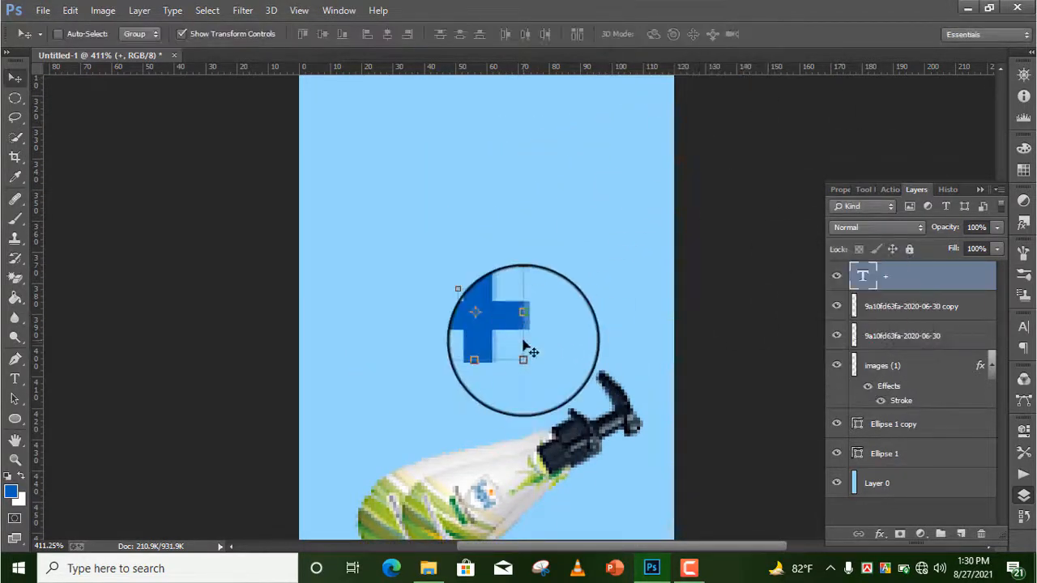
Change the plus sign's text colour to red, ff0024
click(1023, 327)
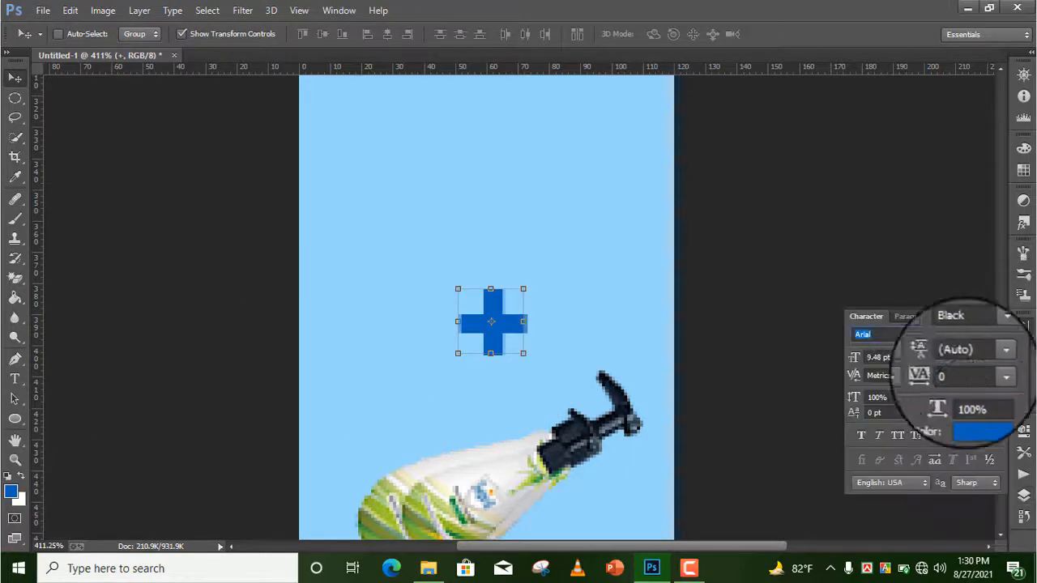
click(978, 412)
click(773, 203)
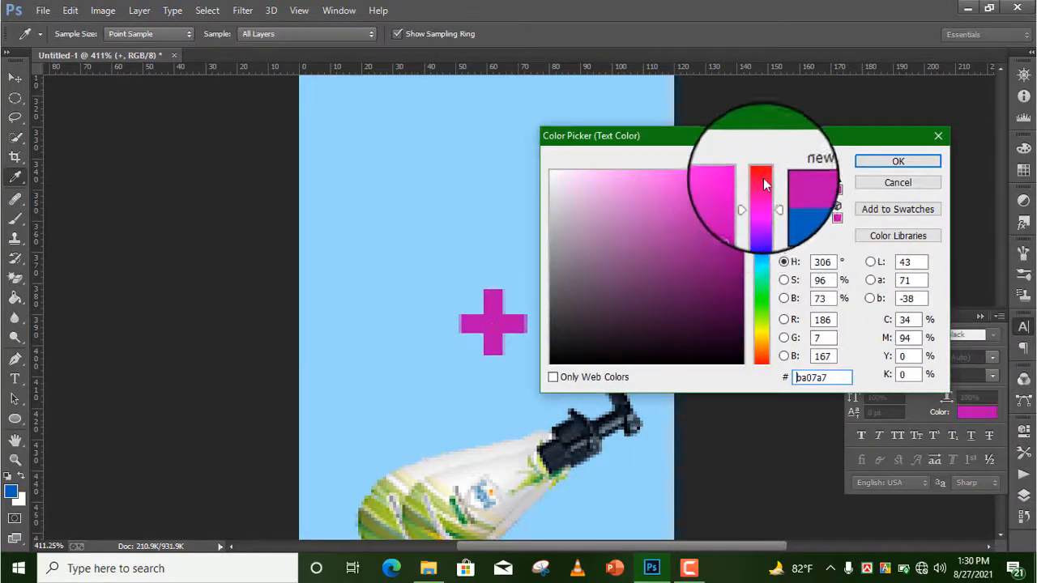
click(763, 178)
click(742, 172)
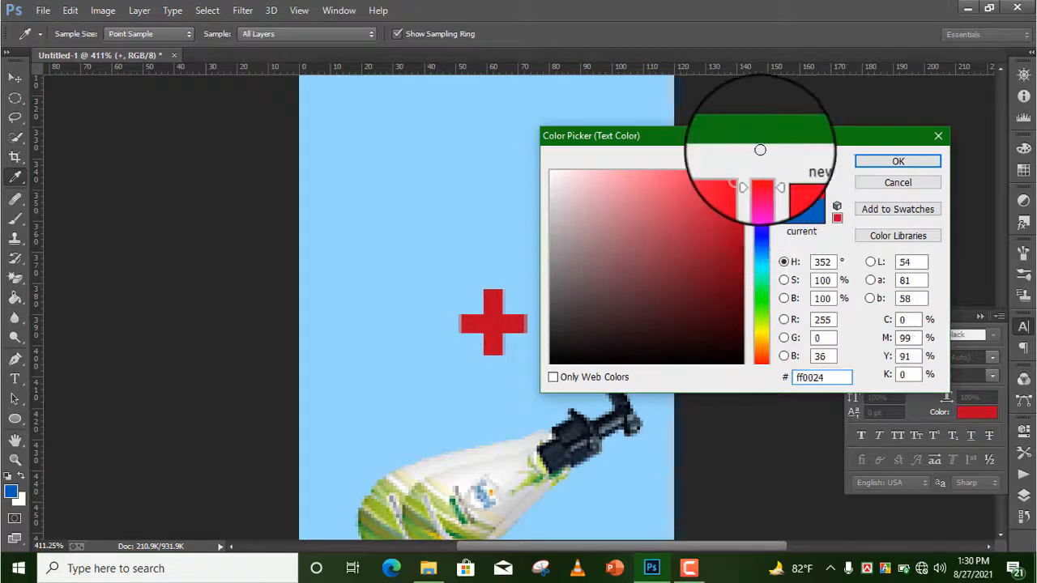
click(887, 161)
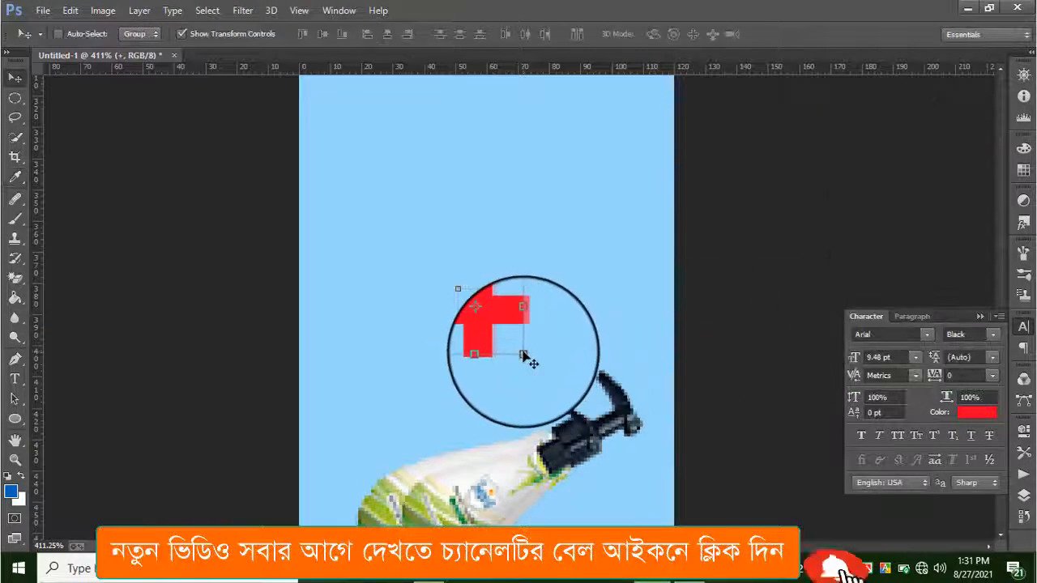
Enlarge the red plus sign to about 29 px wide and keep it centred above the bottle
drag(521, 353, 557, 413)
mouse_move(517, 307)
mouse_down()
mouse_move(517, 331)
mouse_move(523, 319)
mouse_up()
click(703, 31)
Apply a 1 px black Stroke layer style to the plus sign
click(1023, 496)
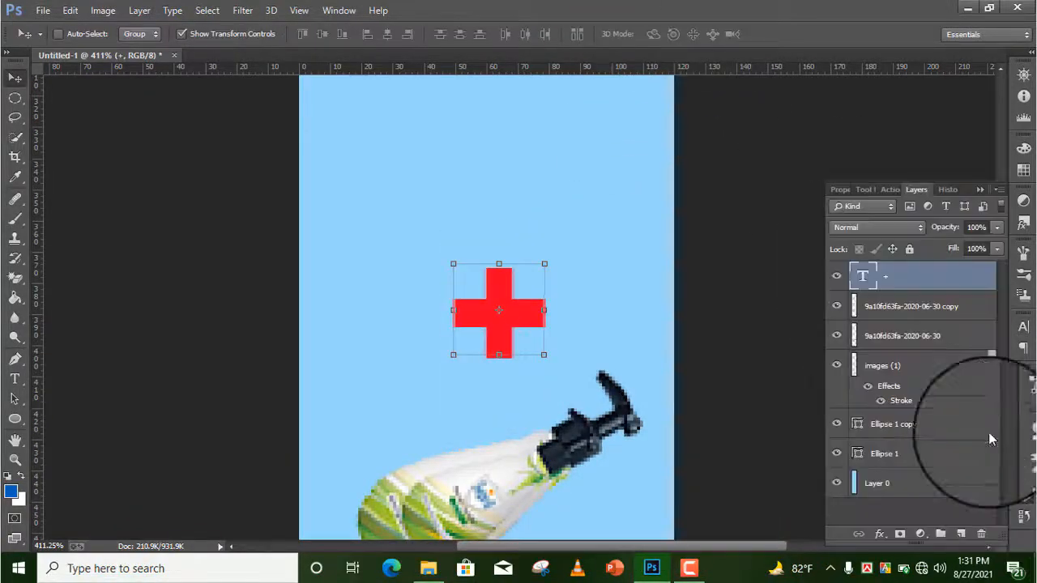
right_click(869, 276)
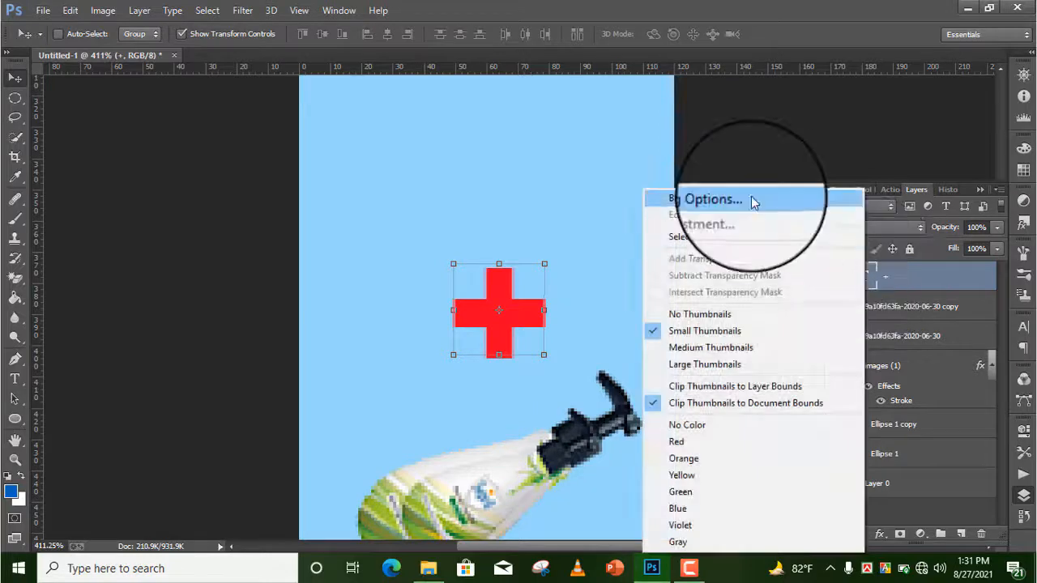
click(751, 196)
drag(812, 101, 908, 104)
click(729, 221)
click(749, 220)
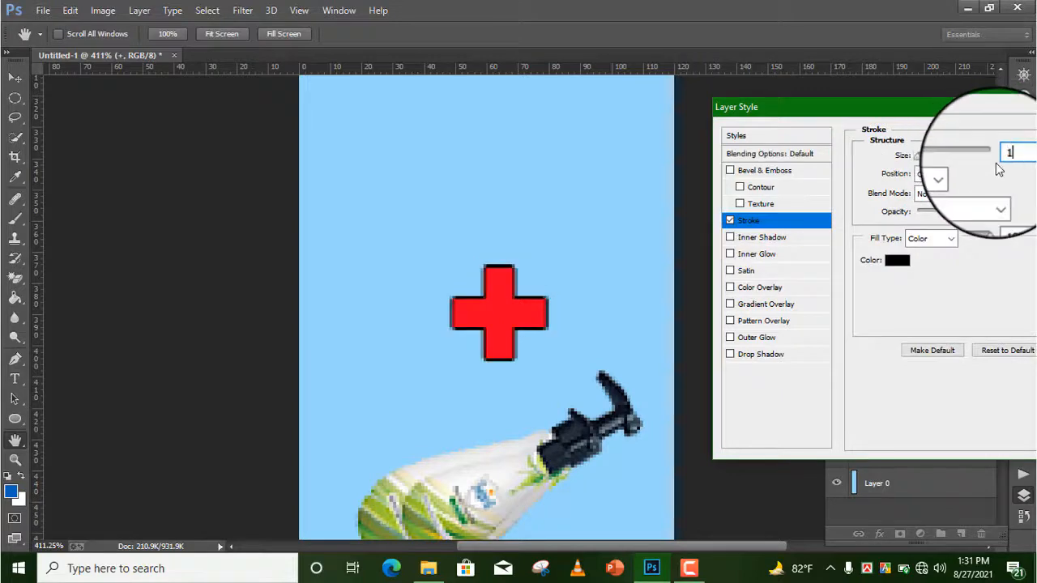
key(Return)
Enlarge the outlined plus sign slightly above the bottle
key(v)
drag(499, 264, 507, 217)
mouse_move(555, 410)
mouse_down()
mouse_move(573, 435)
mouse_move(559, 427)
mouse_up()
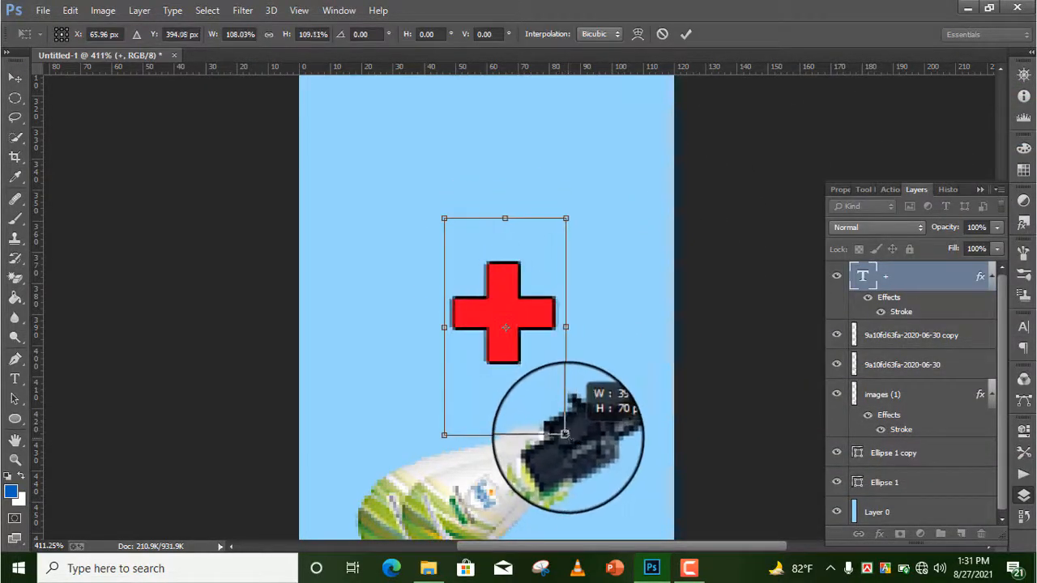
click(685, 34)
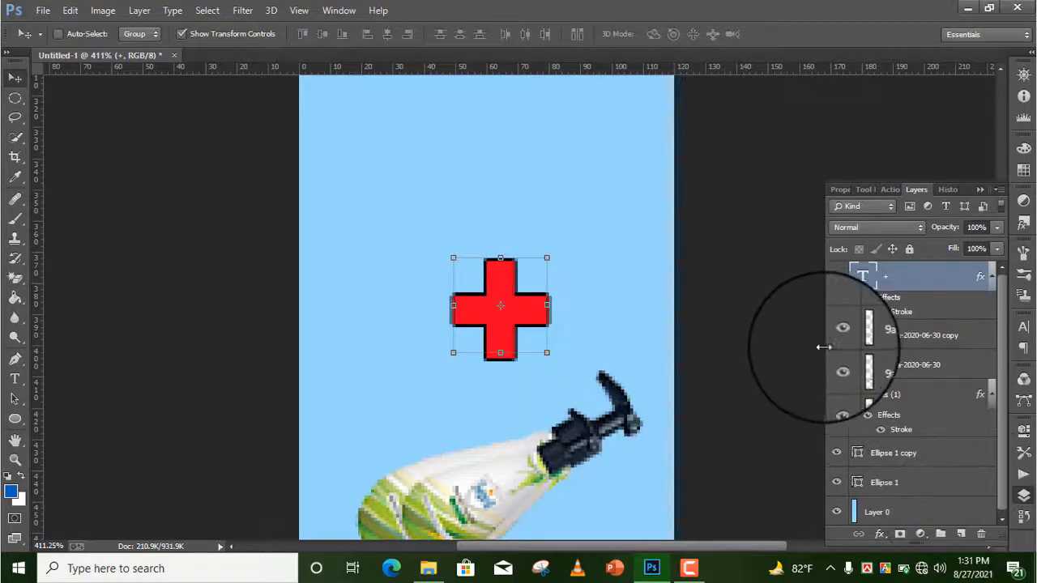
key(ctrl+plus)
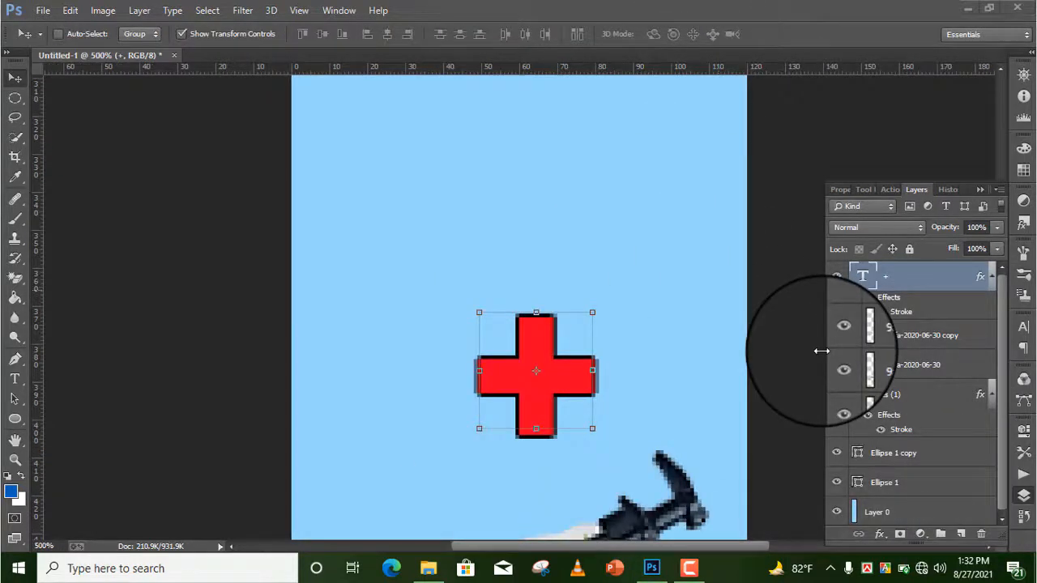
key(ctrl+minus)
key(ctrl+minus)
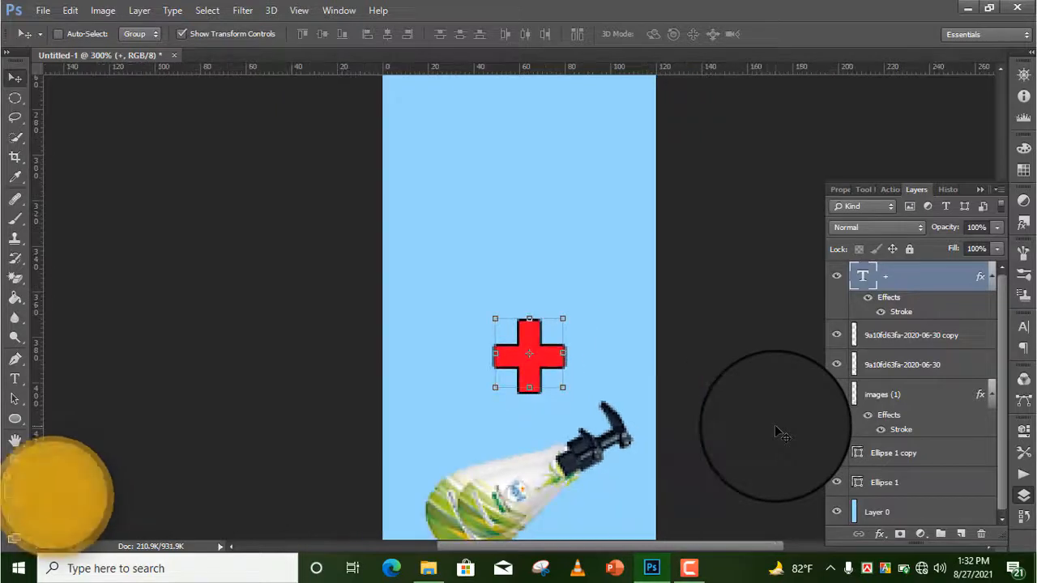
scroll(637, 348, up, 3)
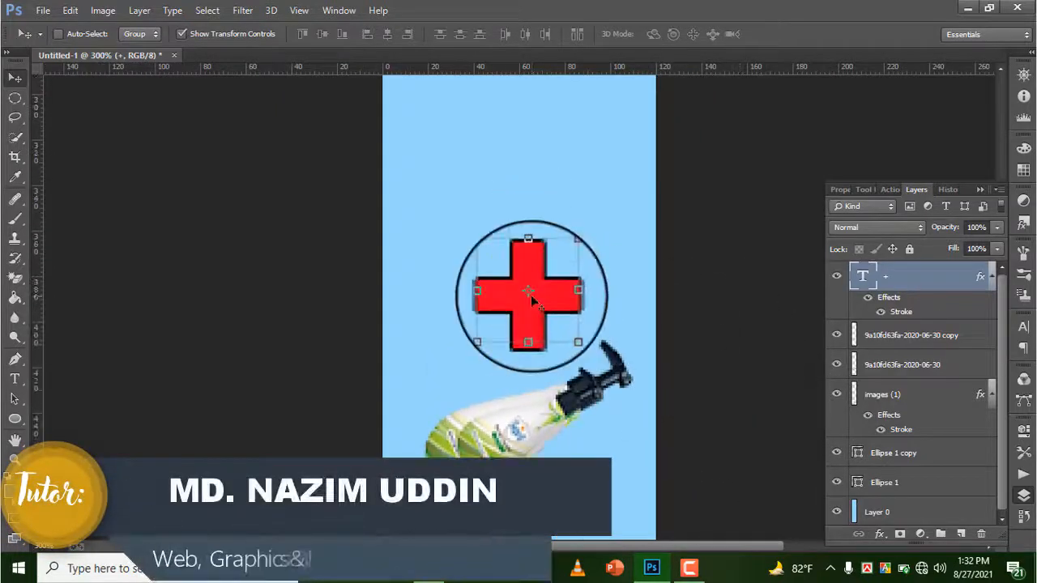
scroll(670, 301, up, 2)
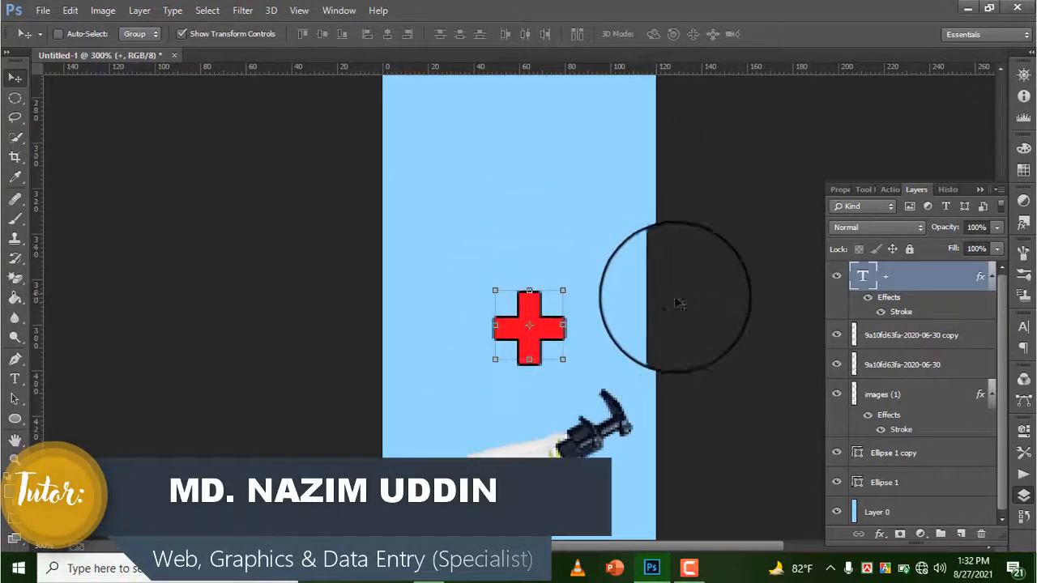
Add a new layer above the plus sign and place the black mask image download (6) from the mask asset folder as embedded
click(961, 534)
click(43, 14)
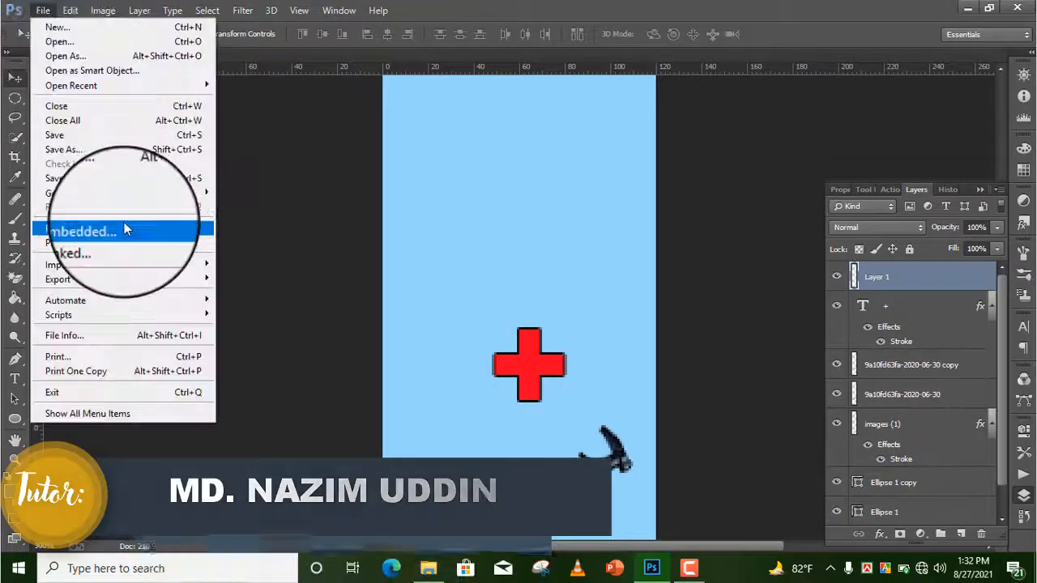
click(127, 227)
click(77, 39)
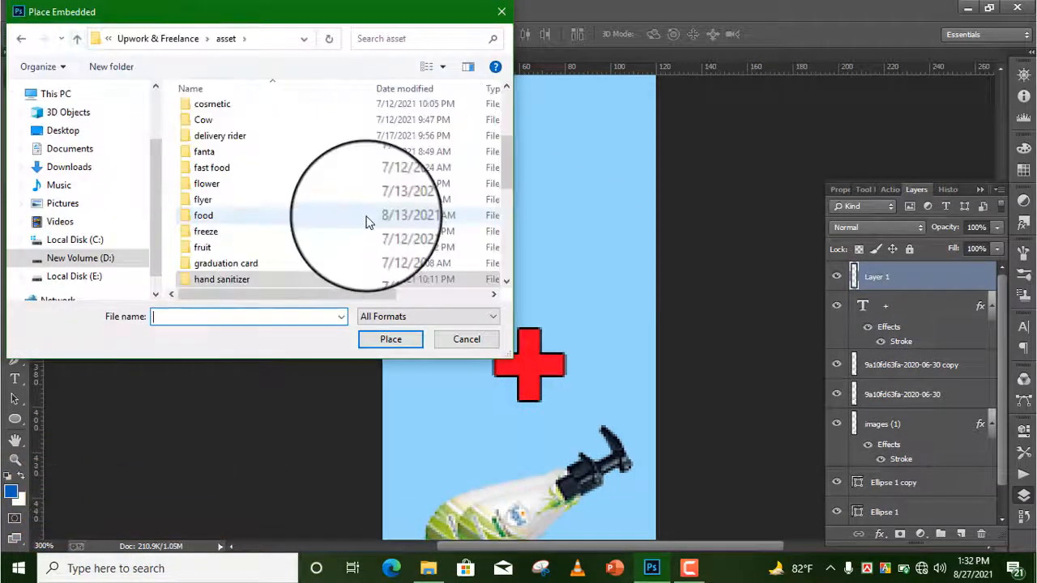
scroll(239, 227, down, 3)
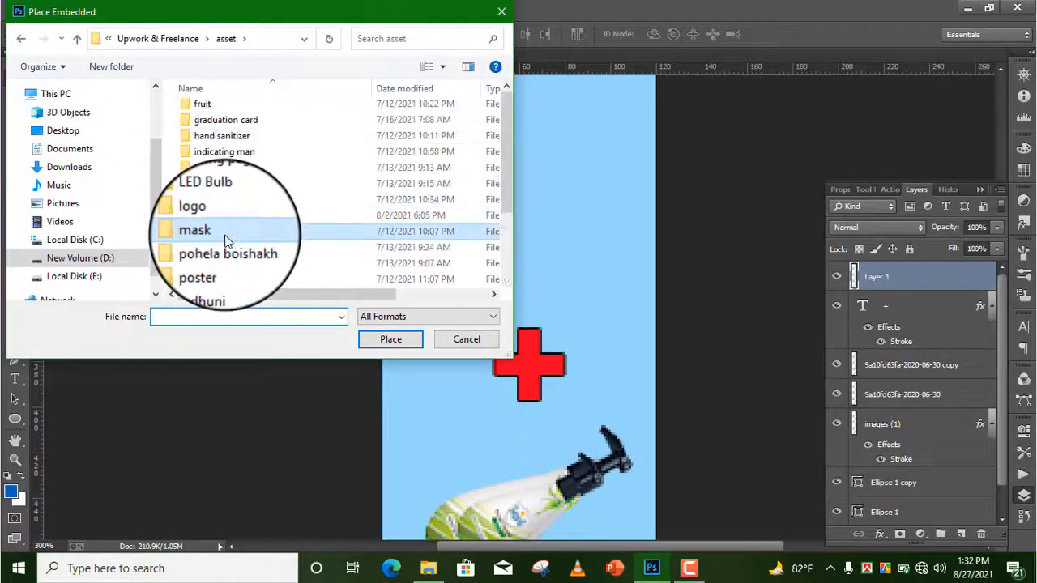
double_click(233, 233)
click(462, 215)
scroll(300, 270, down, 1)
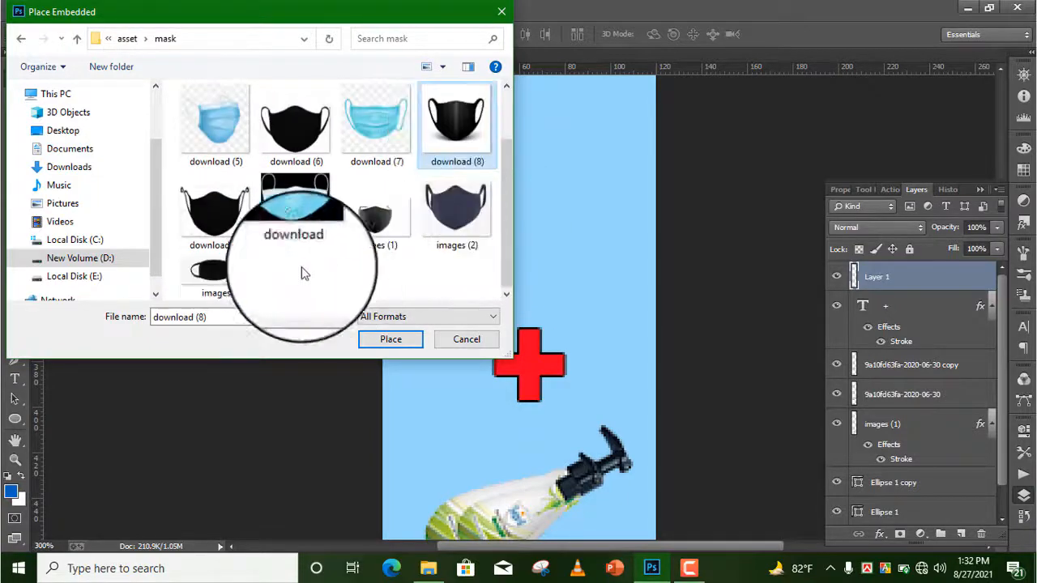
click(296, 130)
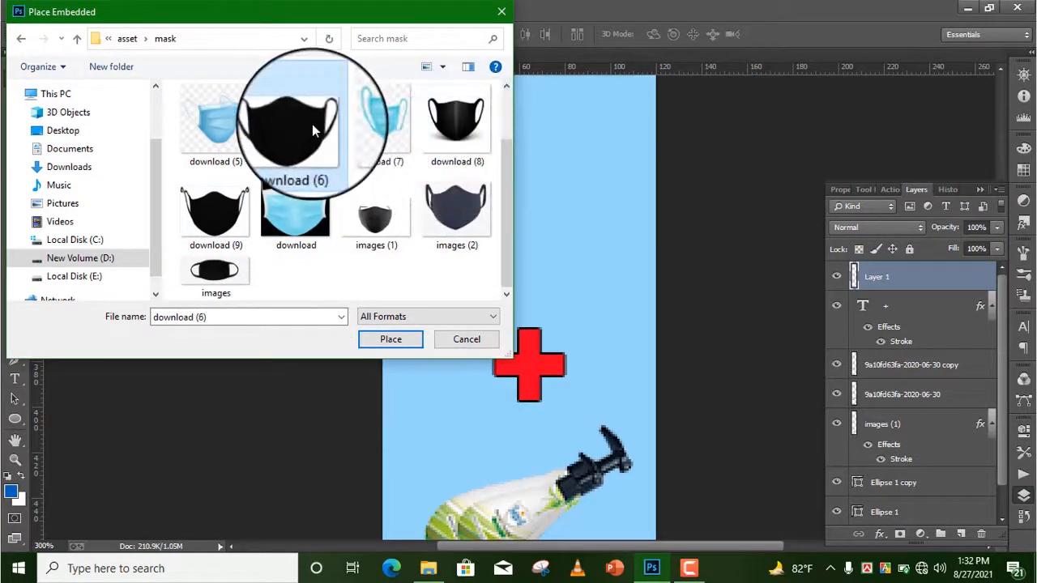
click(391, 339)
Scale the placed mask to about 9.4% and centre it above the plus sign
mouse_move(527, 361)
mouse_down()
mouse_move(527, 218)
mouse_move(541, 239)
mouse_move(541, 349)
mouse_up()
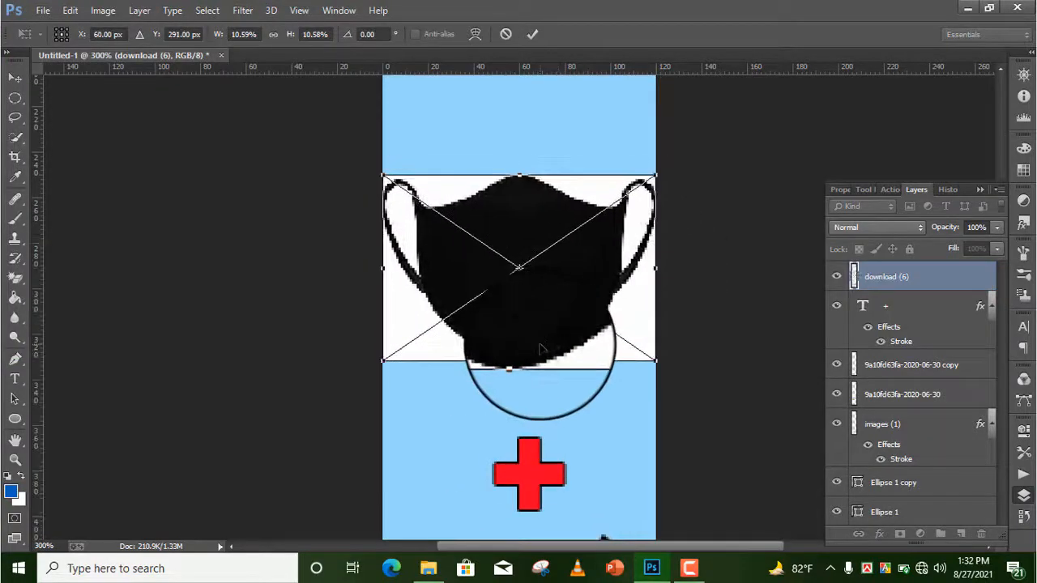
drag(655, 174, 629, 193)
drag(551, 293, 569, 302)
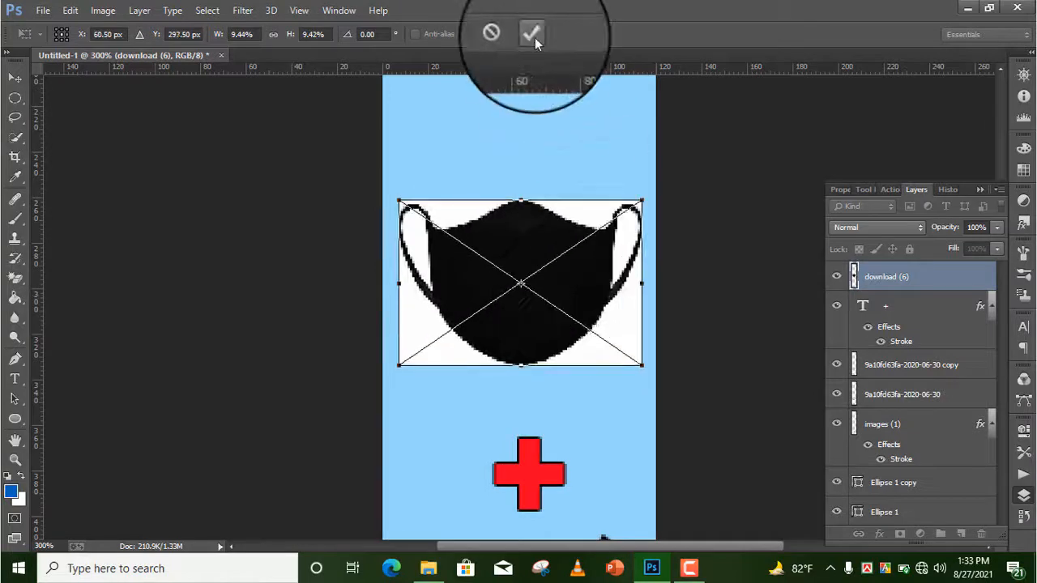
click(532, 33)
Rasterize the mask layer and erase the white background around the mask with the Magic Eraser
click(14, 278)
click(431, 350)
key(Return)
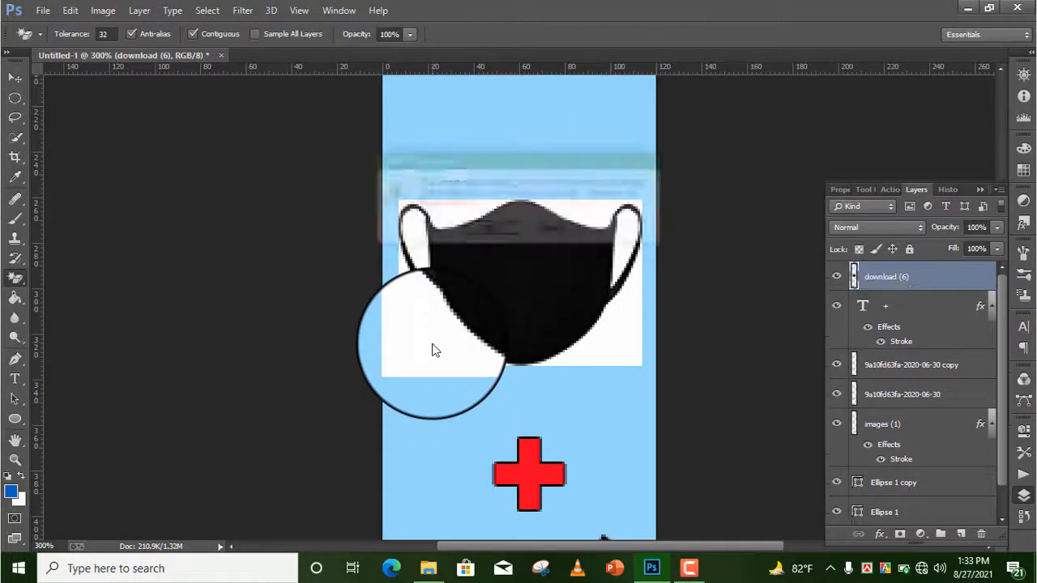
click(572, 211)
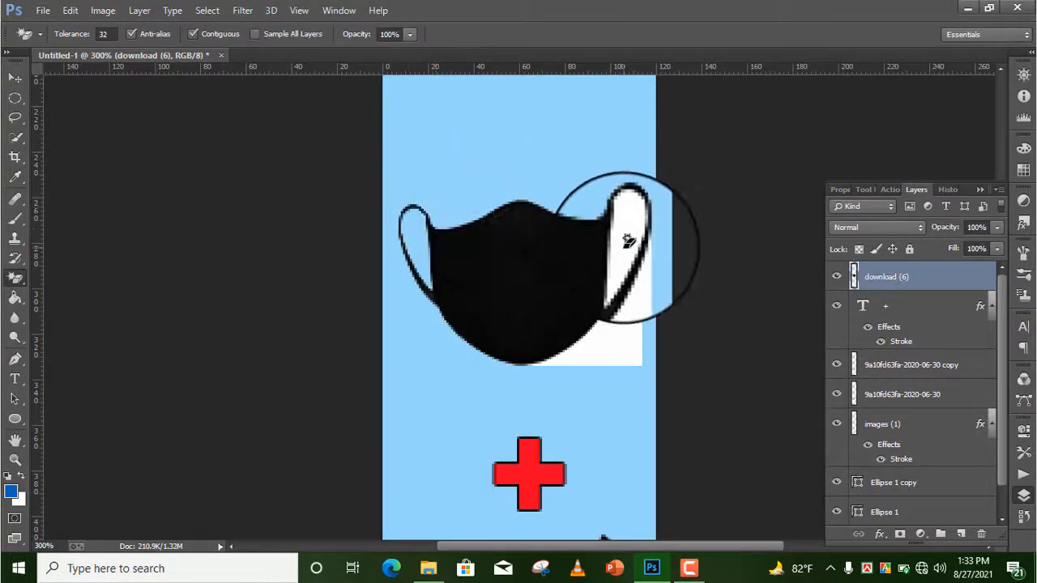
click(629, 343)
Make a faded mask reflection from a duplicate rotated about 180° directly below the original, at 17% opacity
click(14, 79)
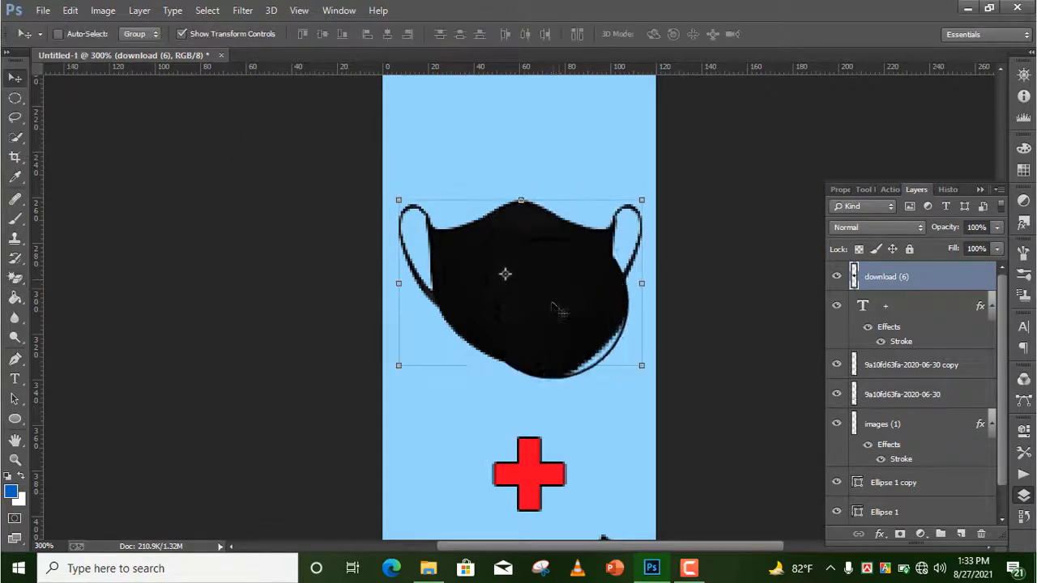
right_click(915, 276)
click(620, 128)
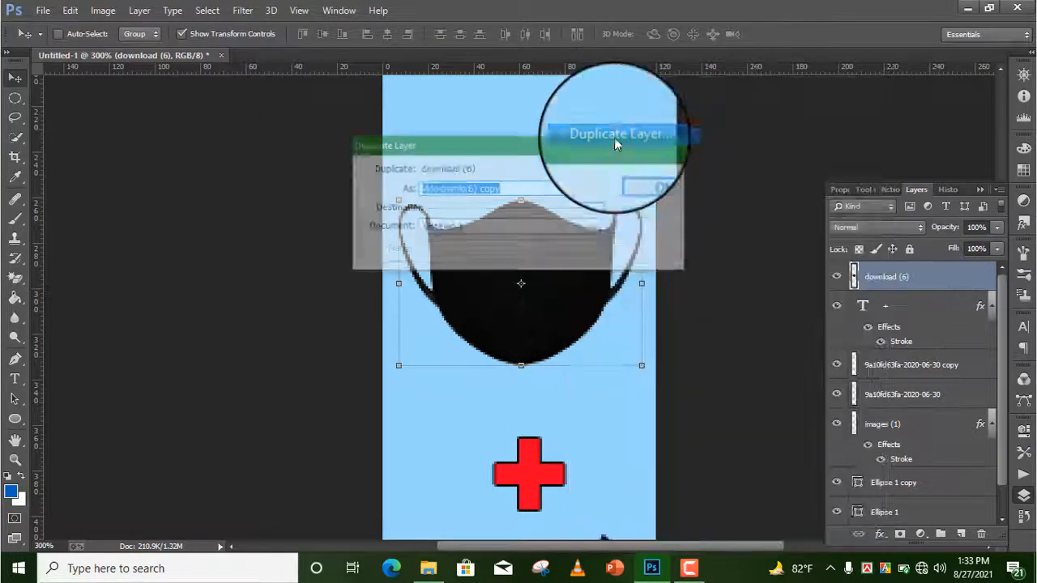
click(622, 171)
drag(640, 183, 384, 397)
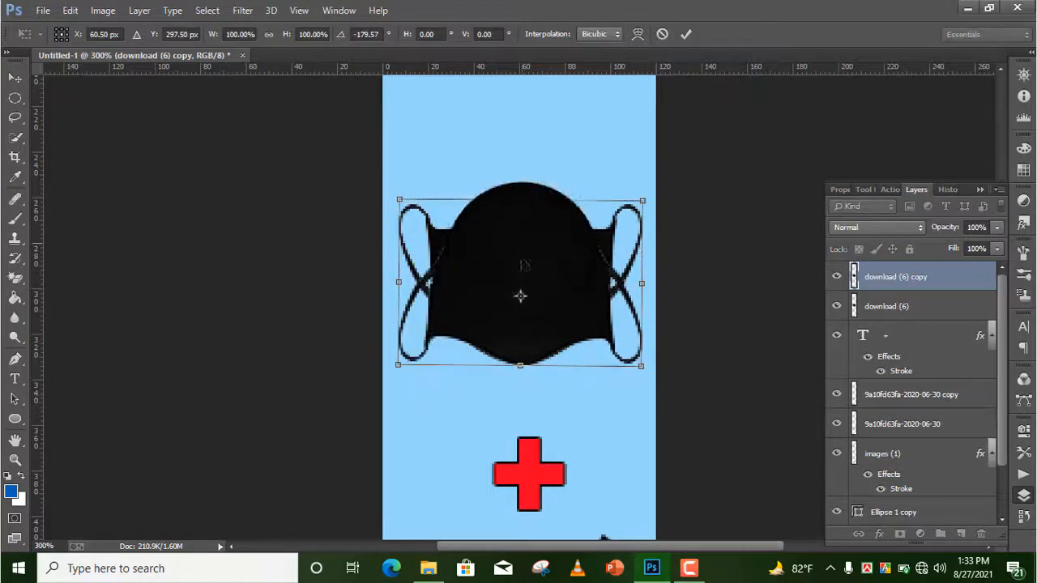
drag(521, 292, 521, 456)
click(687, 34)
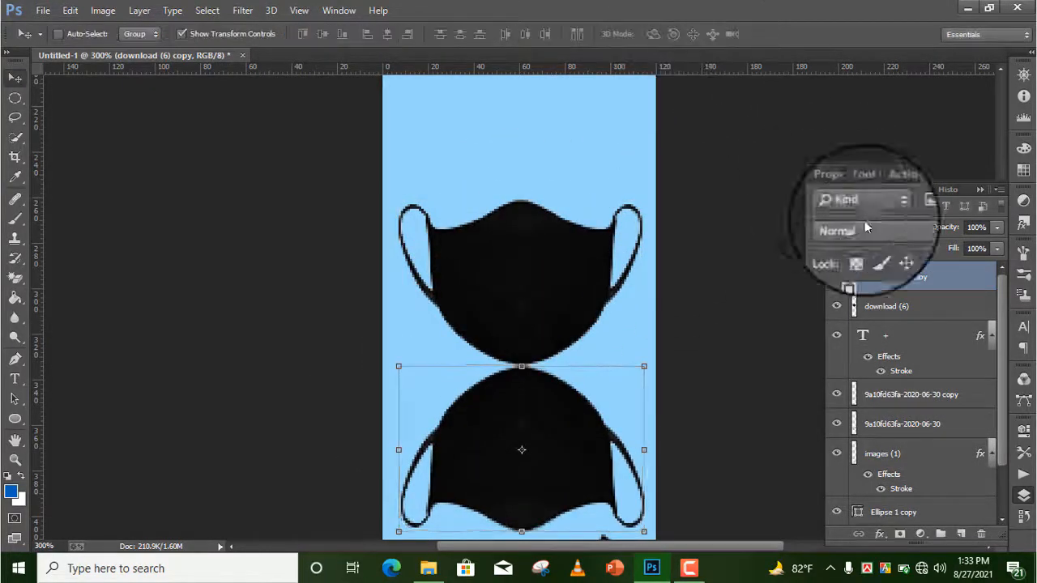
click(997, 227)
drag(995, 243, 932, 244)
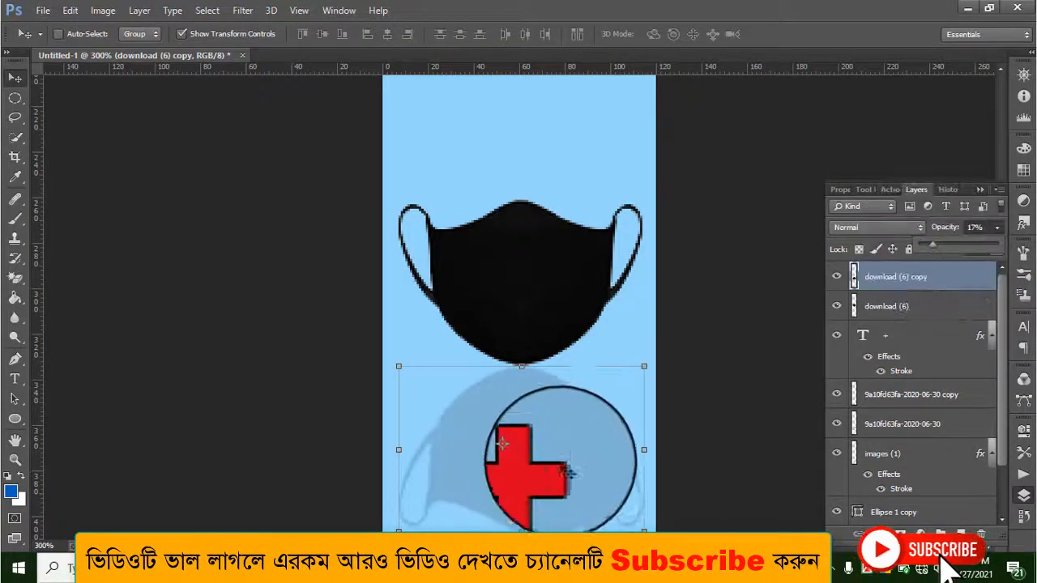
Select the mask and its reflection together, move them up about 49 px above the plus sign and nudge them slightly left
drag(574, 445, 579, 331)
shift+click(891, 308)
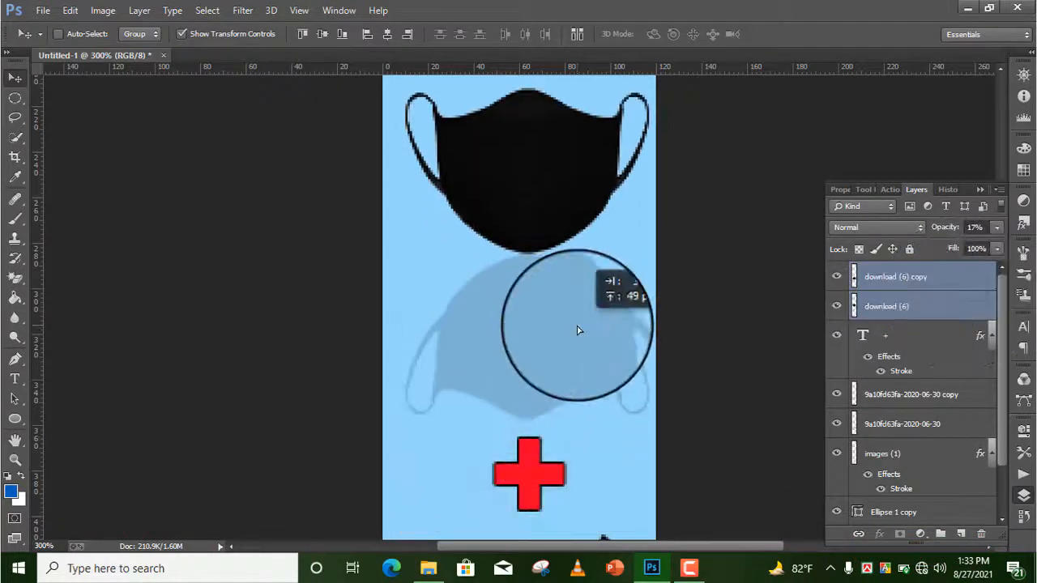
scroll(577, 329, up, 12)
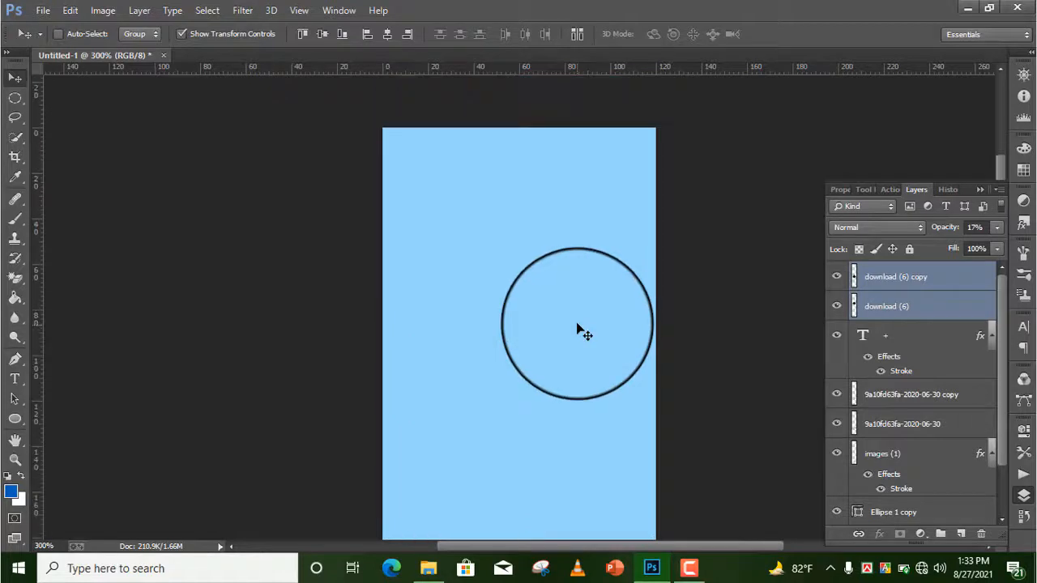
scroll(578, 327, down, 5)
scroll(579, 321, down, 5)
key(Left)
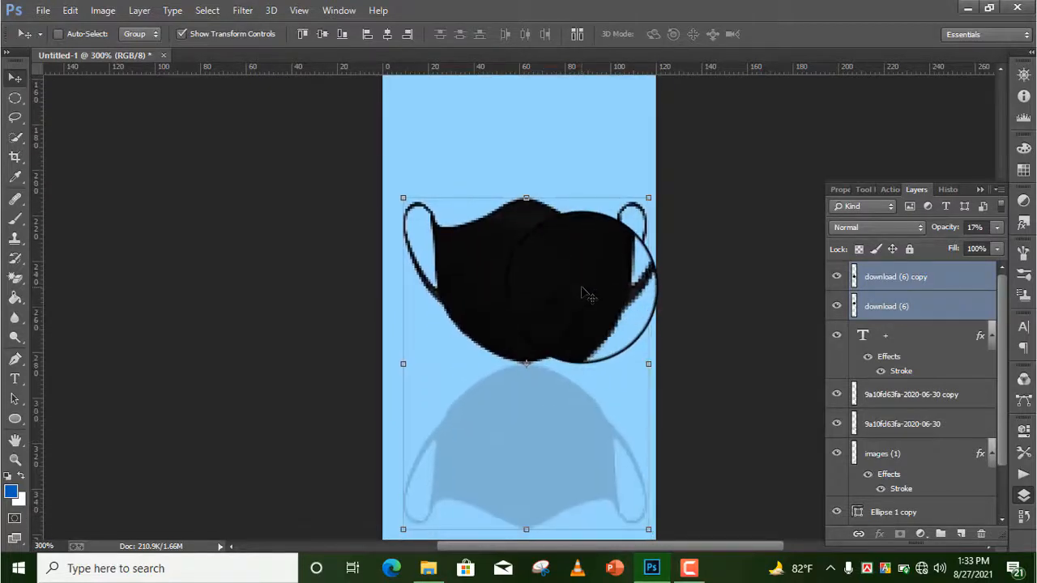
click(683, 572)
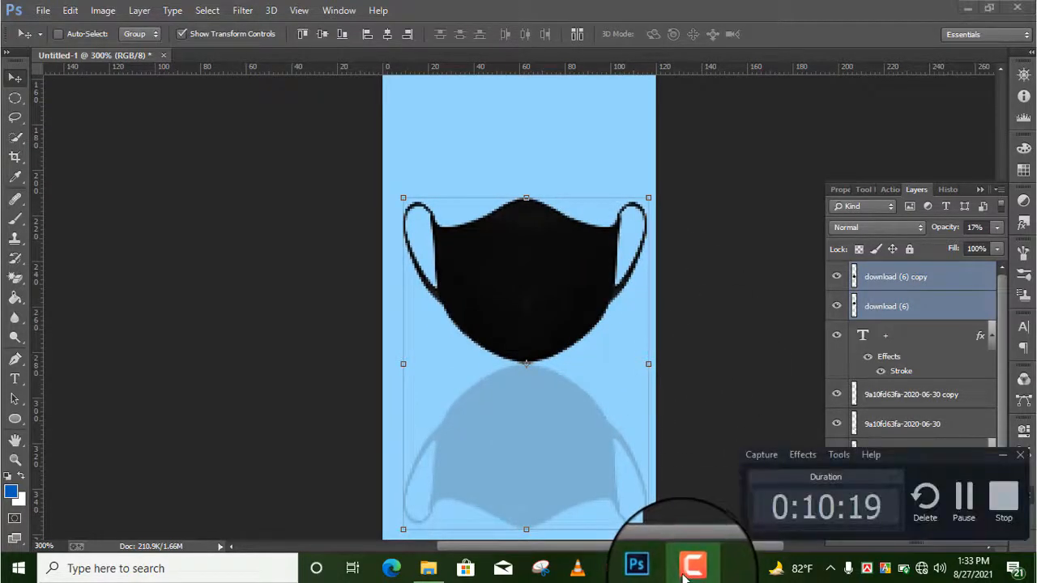
click(1003, 455)
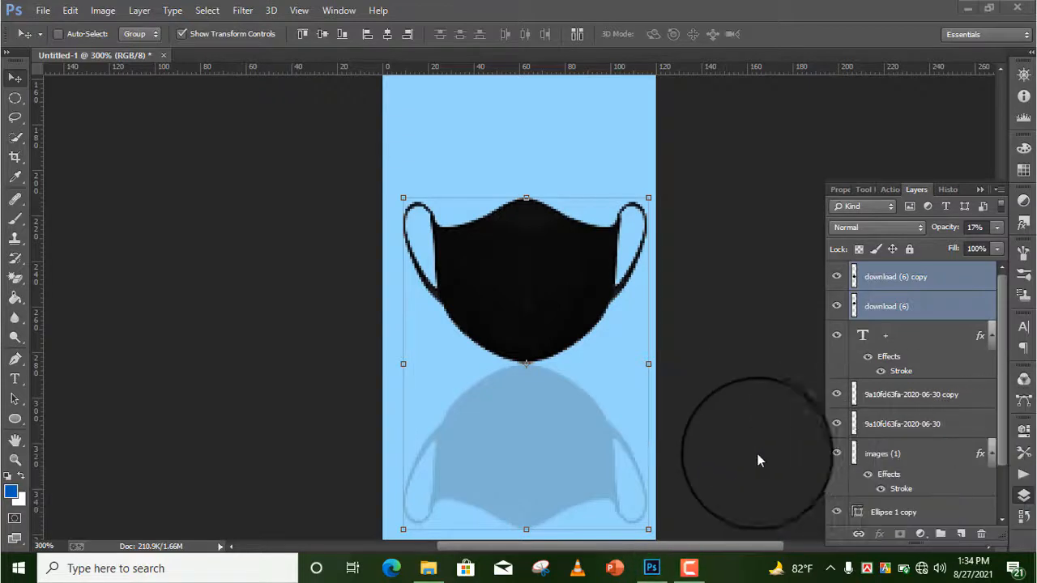
Add a new empty layer above the mask reflection layer
click(14, 461)
drag(640, 471, 581, 393)
scroll(674, 360, down, 7)
scroll(674, 360, up, 1)
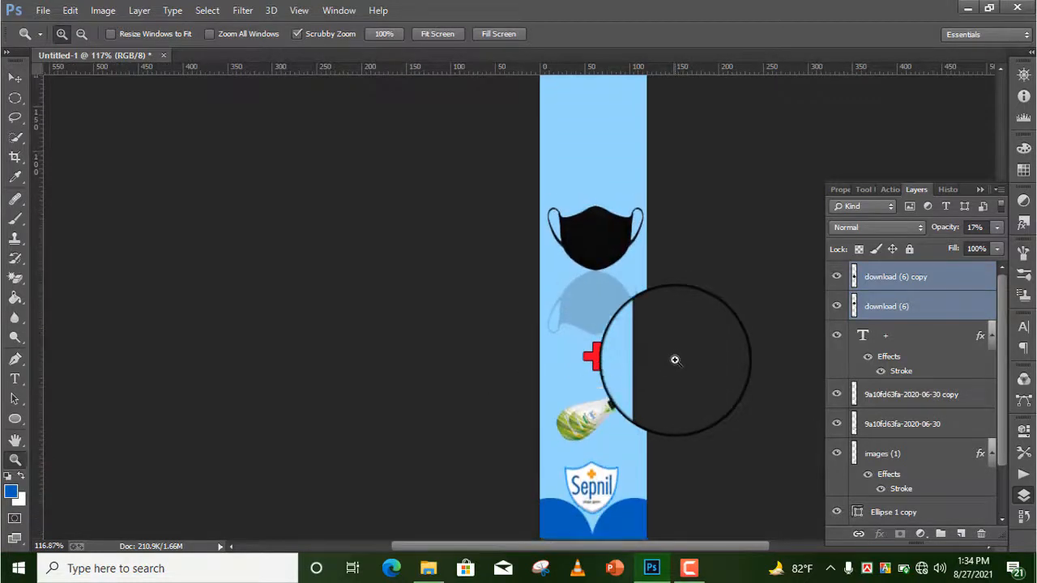
scroll(675, 360, up, 3)
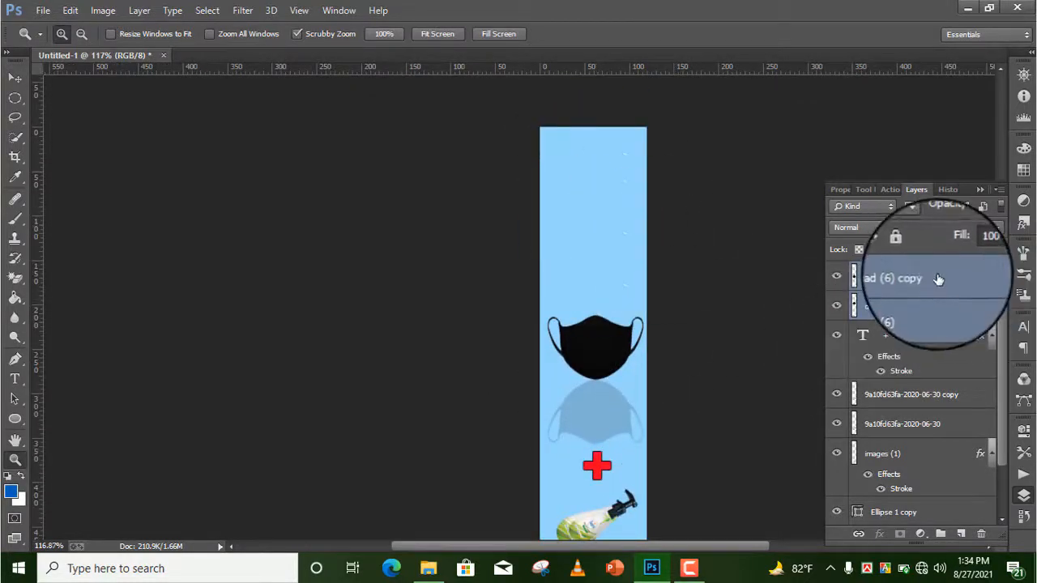
click(961, 534)
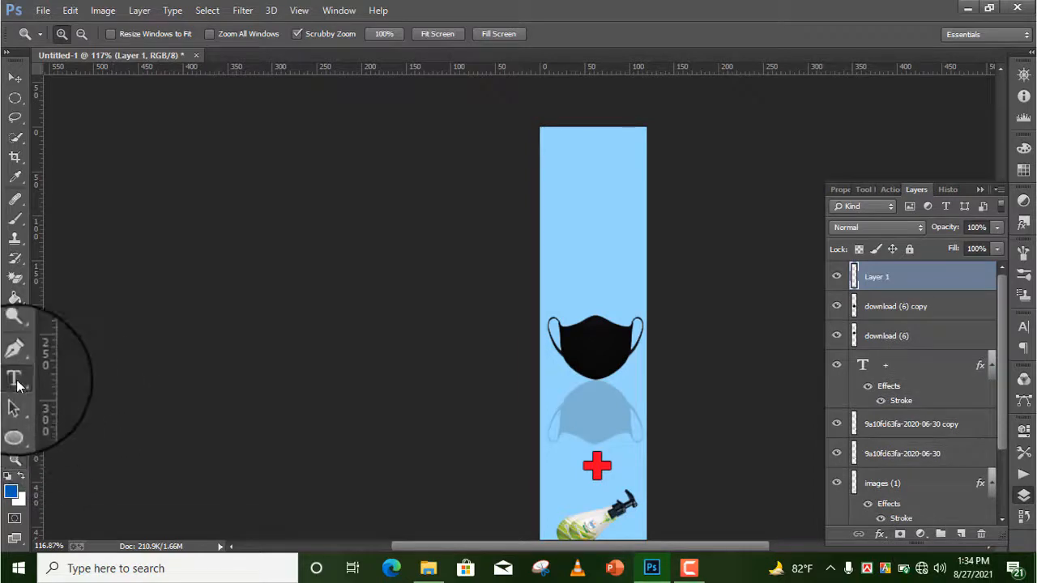
With the Type tool ready, convert the Bangla word ফ্রি to Bijoy encoding in Avro's Unicode to Bijoy Converter and copy the result
click(15, 380)
right_click(882, 568)
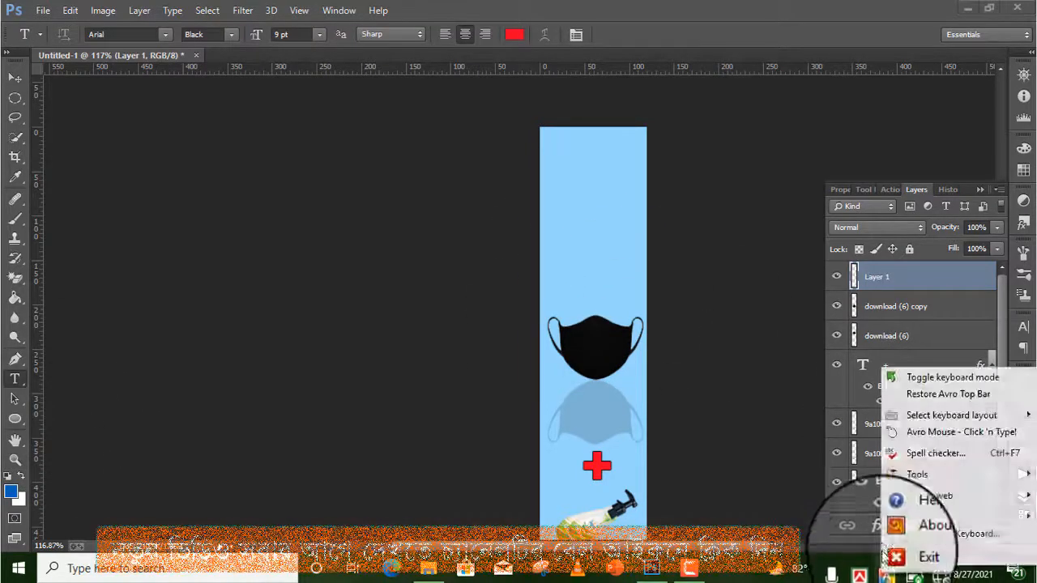
mouse_move(921, 475)
click(630, 297)
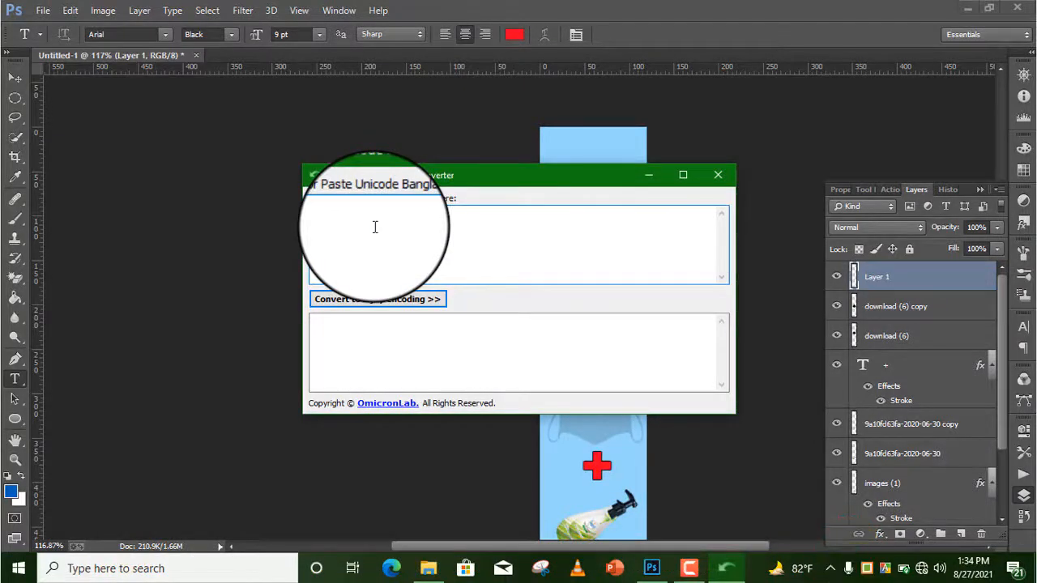
text(ফ্রি)
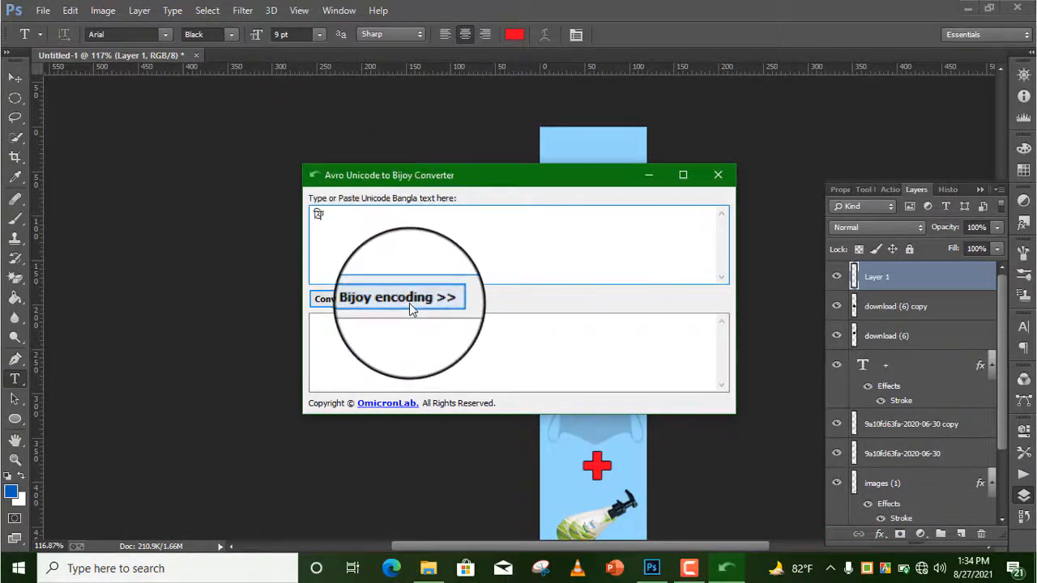
click(409, 299)
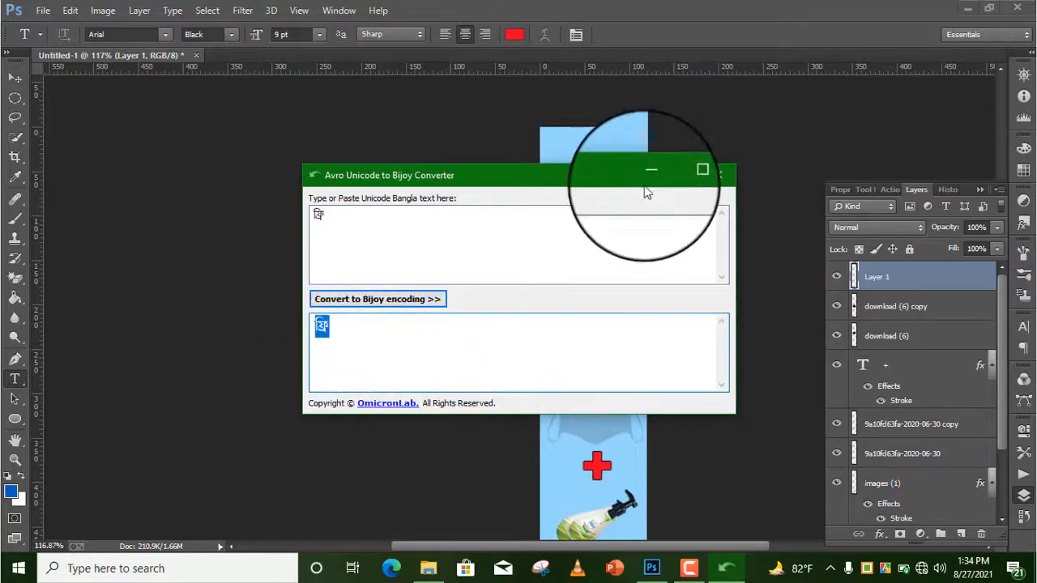
right_click(322, 324)
click(364, 370)
Switch back to Photoshop and paste the converted word as text in the empty area above the mask
click(647, 176)
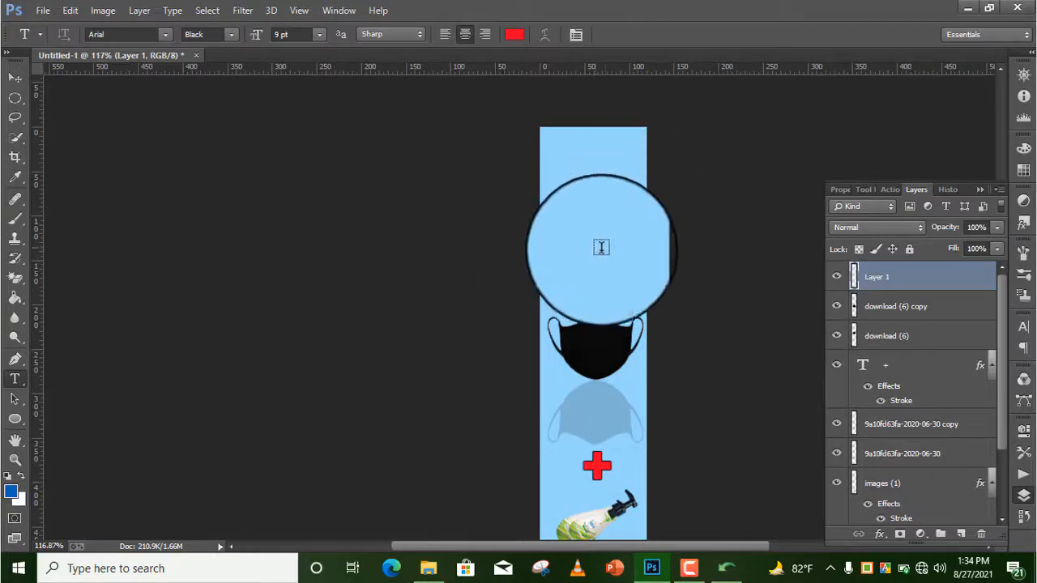
click(70, 10)
click(105, 124)
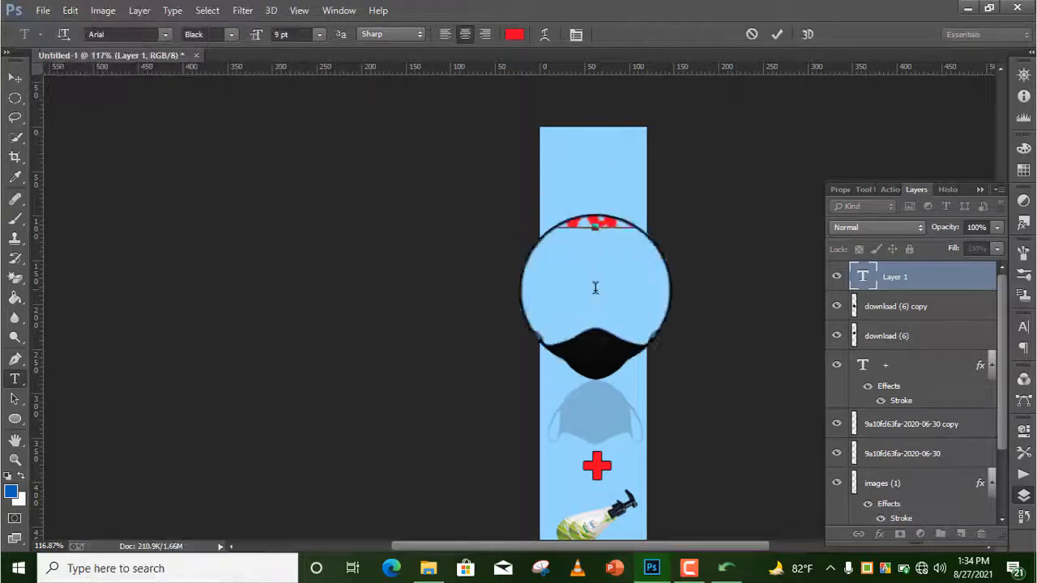
Select the pasted word above the mask and set its font to TonnyBanglaMJ so it reads as ফ্রি
drag(633, 245, 556, 197)
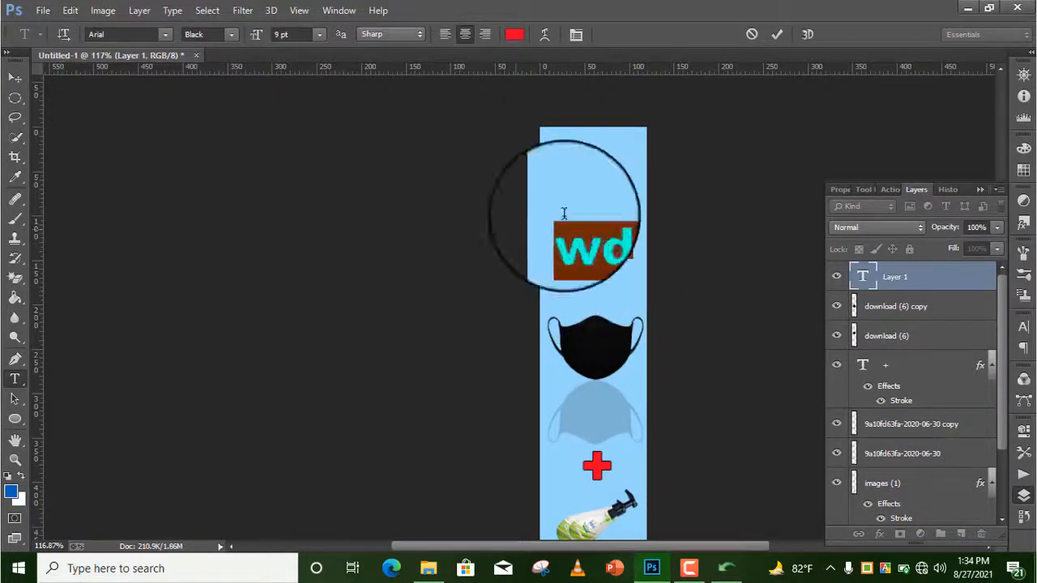
click(1023, 326)
click(917, 337)
scroll(973, 203, down, 5)
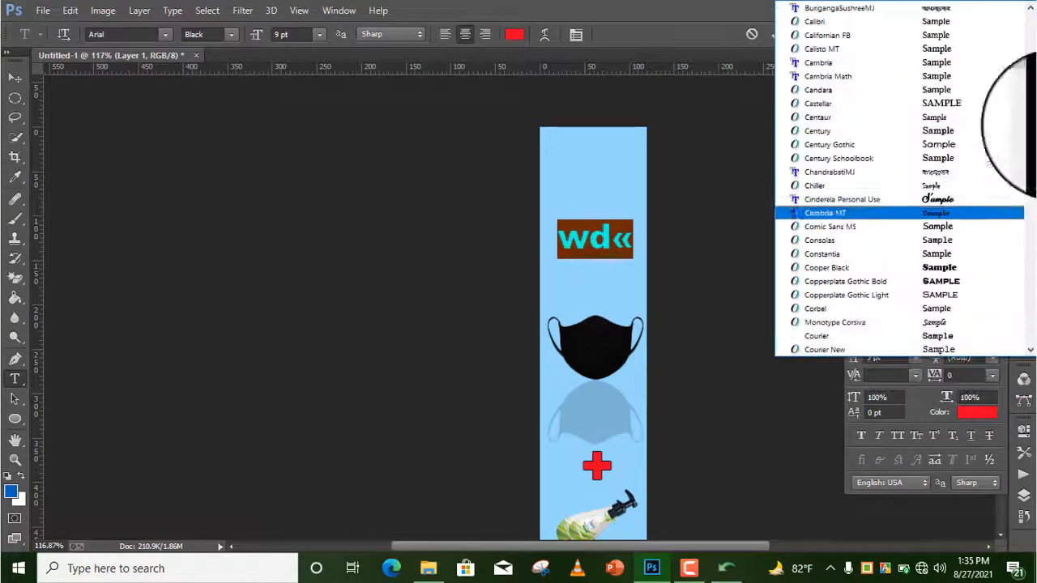
drag(1031, 71, 1029, 240)
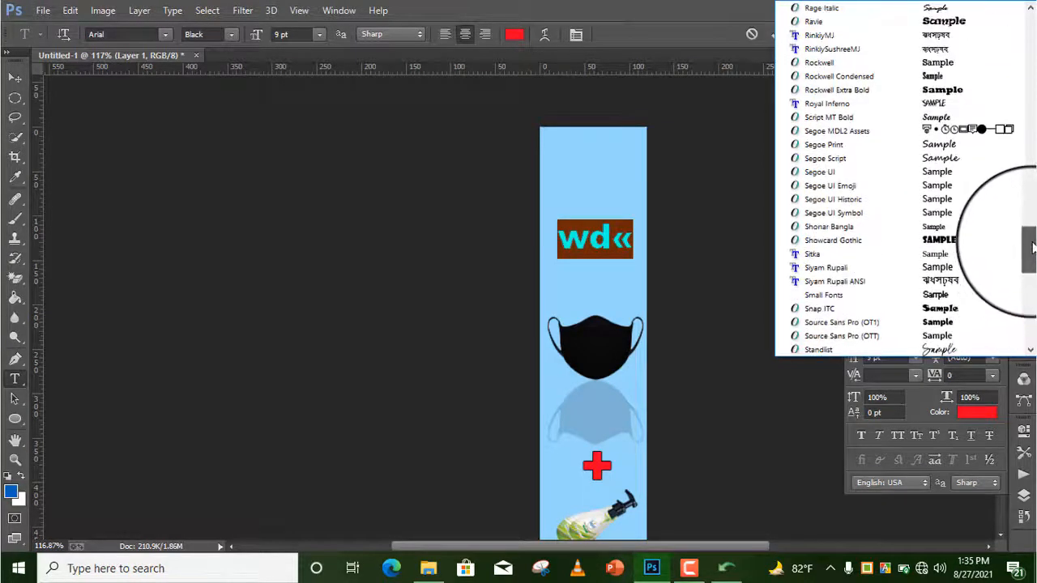
scroll(857, 193, down, 3)
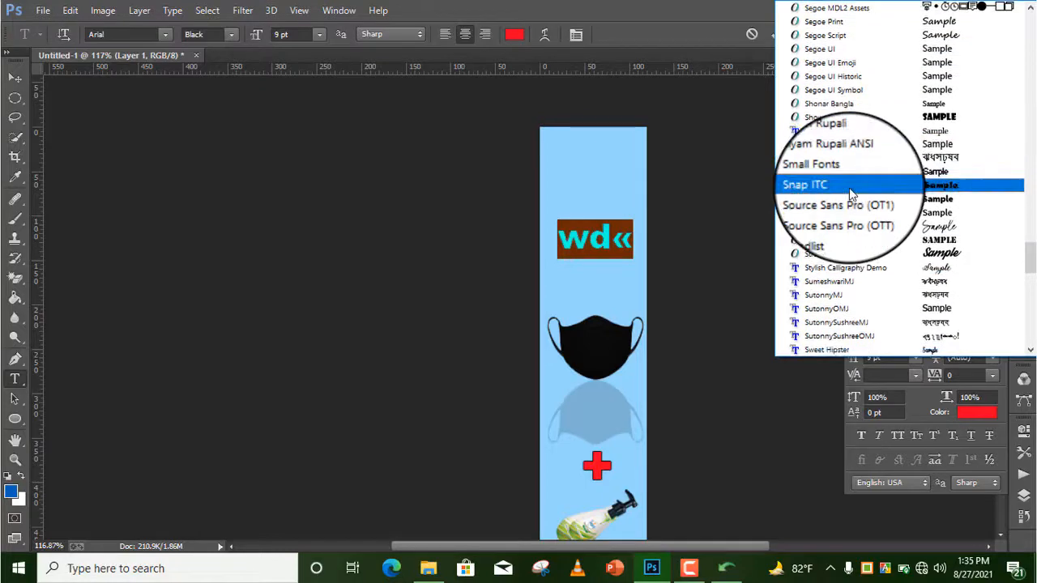
scroll(850, 197, up, 3)
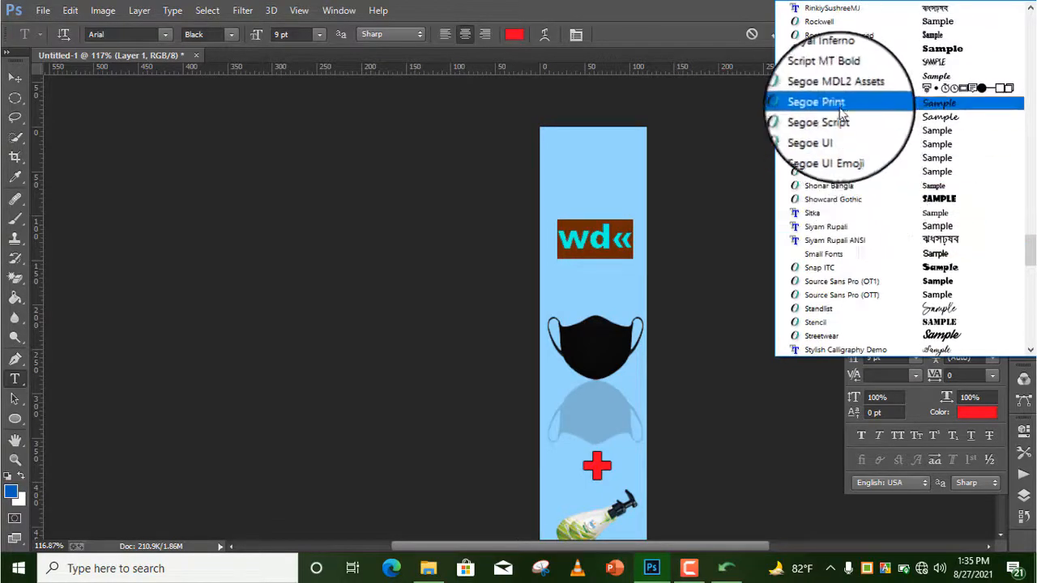
scroll(843, 162, down, 10)
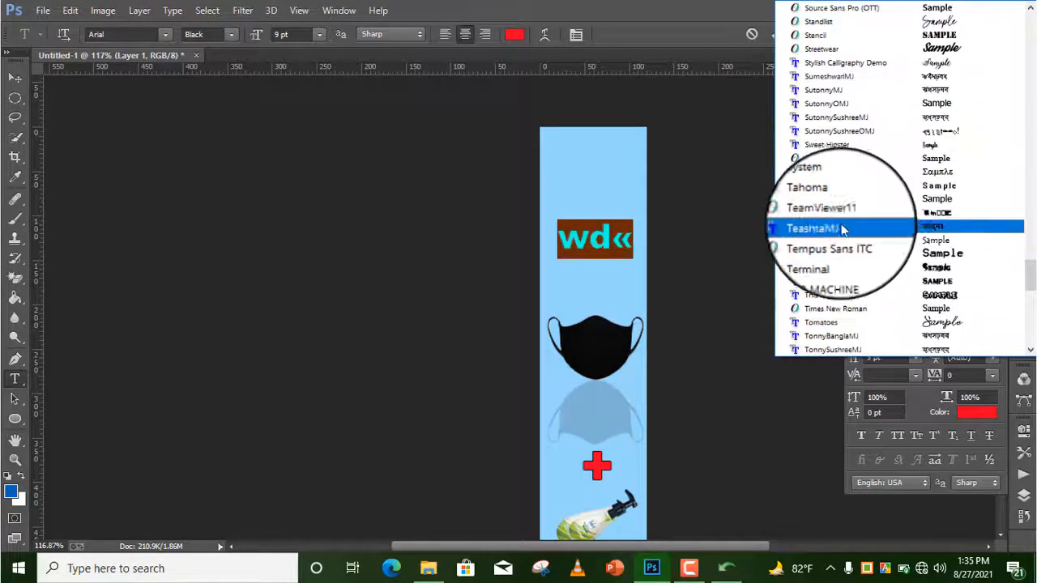
scroll(843, 227, down, 2)
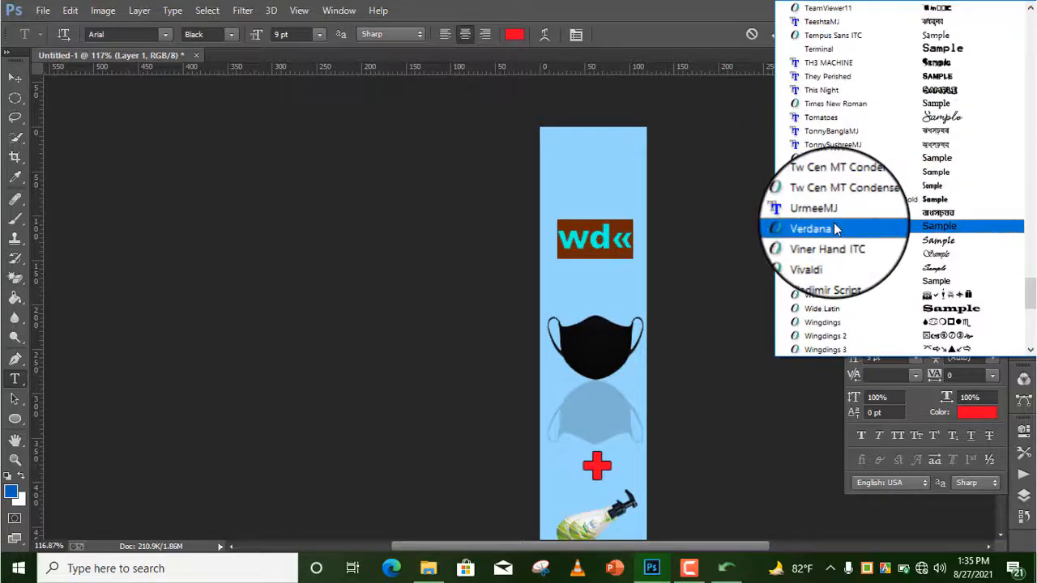
click(843, 131)
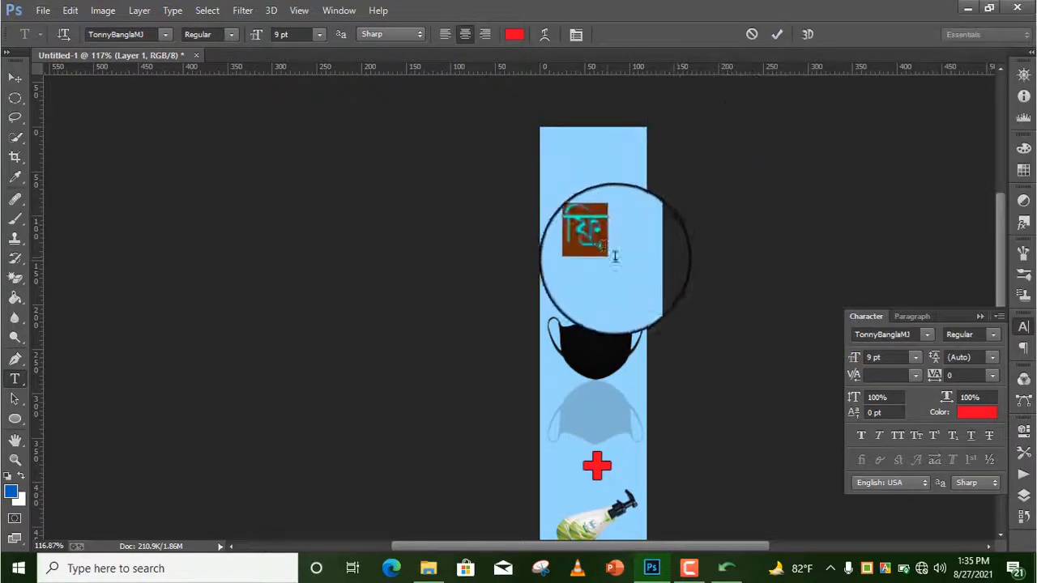
Widen the ফ্রি text to about 120% of its width, keep its height at 100%, and apply the transform
click(14, 77)
drag(614, 254, 638, 327)
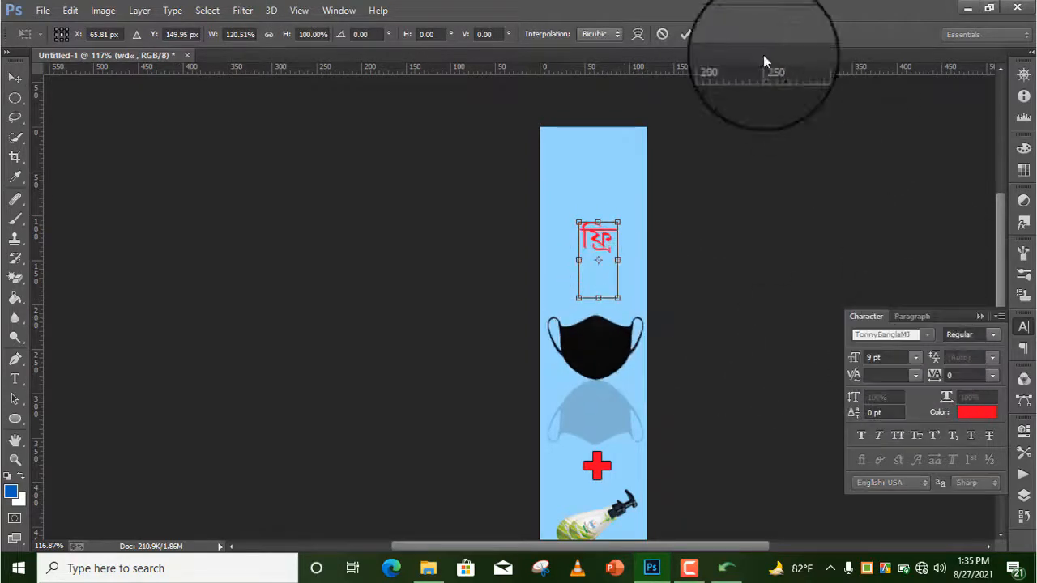
click(687, 34)
Change the font of the ফ্রি text to SutonnyMJ
click(927, 335)
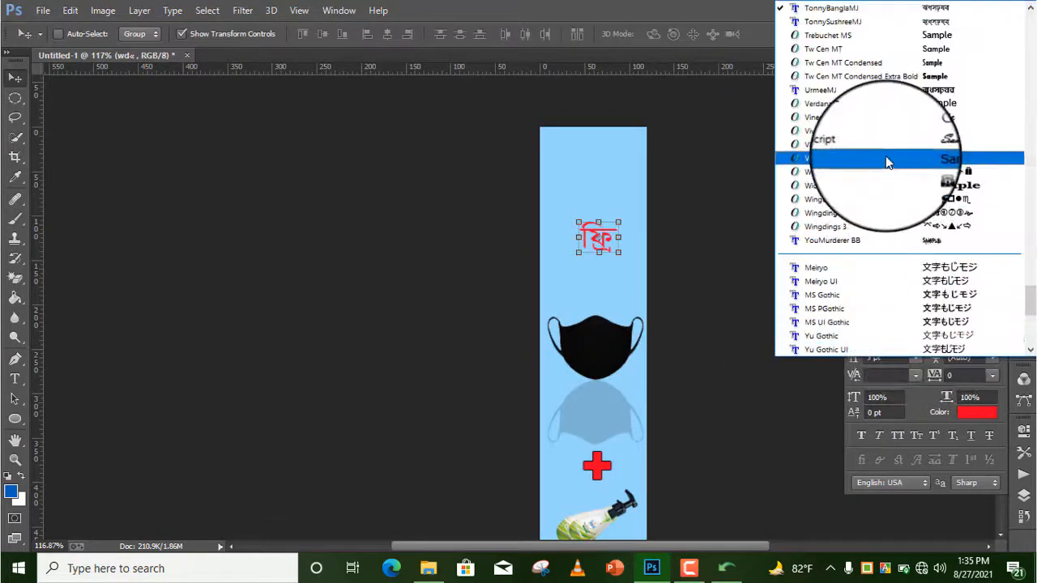
scroll(885, 155, up, 10)
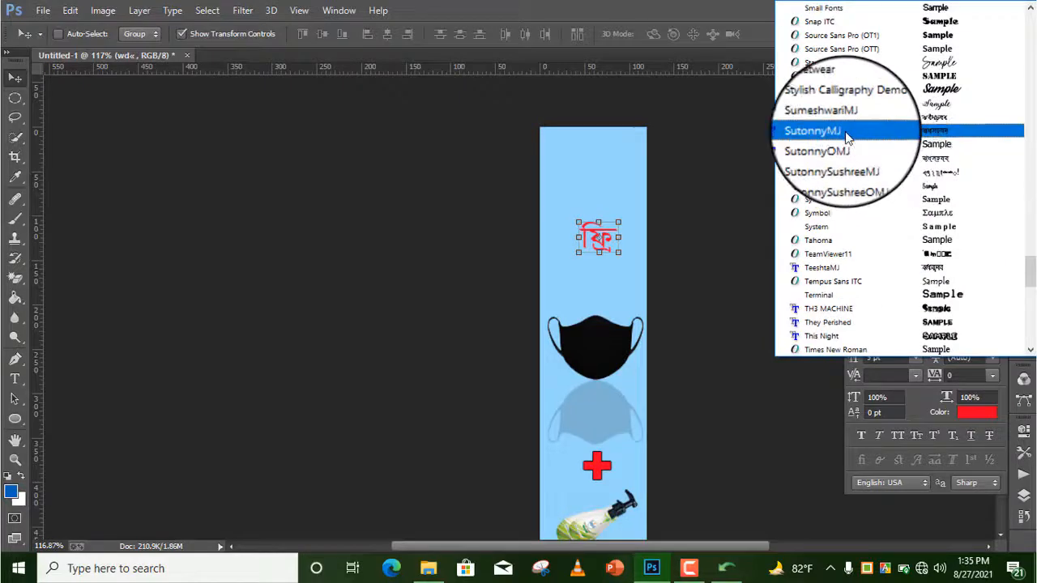
click(861, 131)
Scale the ফ্রি text to about 120% width and 167% height, centre it just above the mask, and apply the transform
mouse_move(613, 253)
mouse_down()
mouse_move(592, 272)
mouse_move(606, 272)
mouse_up()
drag(610, 315, 639, 402)
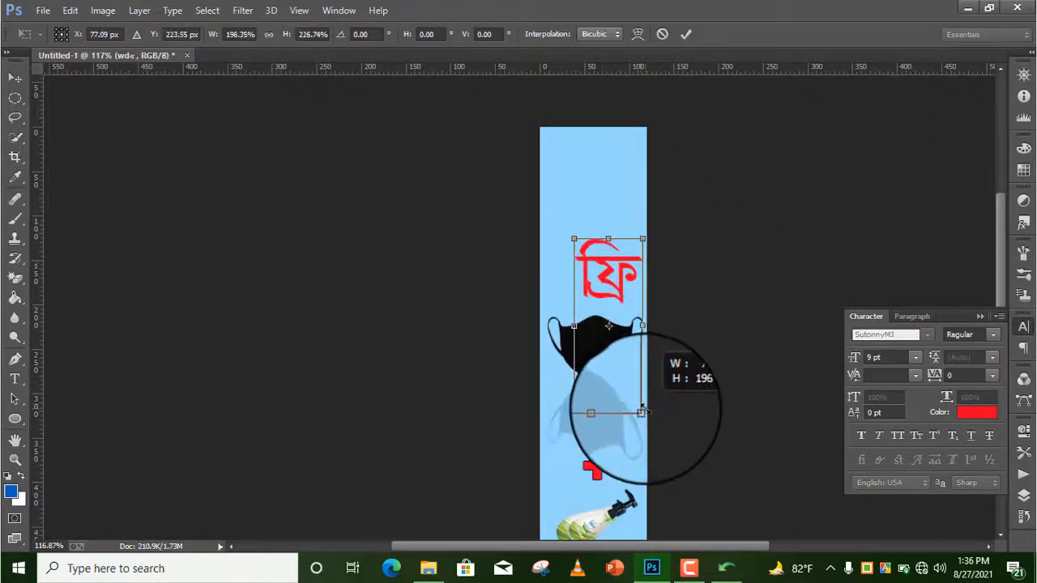
drag(611, 287, 598, 275)
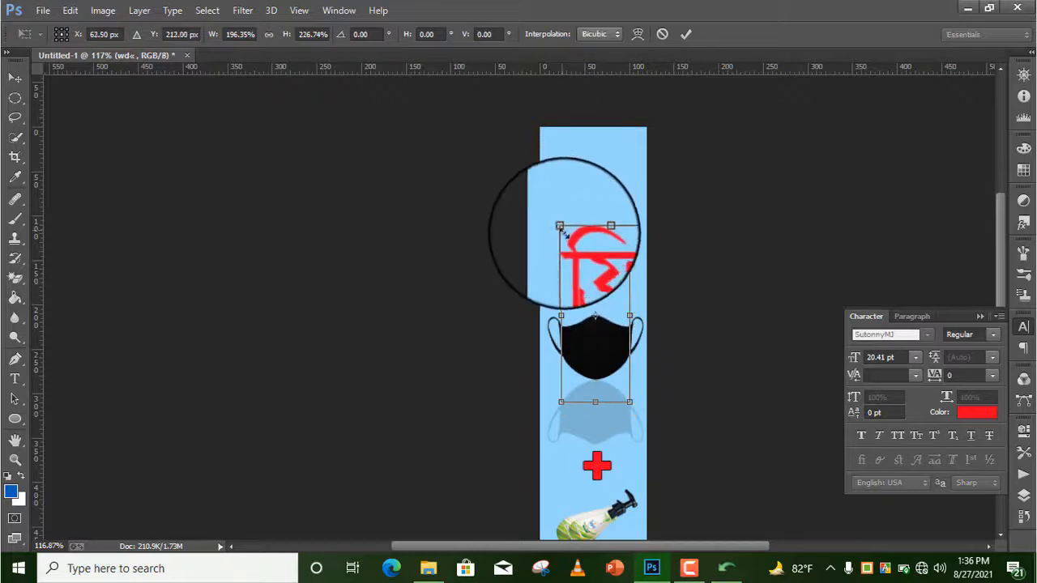
drag(562, 229, 569, 246)
drag(598, 285, 564, 239)
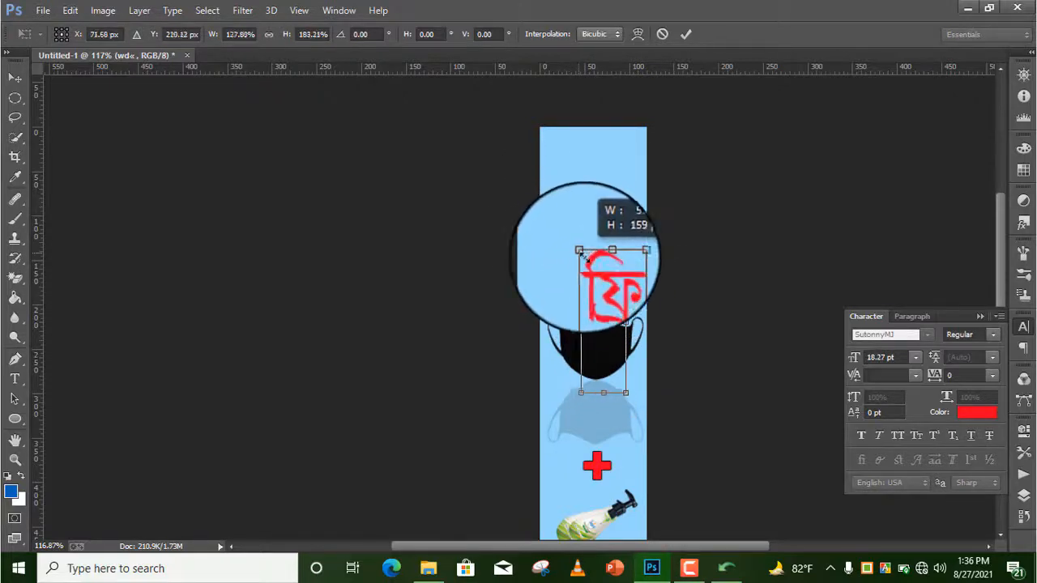
drag(609, 302, 594, 279)
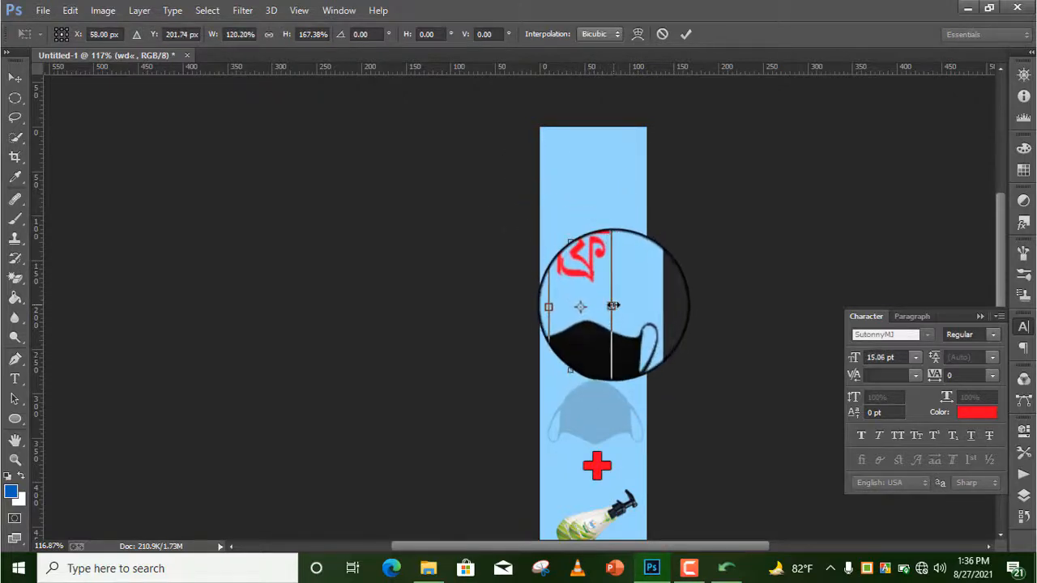
click(685, 34)
Change the ফ্রি text colour to golden yellow
click(978, 412)
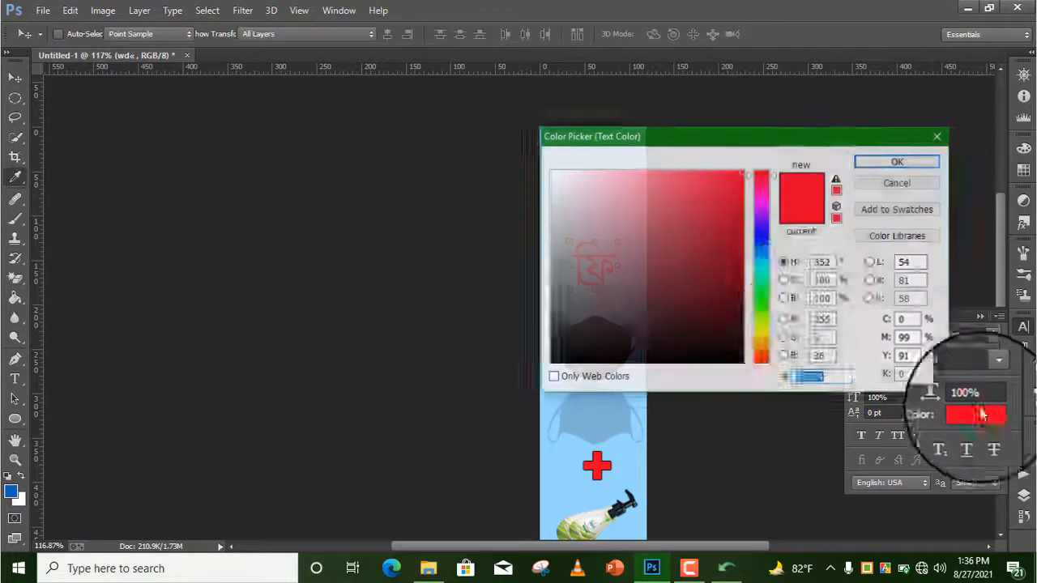
click(761, 335)
click(875, 161)
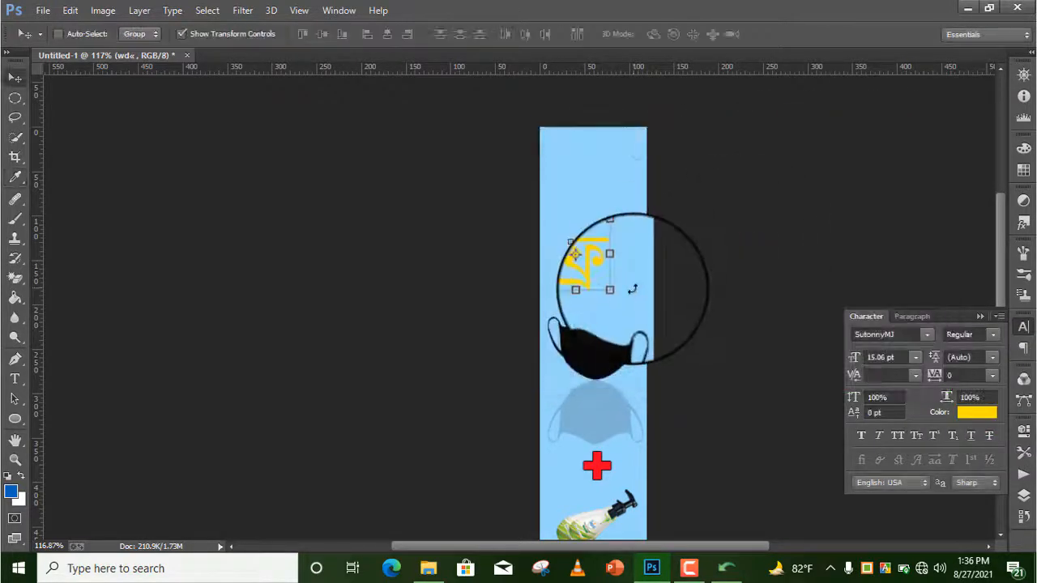
Add a thin black outside Stroke layer style to the ফ্রি text
click(1023, 494)
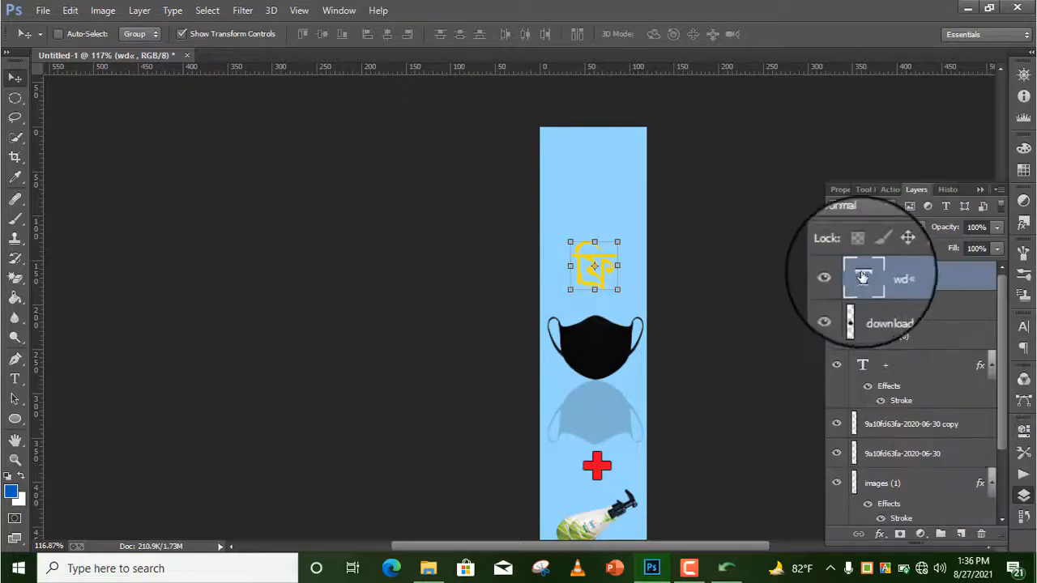
right_click(862, 275)
click(717, 204)
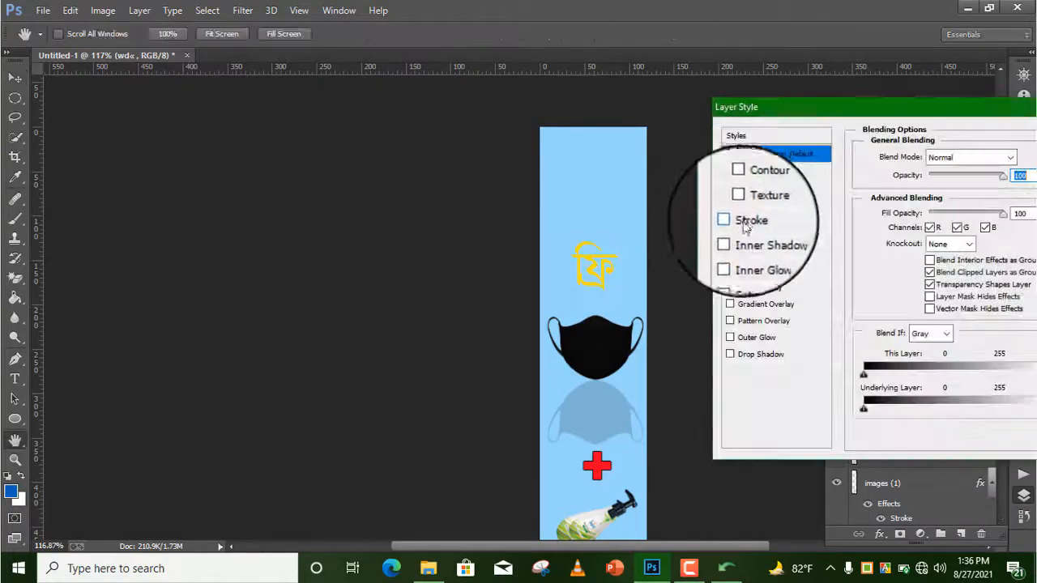
click(753, 222)
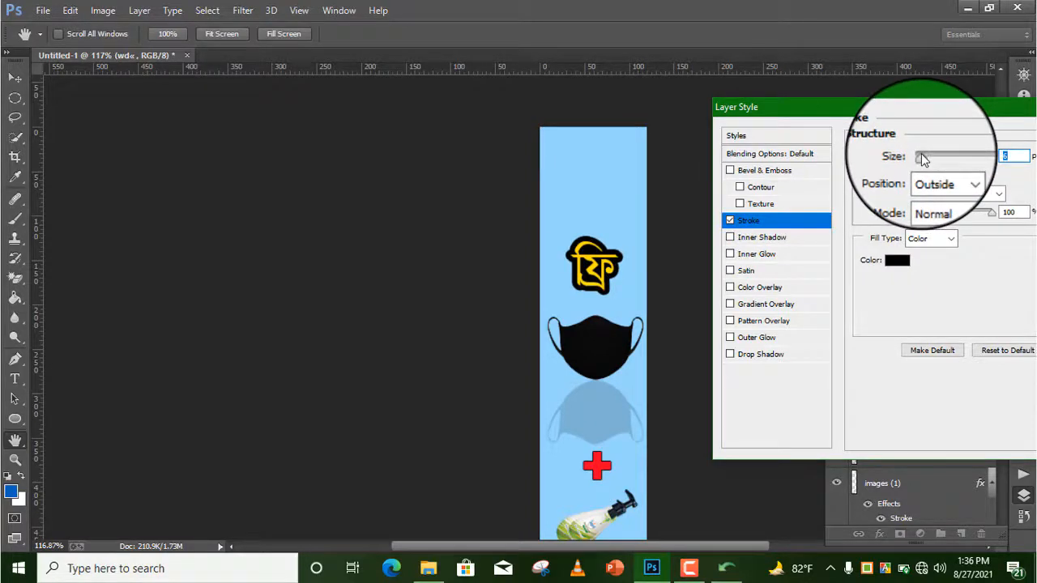
drag(940, 107, 266, 115)
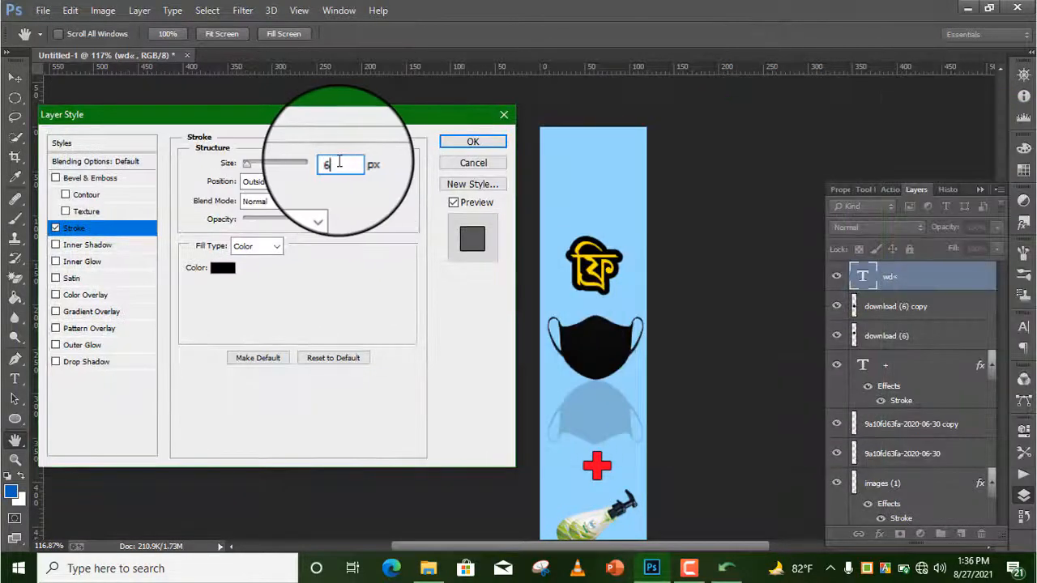
click(472, 142)
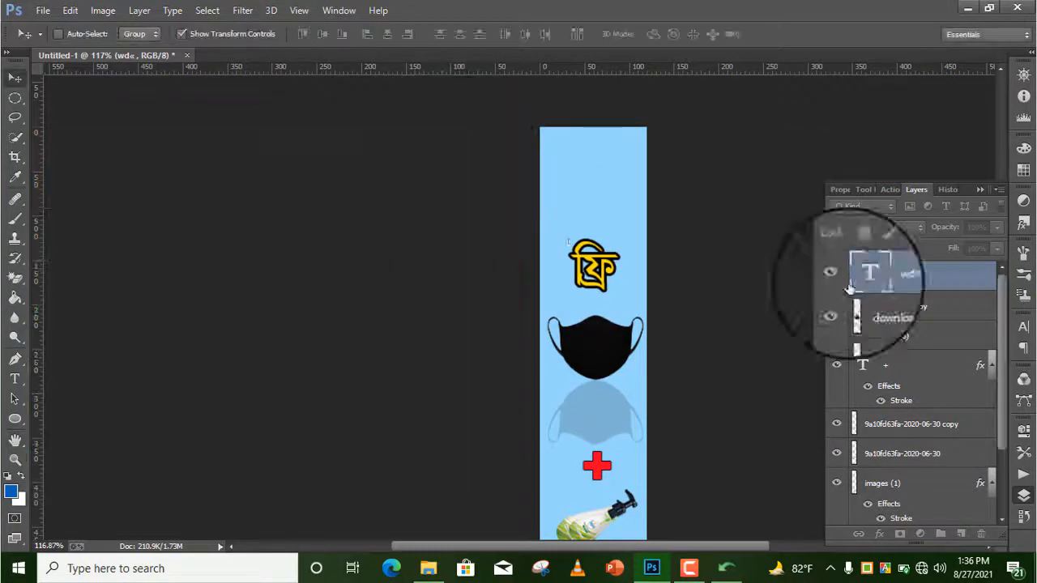
Add a new layer, then in Avro's converter convert the two lines এখন মাস্কের সাথে and সেপনিল হ্যান্ডসেনিটাইজার to Bijoy encoding and copy the result
click(961, 535)
click(726, 568)
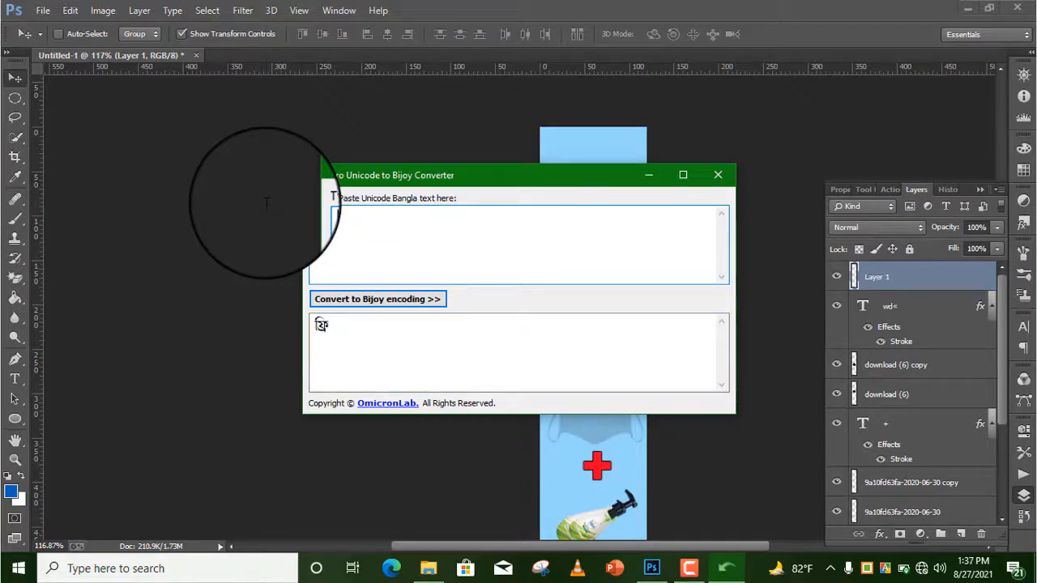
text(সাক্কেরে)
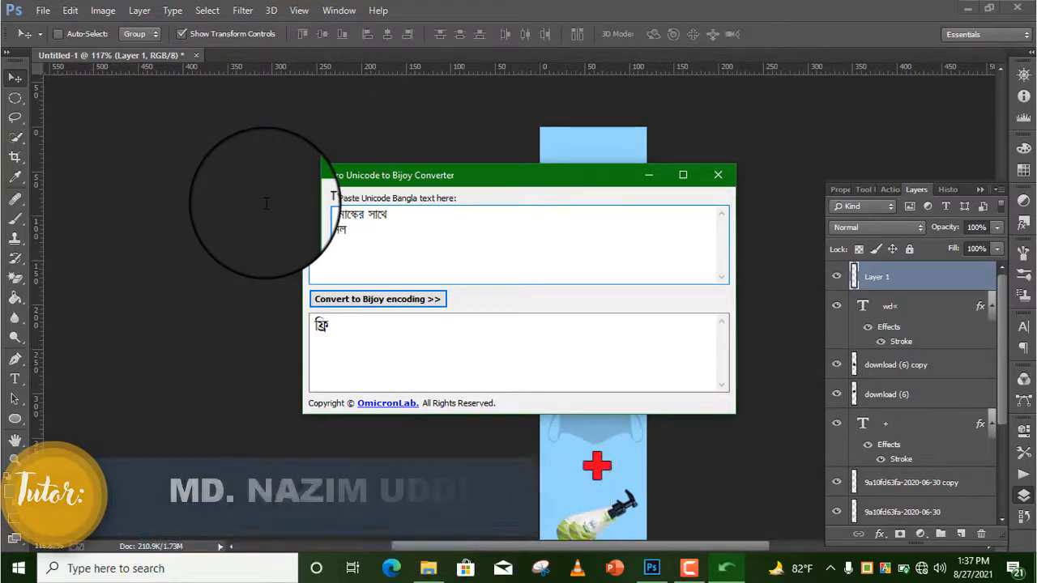
text(হ্যান্ডসেনিটাইজার)
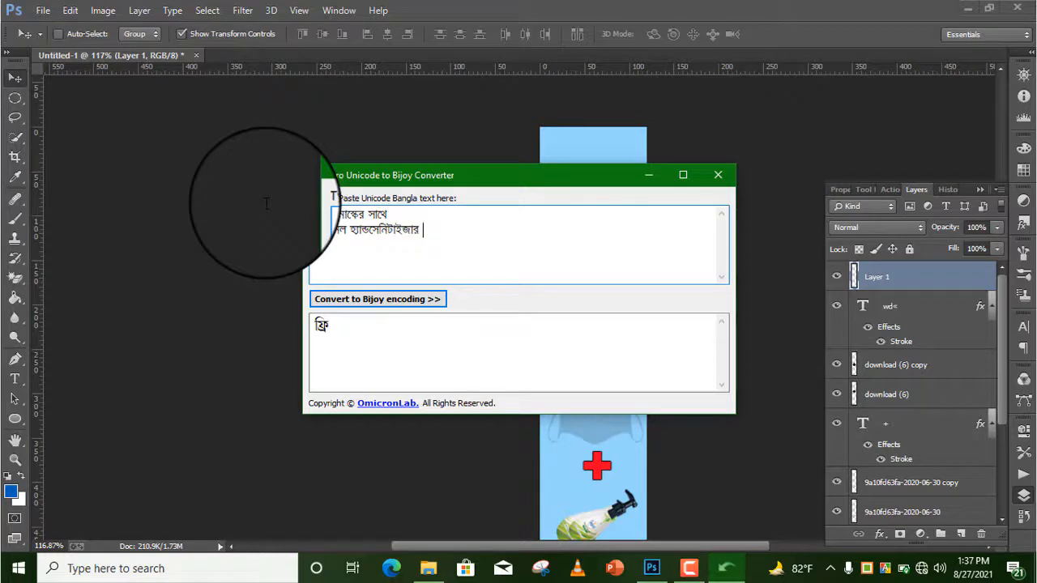
click(359, 298)
drag(459, 356, 282, 320)
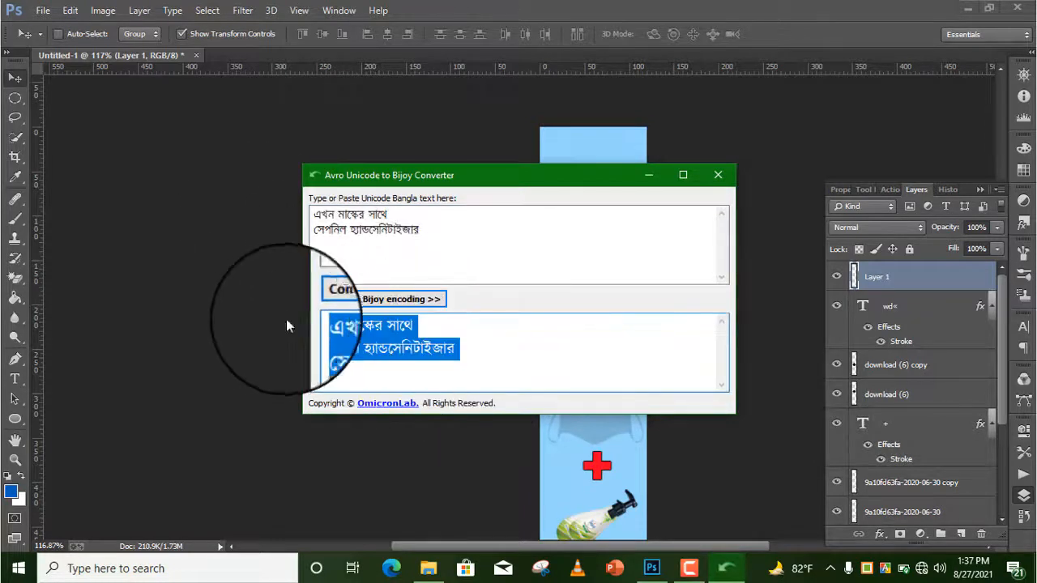
Return to Photoshop and paste the converted two-line text into the empty area above ফ্রি
click(648, 175)
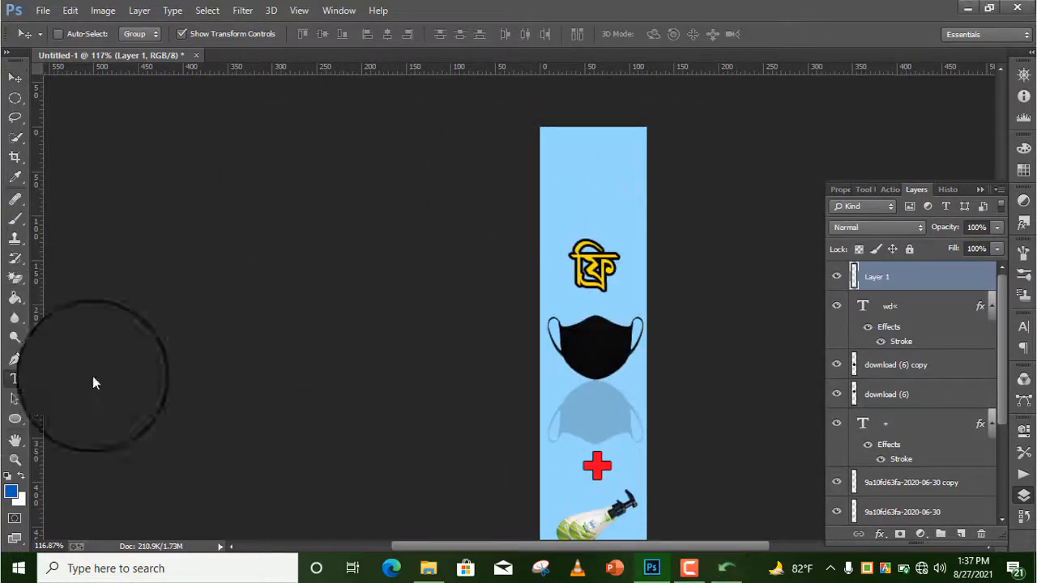
click(569, 179)
click(70, 12)
click(169, 125)
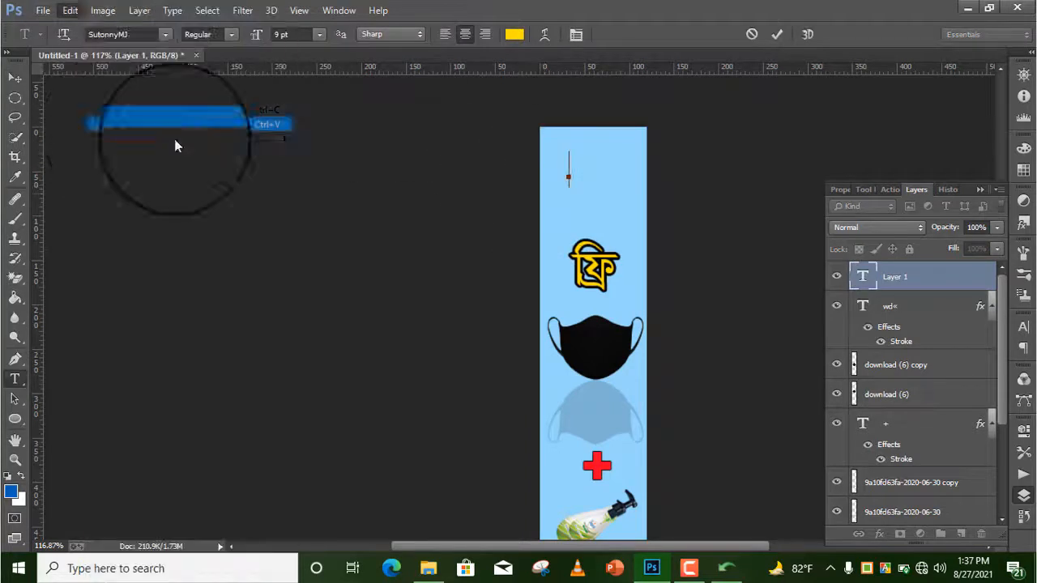
Shrink the two-line text to about 37% width and 59% height so it fits within the banner above ফ্রি
click(15, 77)
drag(644, 176, 689, 170)
drag(516, 152, 614, 168)
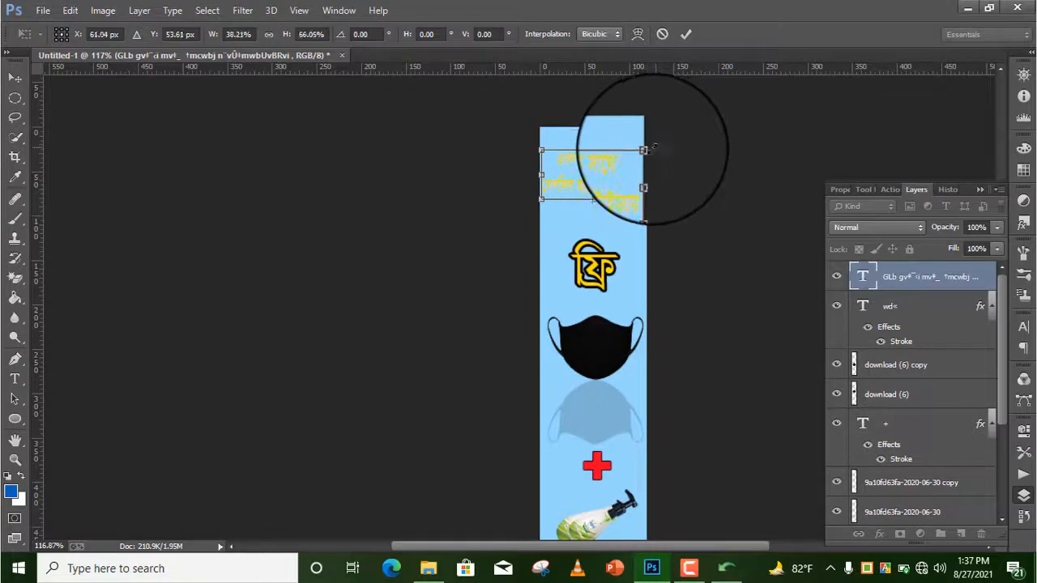
drag(653, 149, 628, 189)
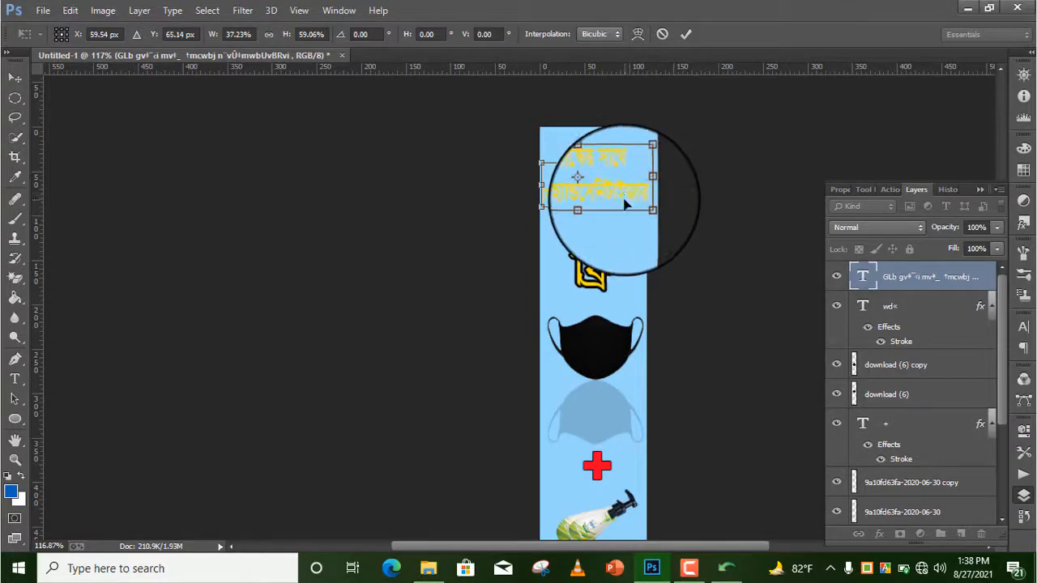
Break the second line after সেপনিল, then enlarge the three-line text to about 140% width and 133% height above ফ্রি
key(t)
click(478, 221)
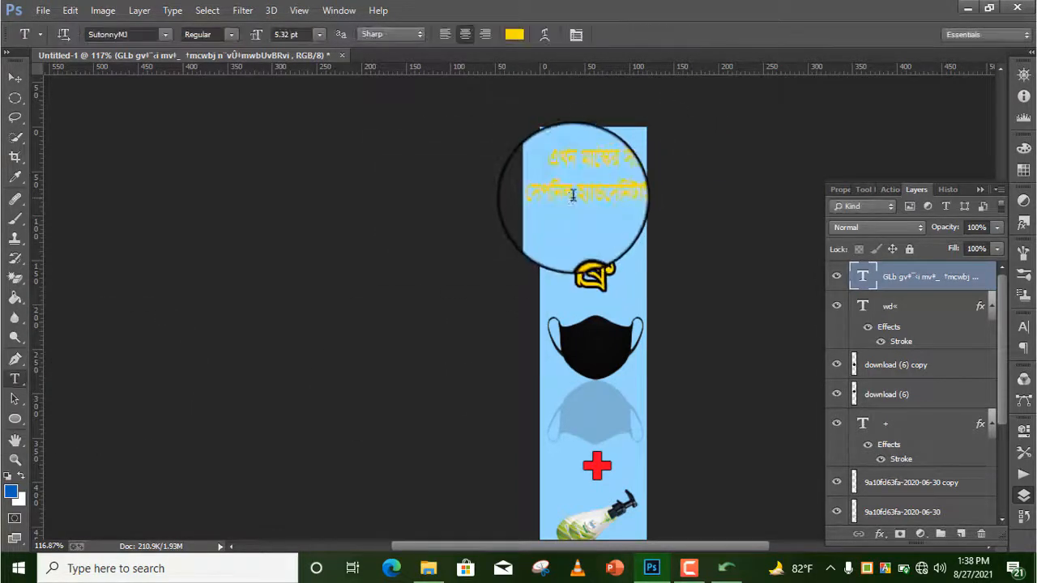
click(14, 77)
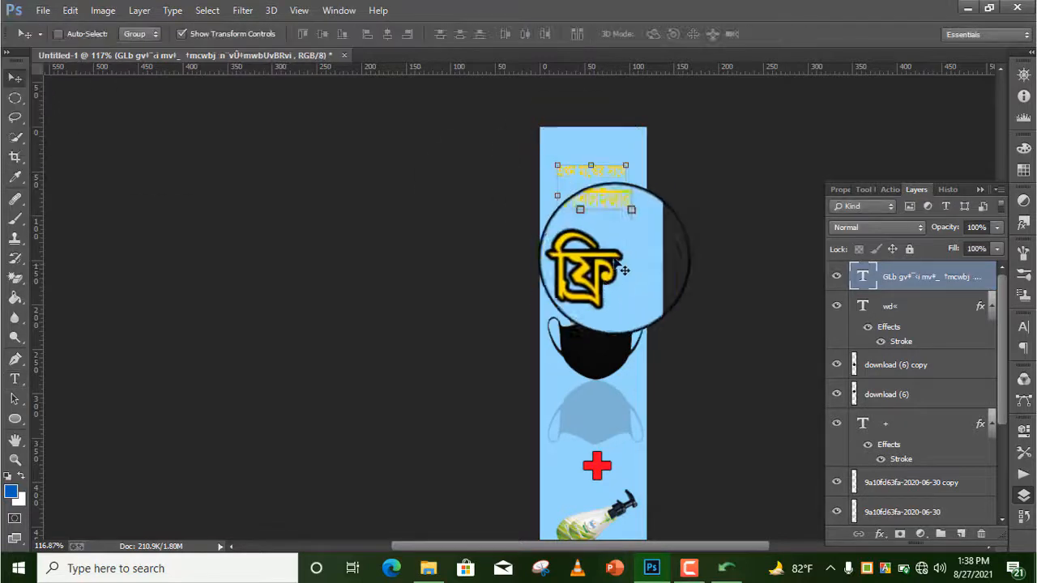
drag(626, 227, 656, 254)
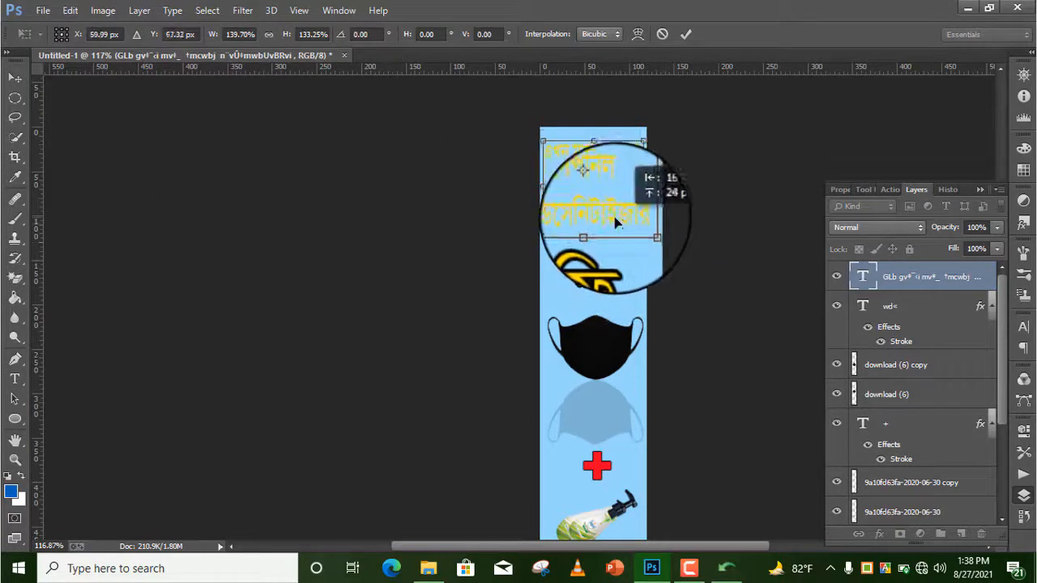
click(686, 35)
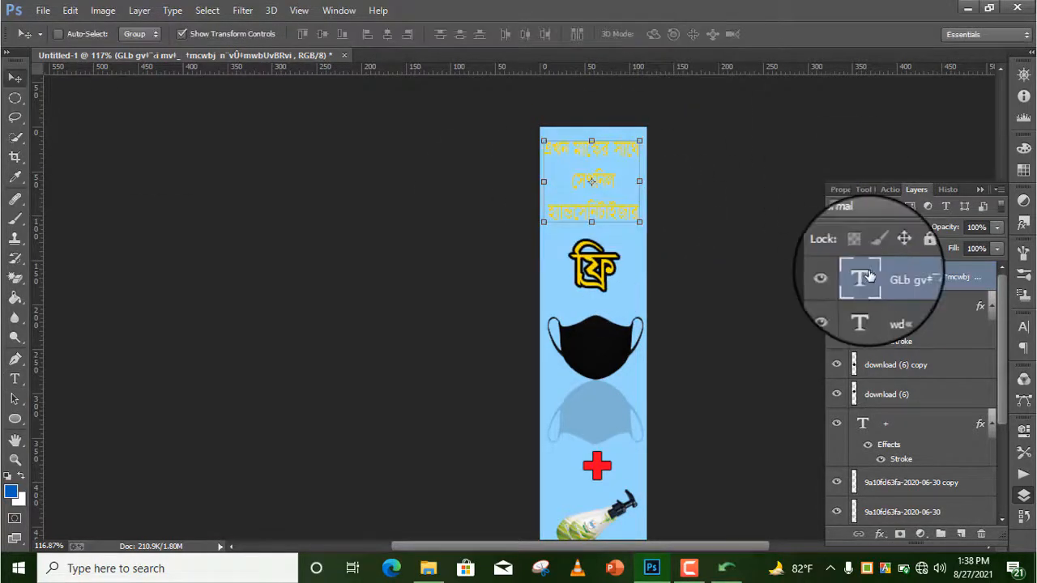
Try black, white and bright blue as the text color of the three-line Bangla headline
click(1024, 327)
click(964, 412)
text(000000)
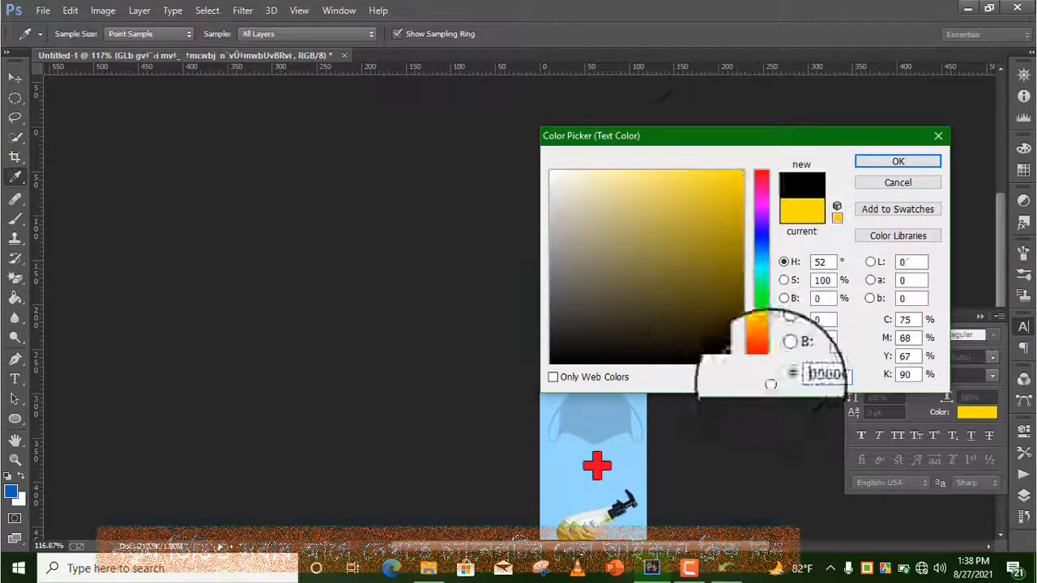
drag(721, 135, 880, 151)
click(708, 187)
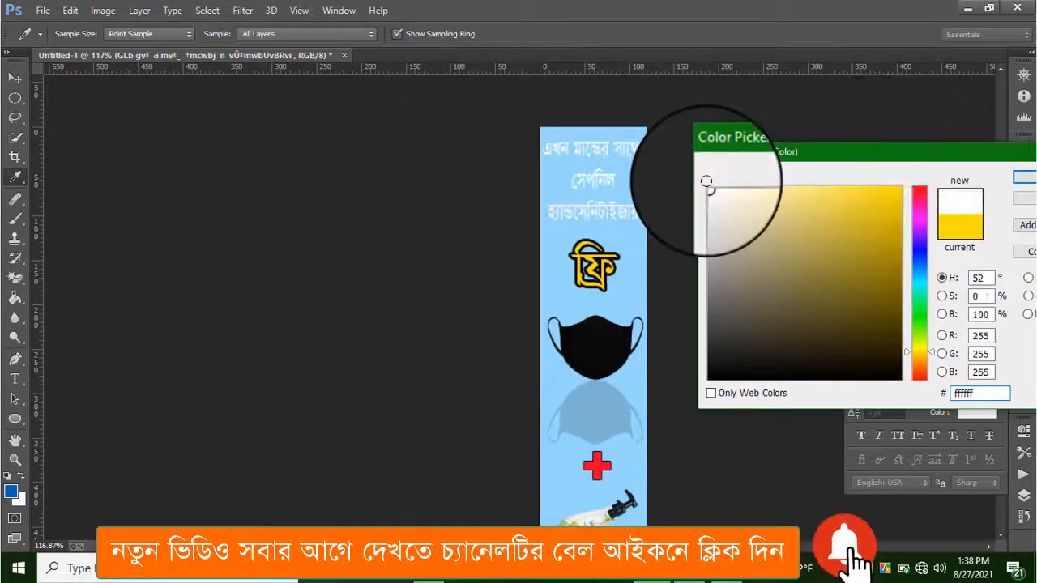
click(919, 257)
click(903, 191)
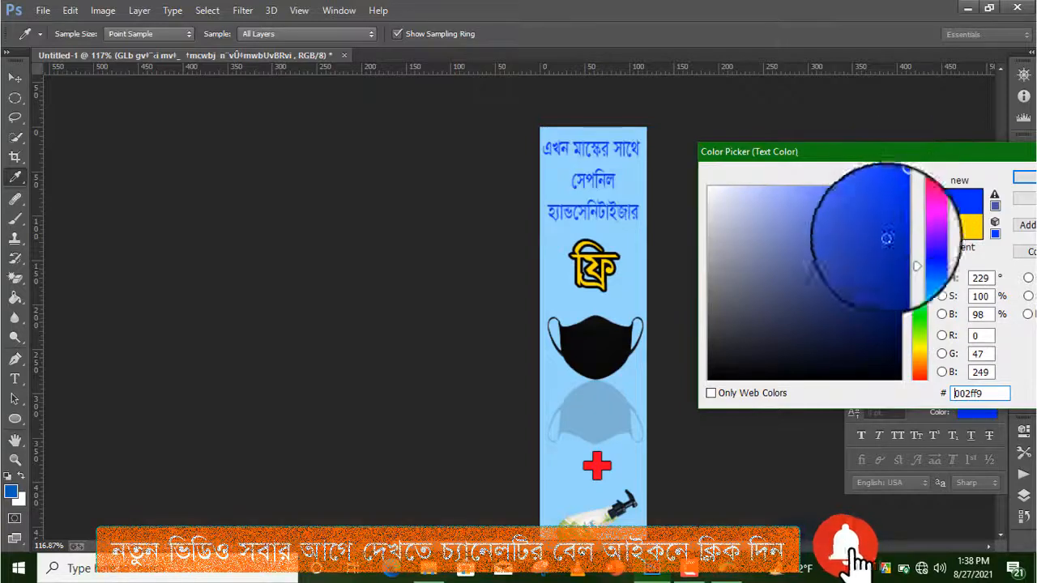
Set the three-line headline's text color to dark magenta 830570
click(918, 273)
click(919, 238)
click(920, 205)
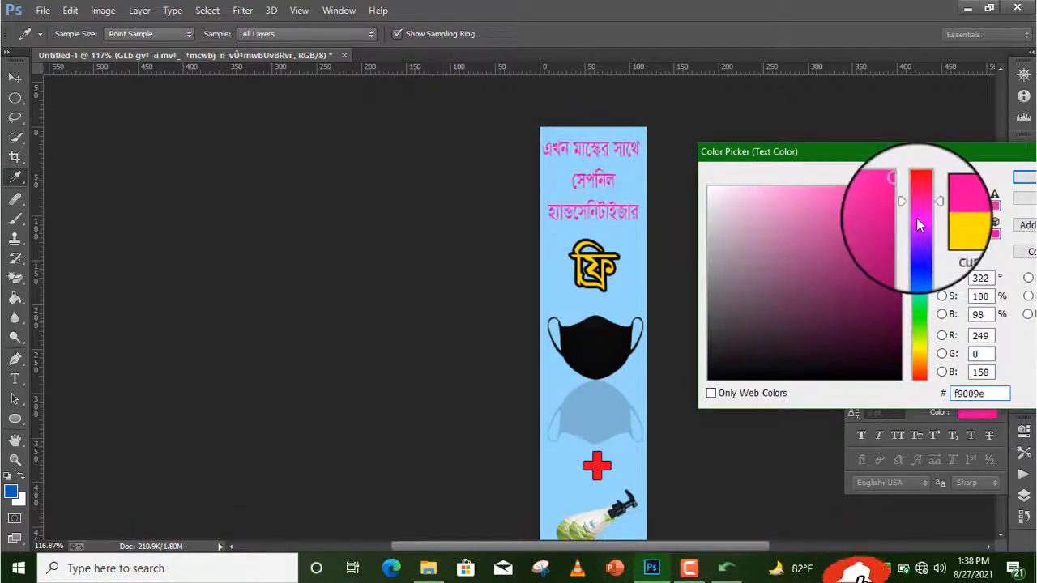
click(891, 245)
click(901, 187)
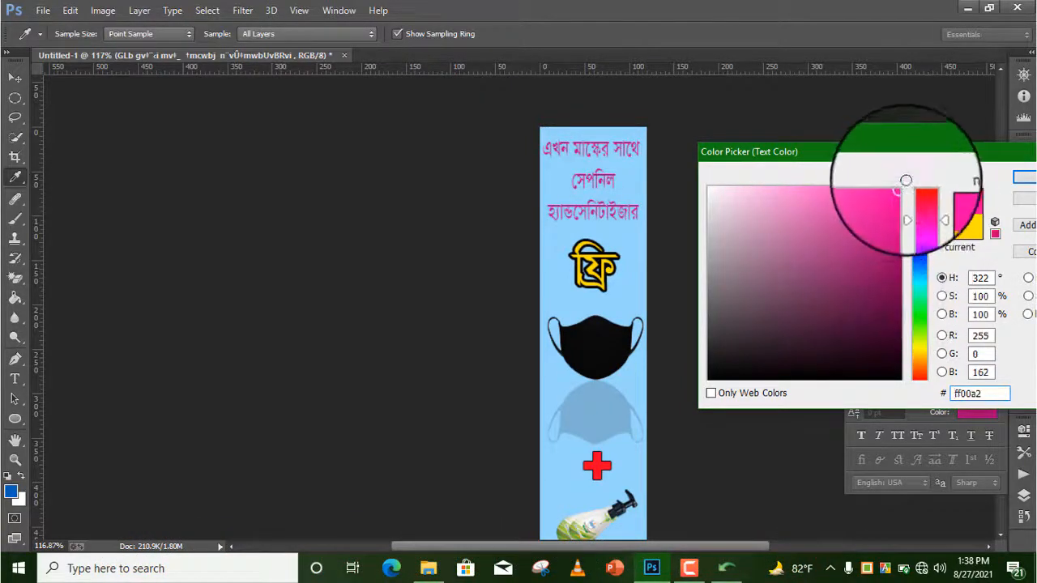
click(920, 213)
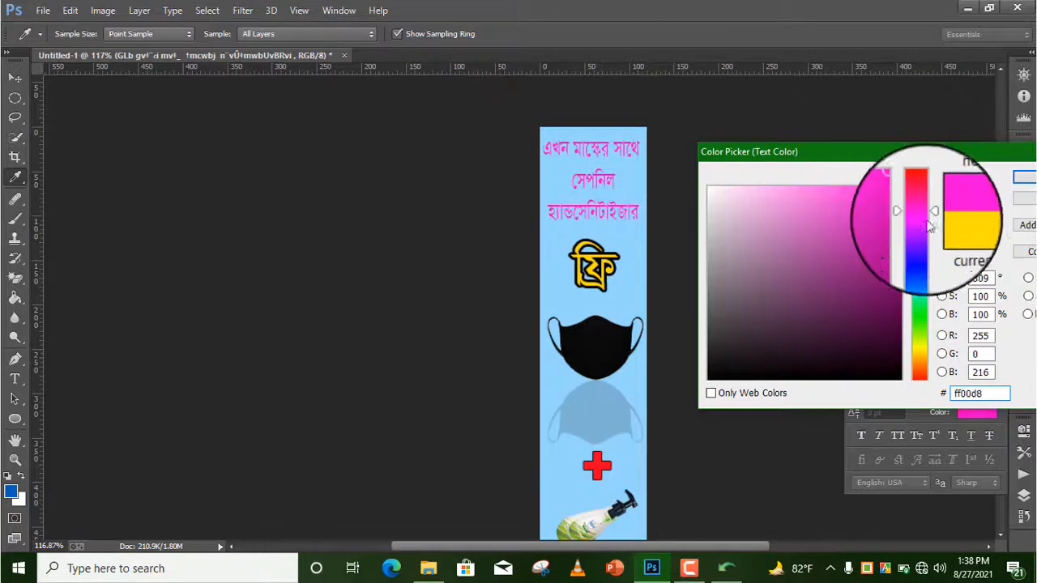
click(886, 227)
click(894, 281)
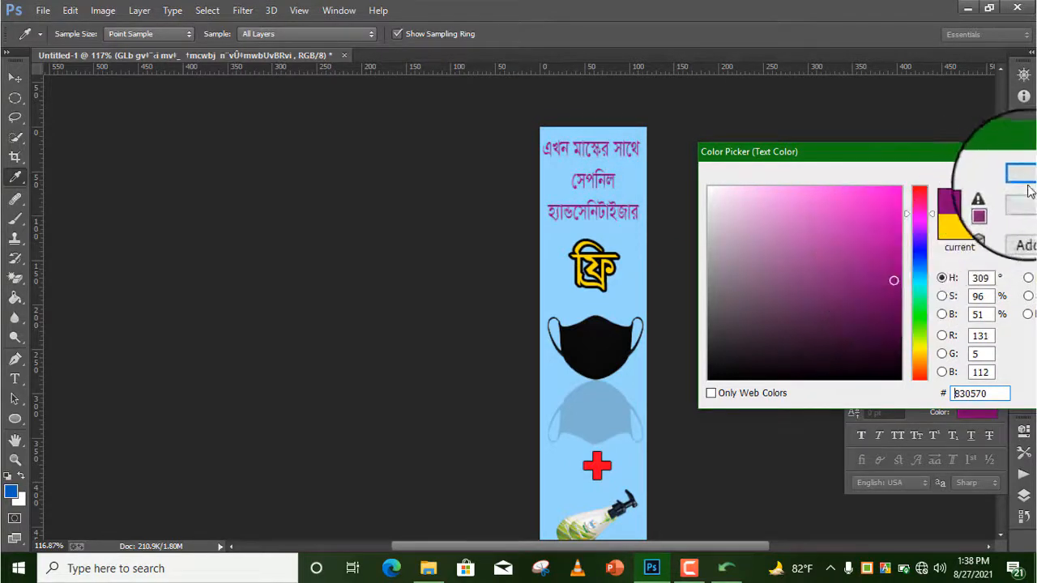
click(1028, 180)
Reduce the headline's height to about 86% at full width and duplicate its text layer
drag(593, 225, 592, 214)
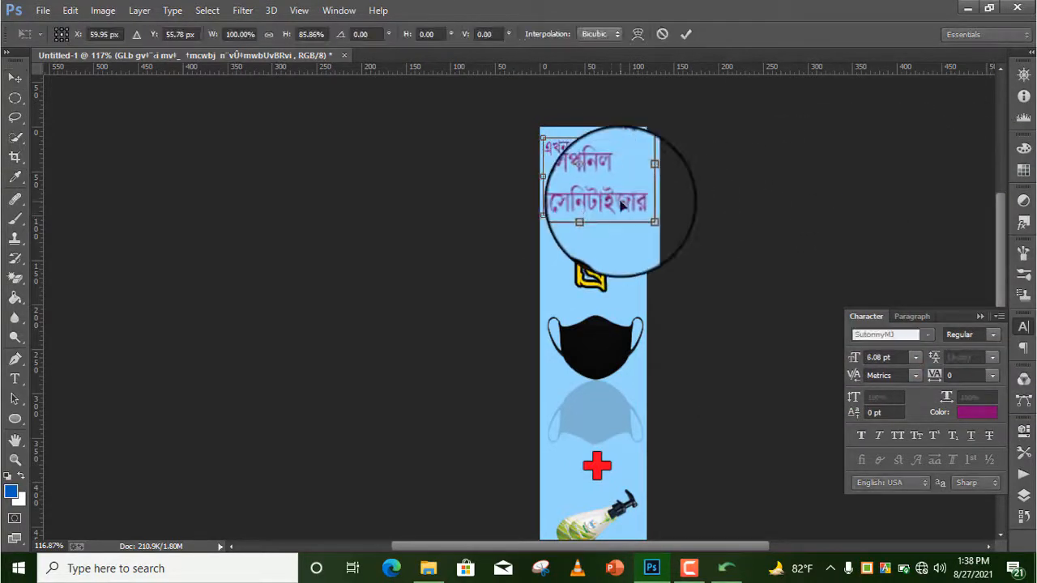
click(685, 33)
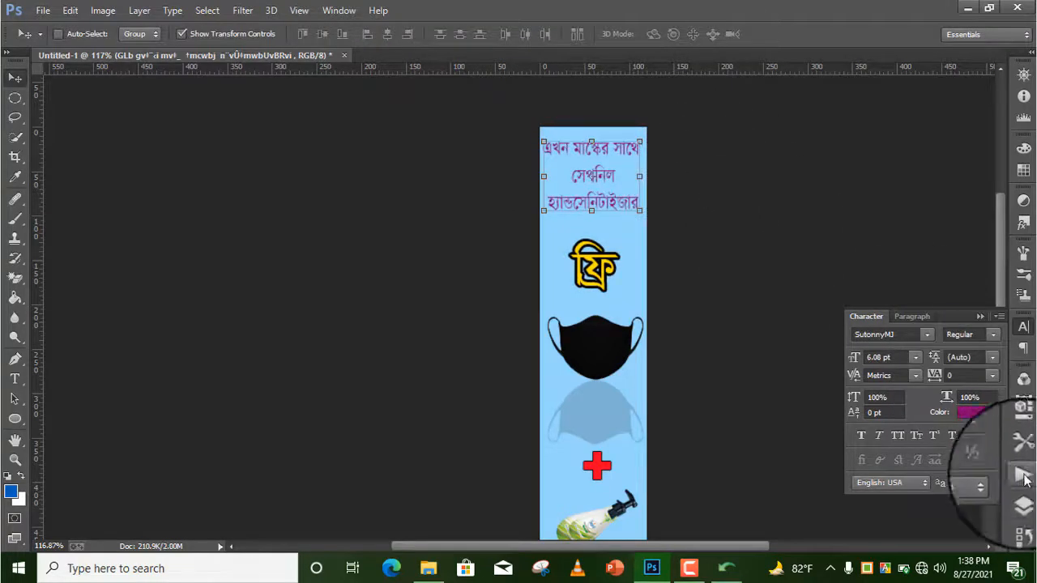
click(1023, 496)
right_click(891, 277)
click(587, 133)
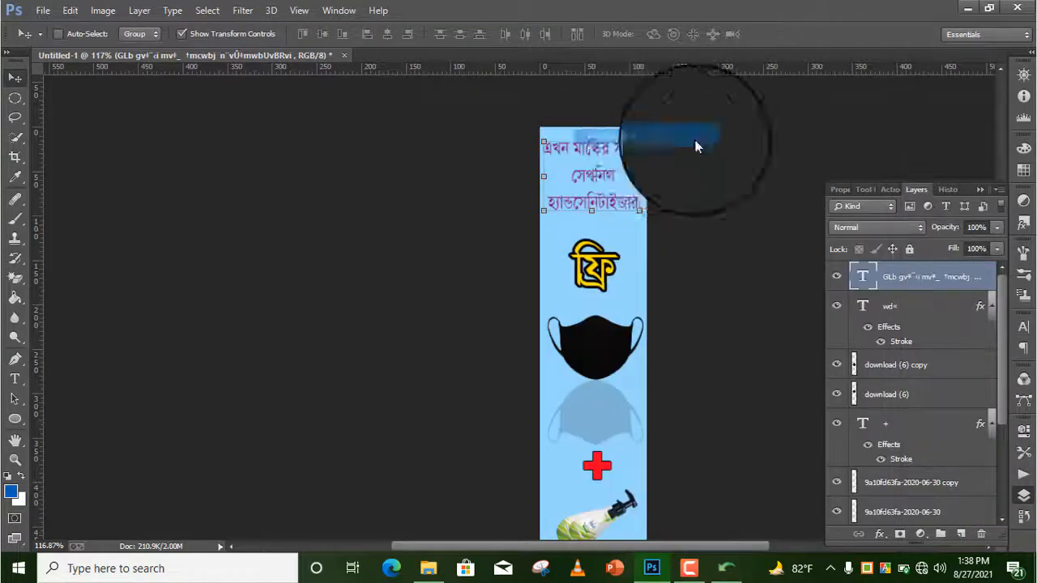
click(655, 171)
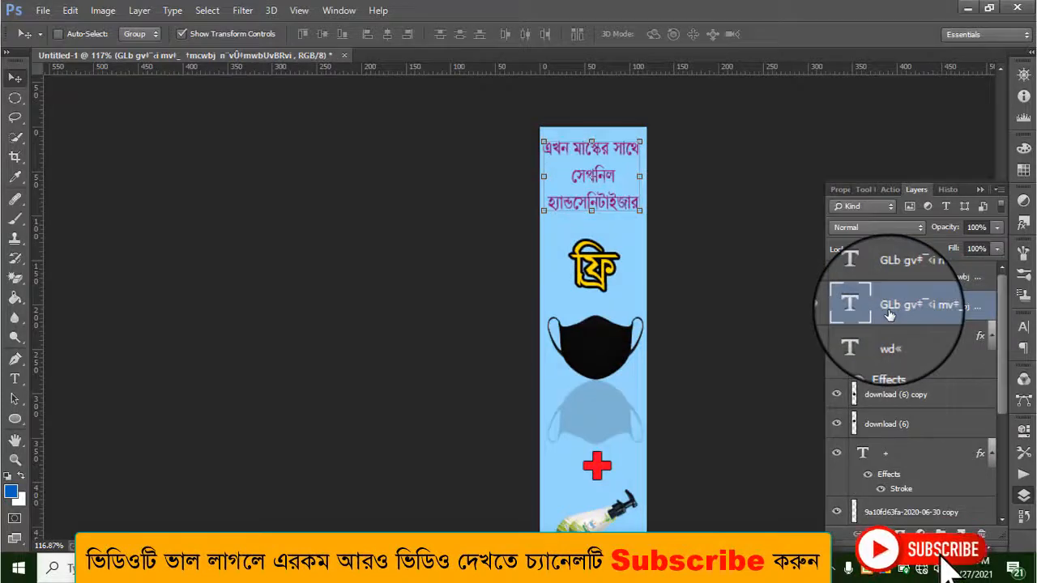
Set the text color of the lower headline copy to black
click(1023, 327)
click(976, 416)
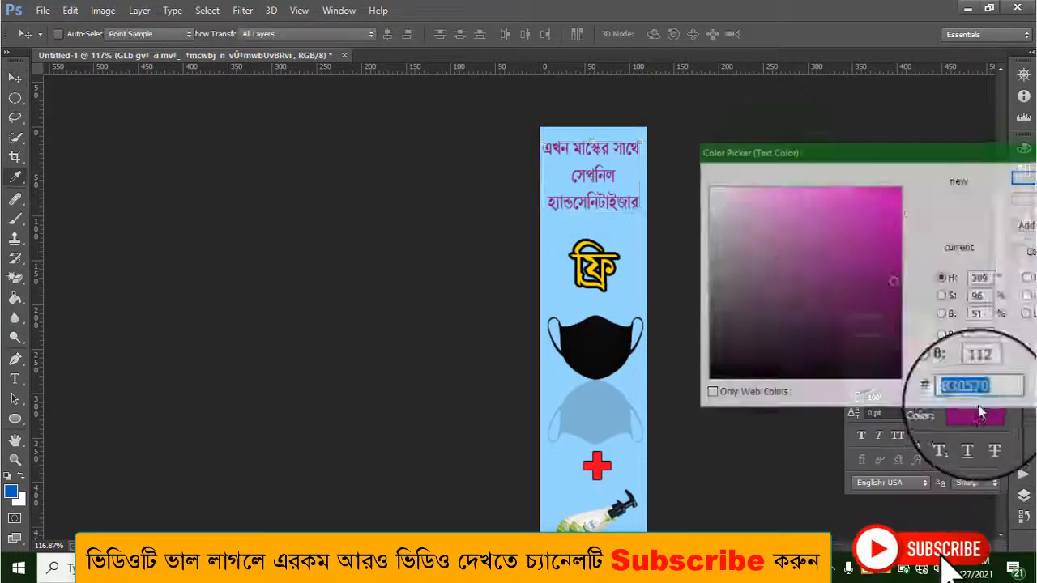
drag(841, 311, 908, 381)
click(924, 340)
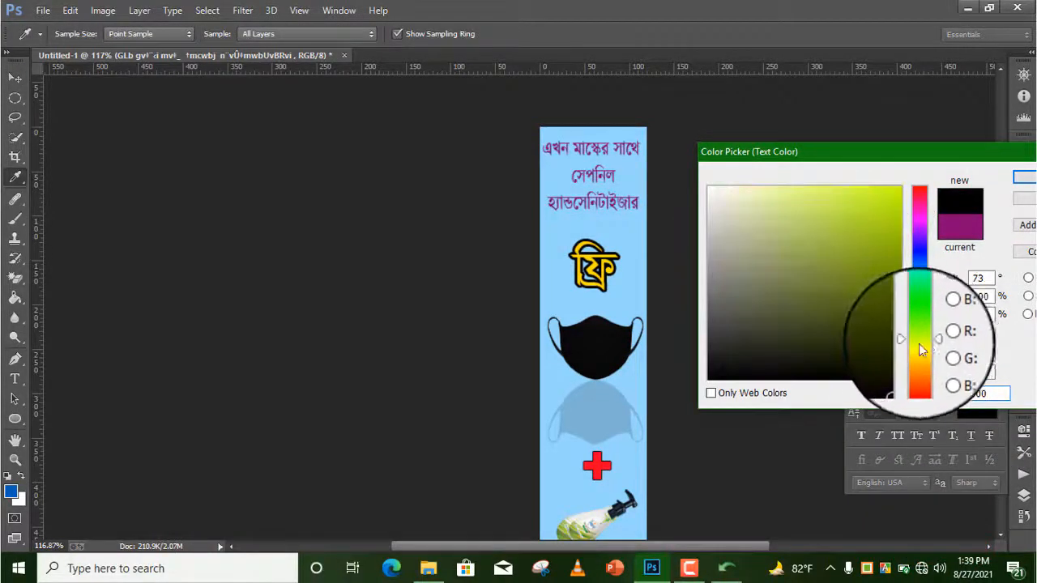
click(1024, 177)
key(v)
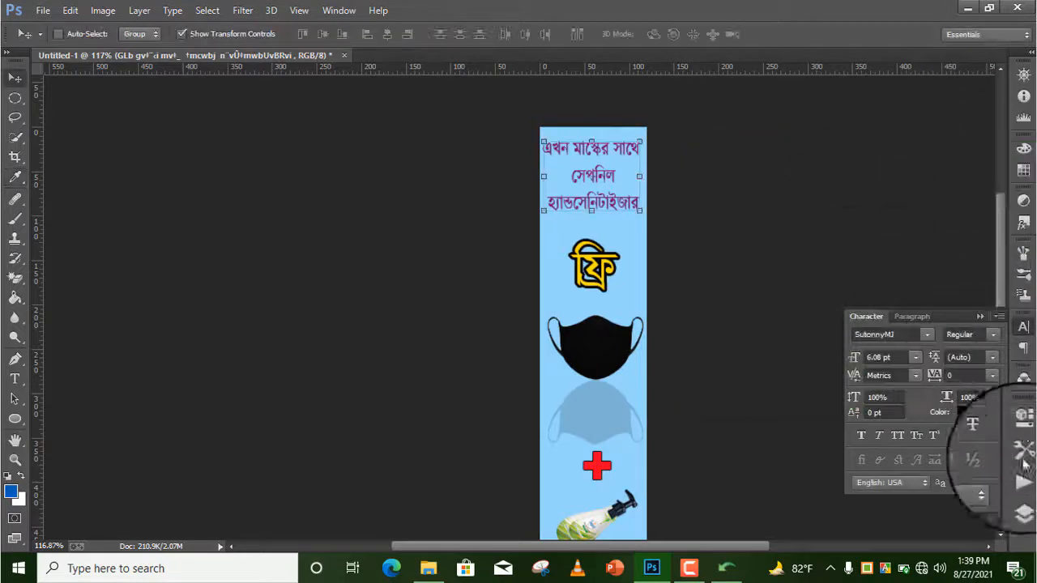
Nudge the lower headline copy slightly out from behind the top one as a shadow, toggling the top copy's visibility to check
click(1023, 495)
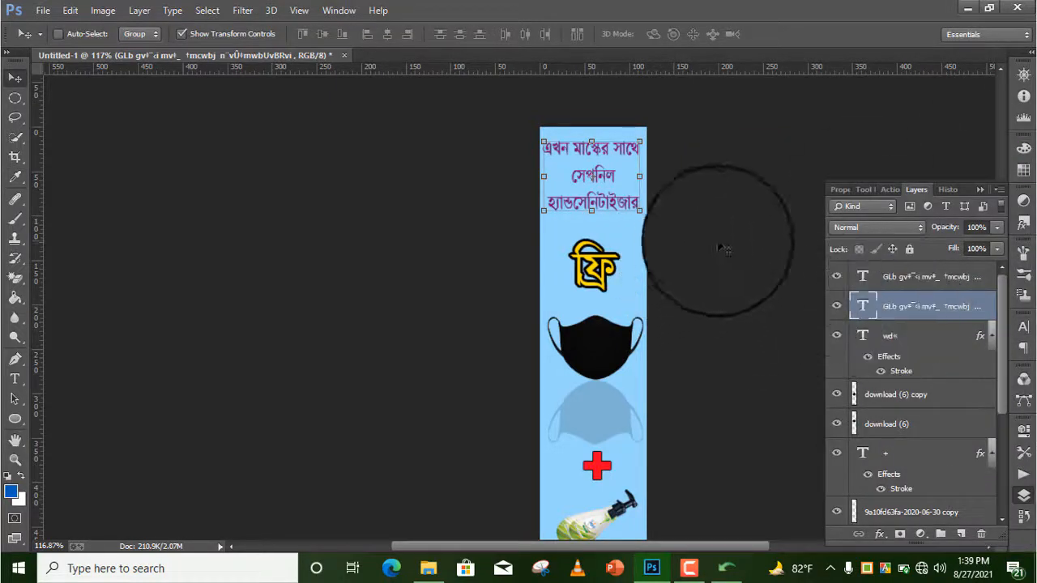
click(836, 277)
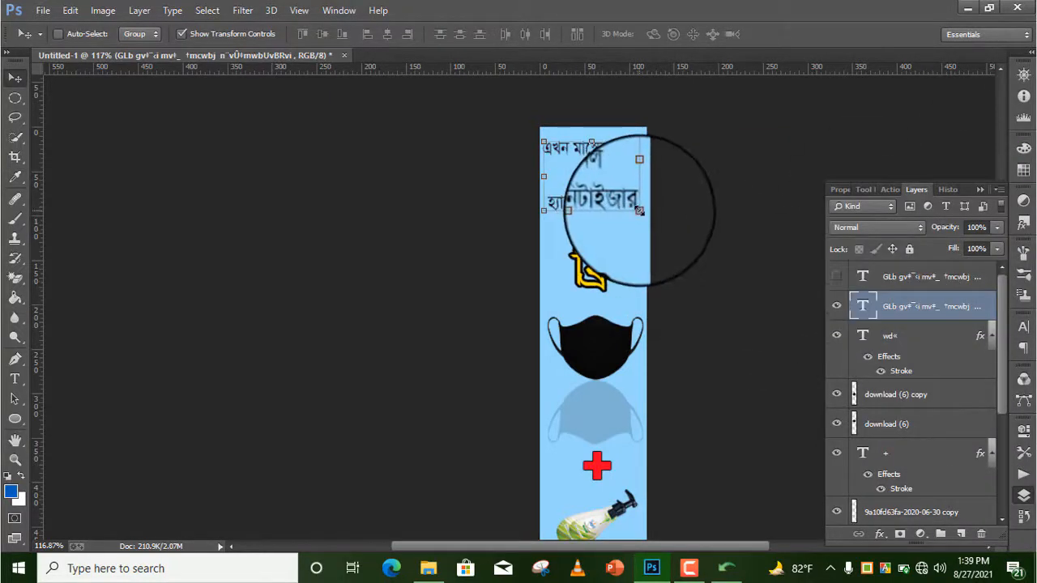
drag(636, 207, 634, 206)
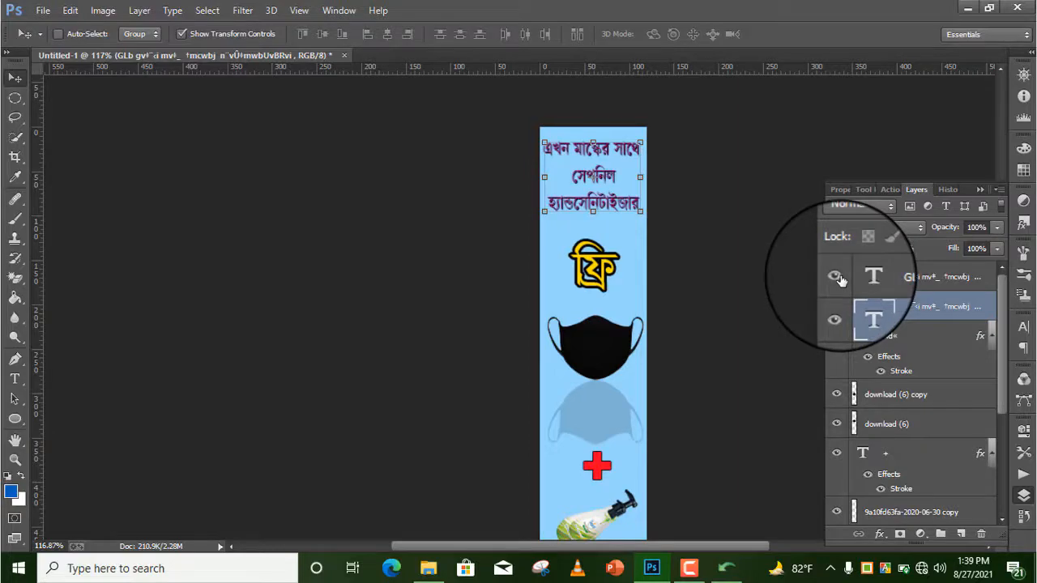
click(841, 281)
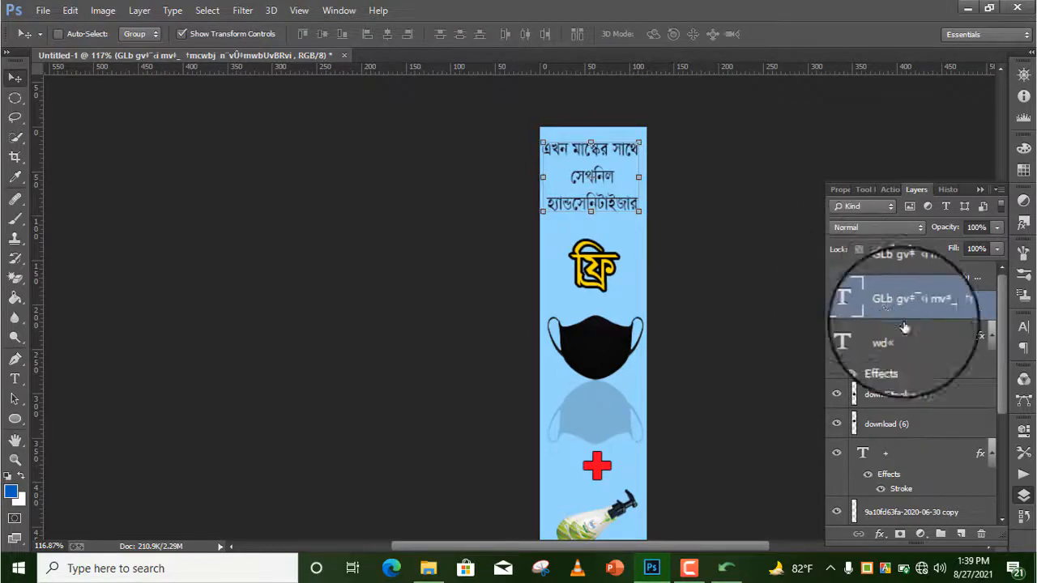
Set the lower headline copy's text color to white ffffff and compare it with the top copy shown and hidden
click(1023, 326)
click(975, 424)
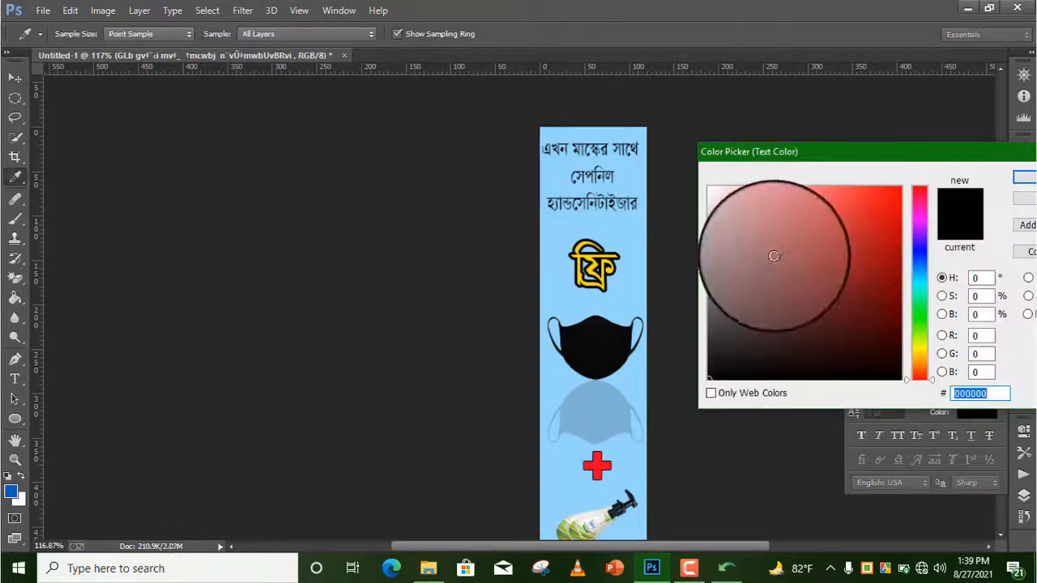
click(710, 187)
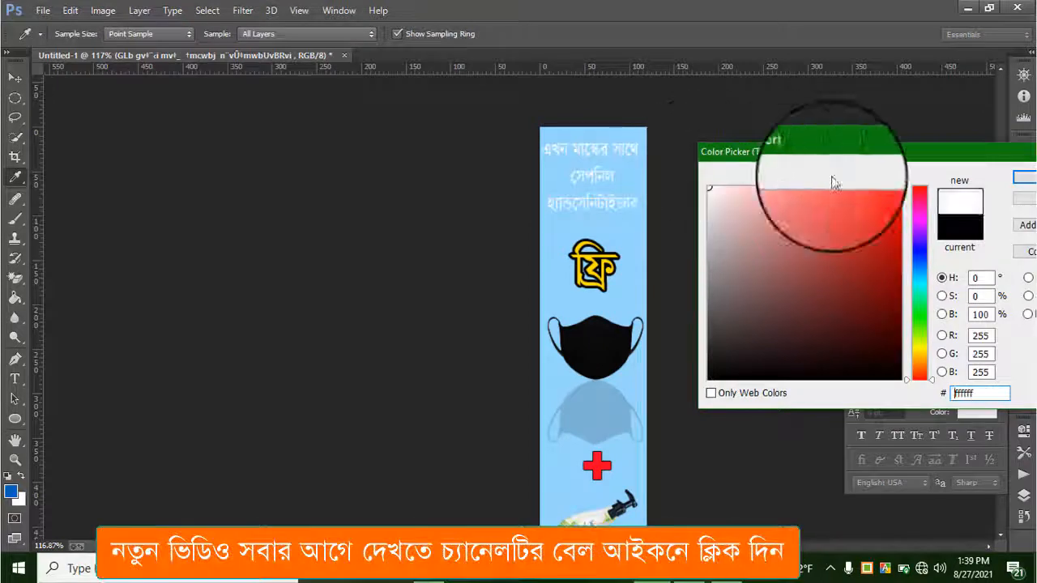
click(1027, 179)
click(1024, 495)
click(837, 278)
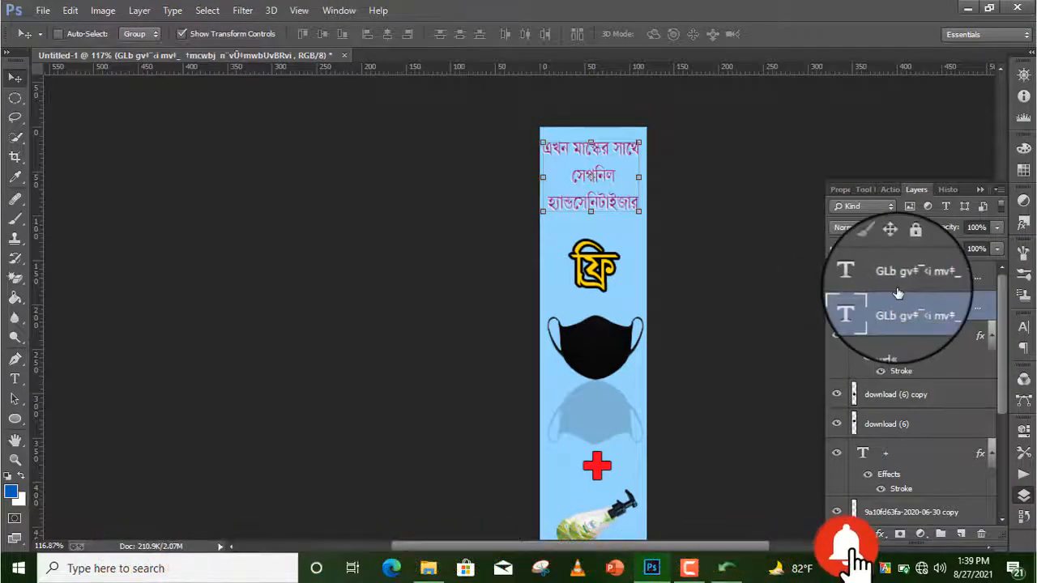
click(837, 278)
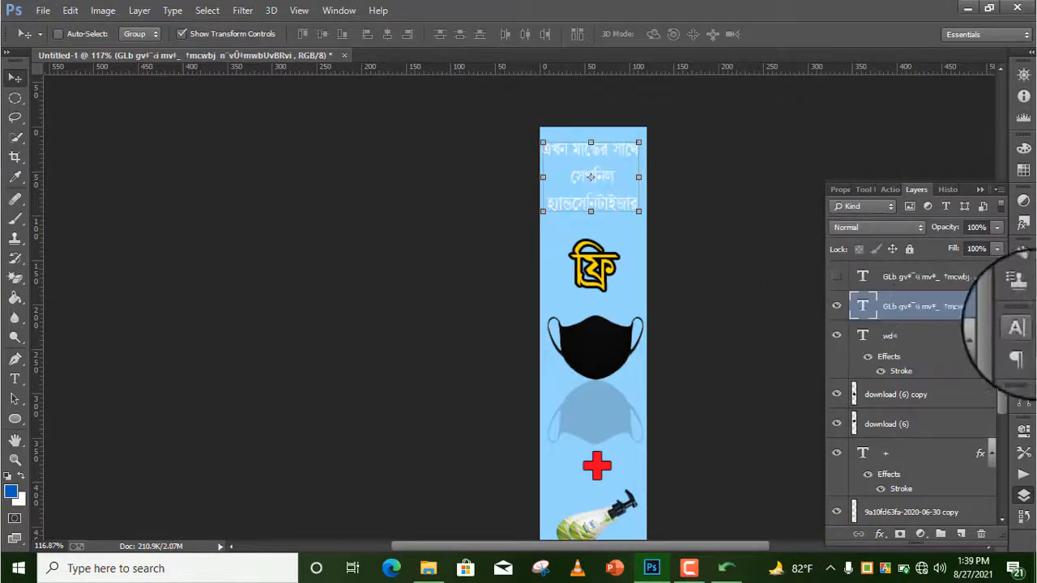
Set the lower headline copy's text color to a bright orange-red at hue 10°
click(1024, 327)
click(979, 414)
drag(919, 324, 918, 350)
drag(890, 274, 906, 178)
drag(920, 352, 916, 374)
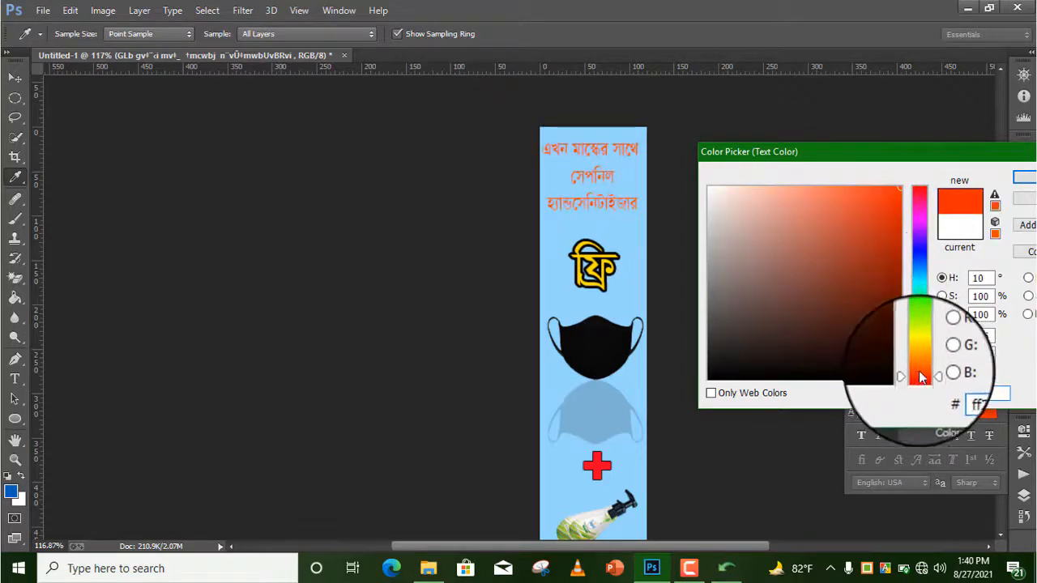
click(1023, 176)
click(1024, 494)
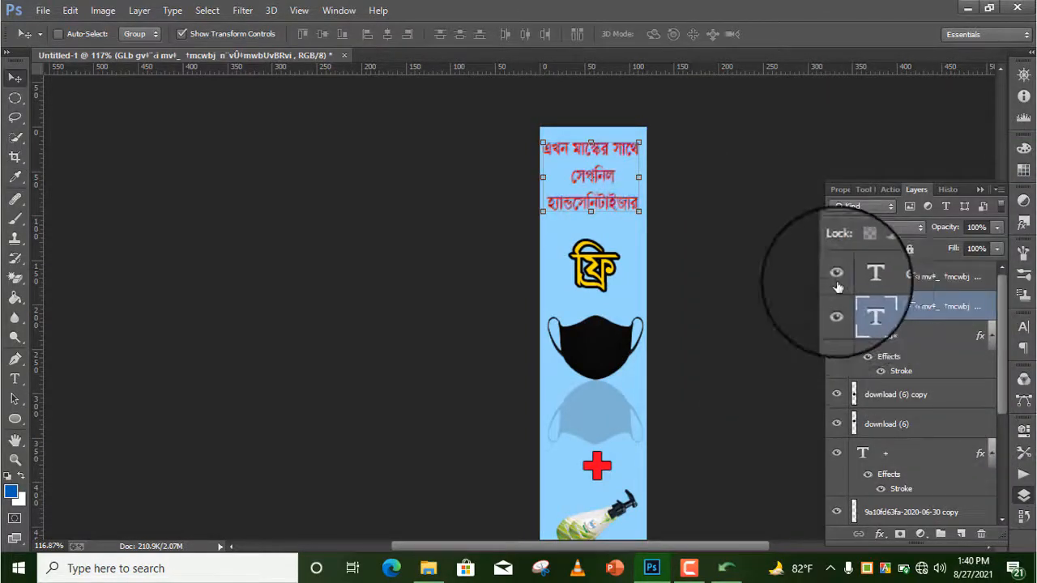
Set the top headline copy's text color to black and shift the lower copy slightly behind it
click(873, 275)
click(1023, 327)
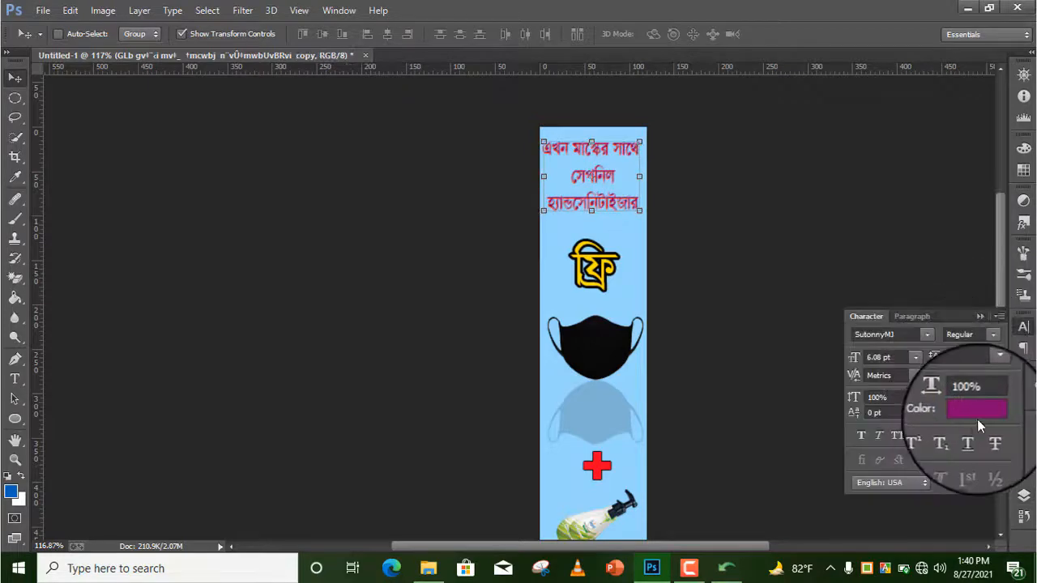
click(978, 412)
mouse_move(721, 198)
mouse_down()
mouse_move(699, 183)
mouse_move(911, 387)
mouse_up()
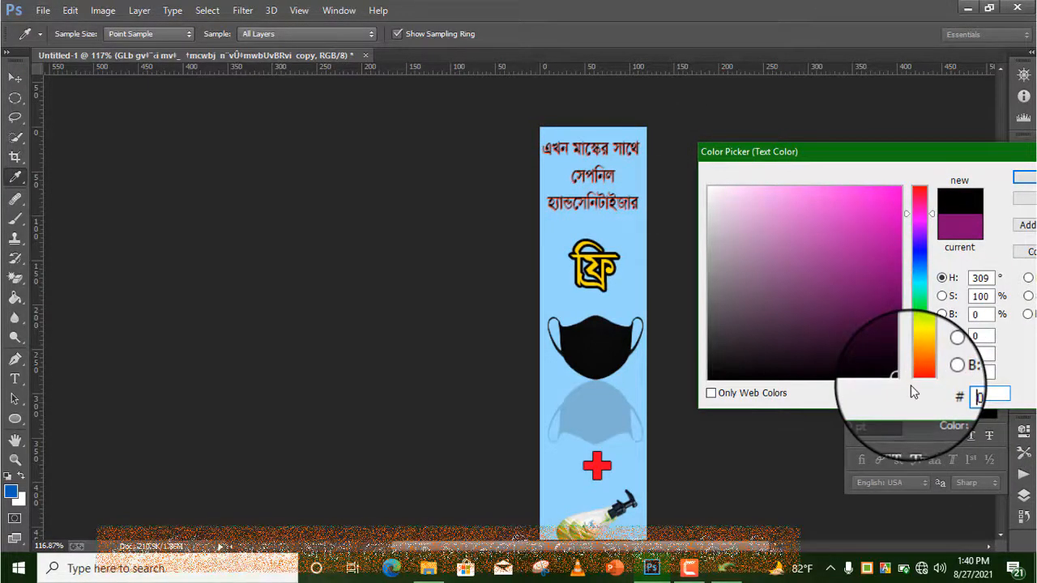
click(1024, 180)
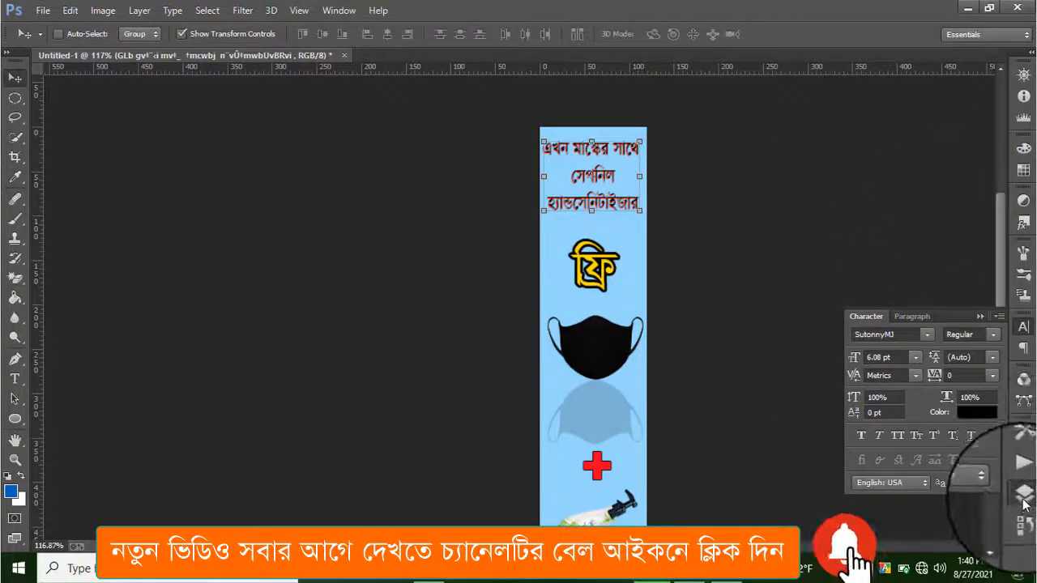
click(1023, 495)
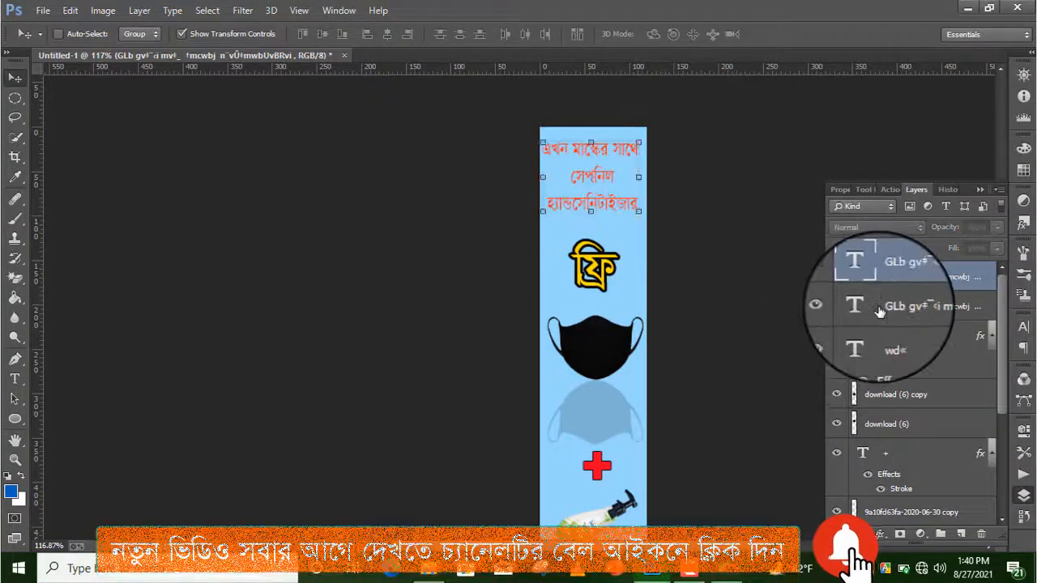
click(924, 306)
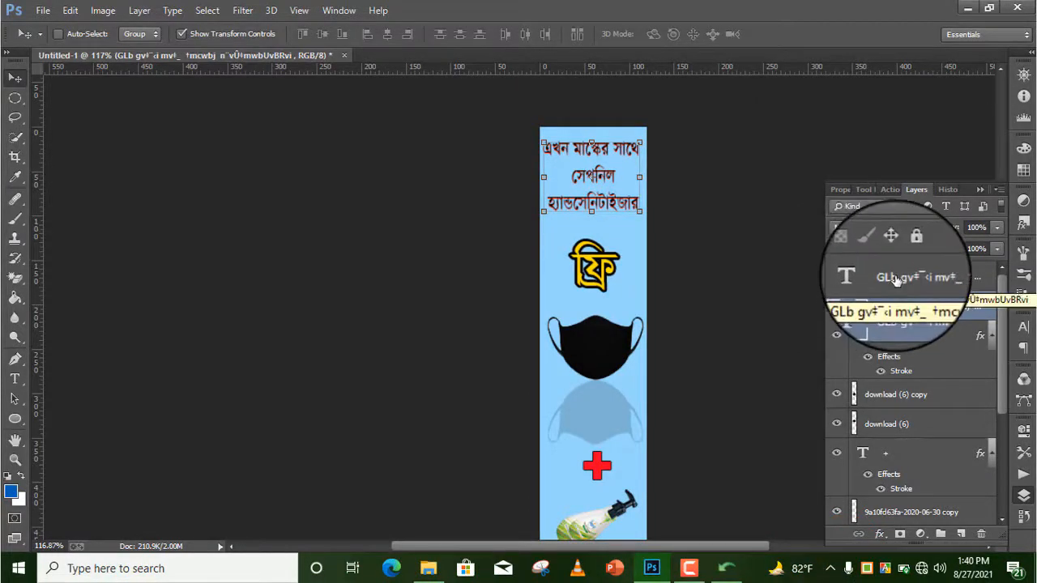
Adjust the top headline copy's text color to a near-black picked from a blue hue
click(1024, 326)
click(981, 418)
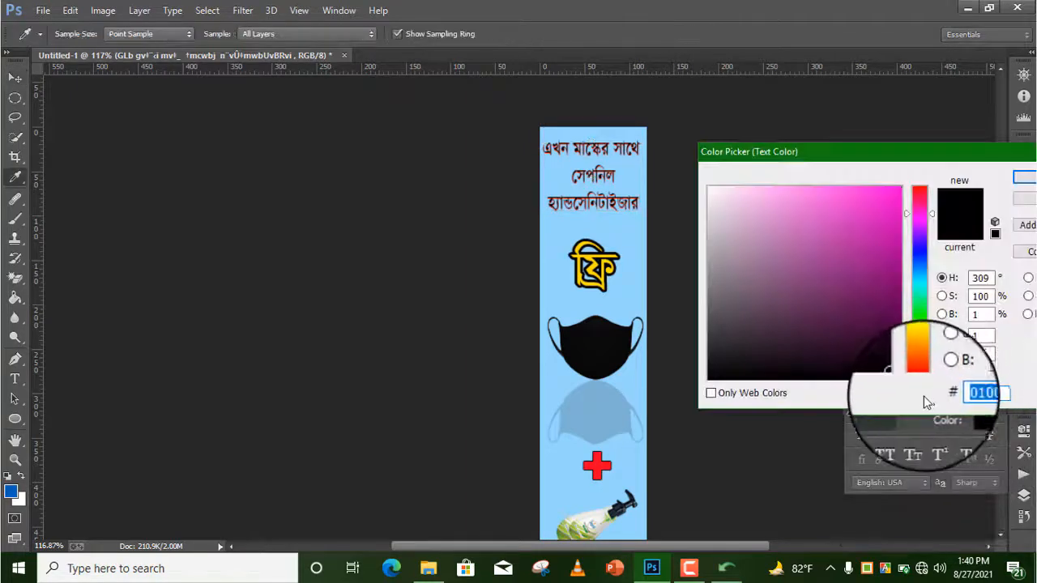
click(921, 249)
click(891, 321)
drag(890, 321, 901, 378)
click(1023, 176)
key(v)
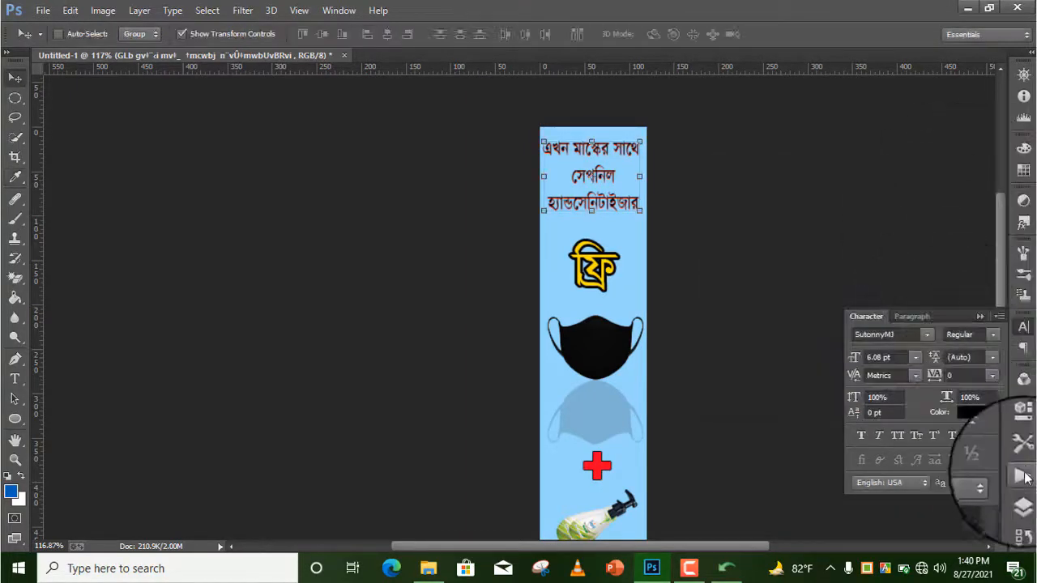
Set the lower headline copy's text color to a medium blue at hue 234°
click(1023, 495)
click(912, 305)
click(1023, 327)
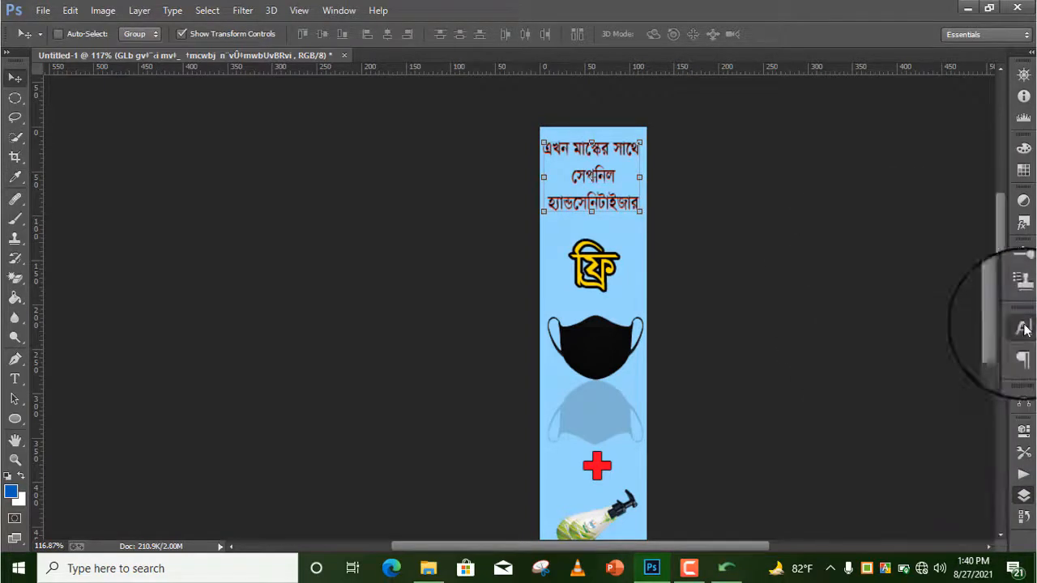
click(980, 411)
click(919, 245)
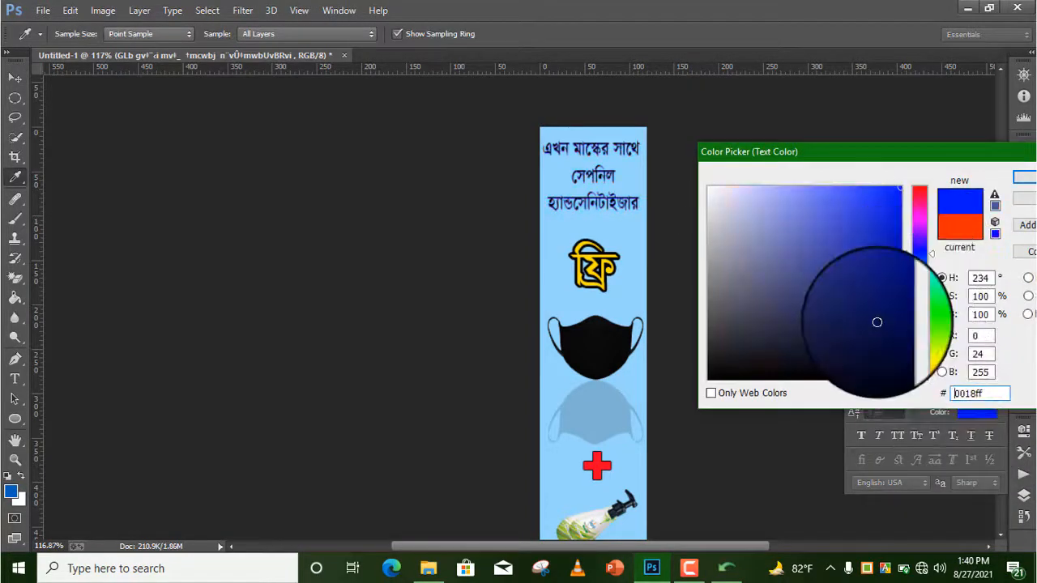
mouse_move(878, 355)
mouse_down()
mouse_move(892, 215)
mouse_move(724, 190)
mouse_move(763, 265)
mouse_move(834, 262)
mouse_up()
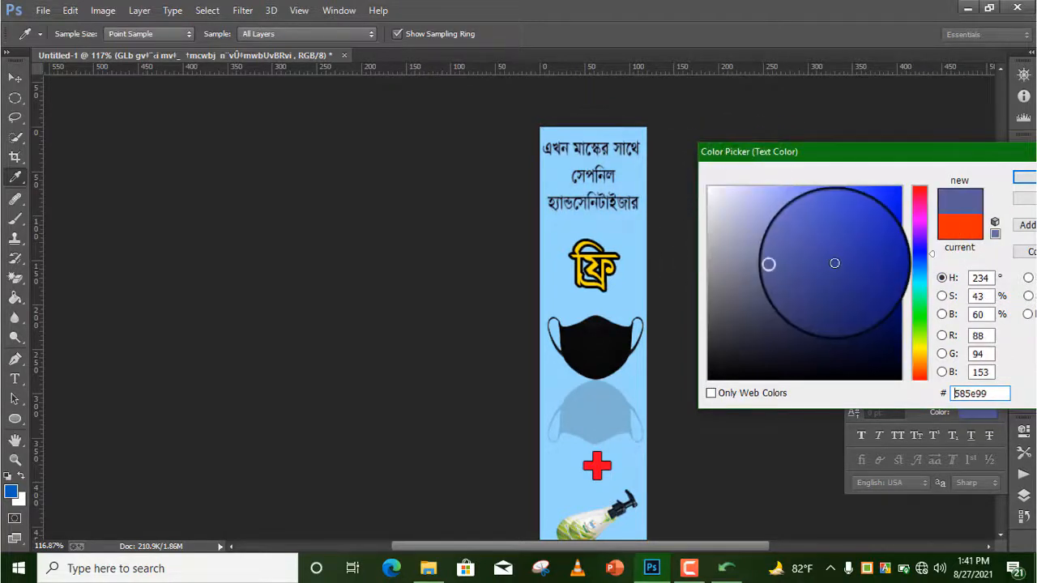
click(1023, 180)
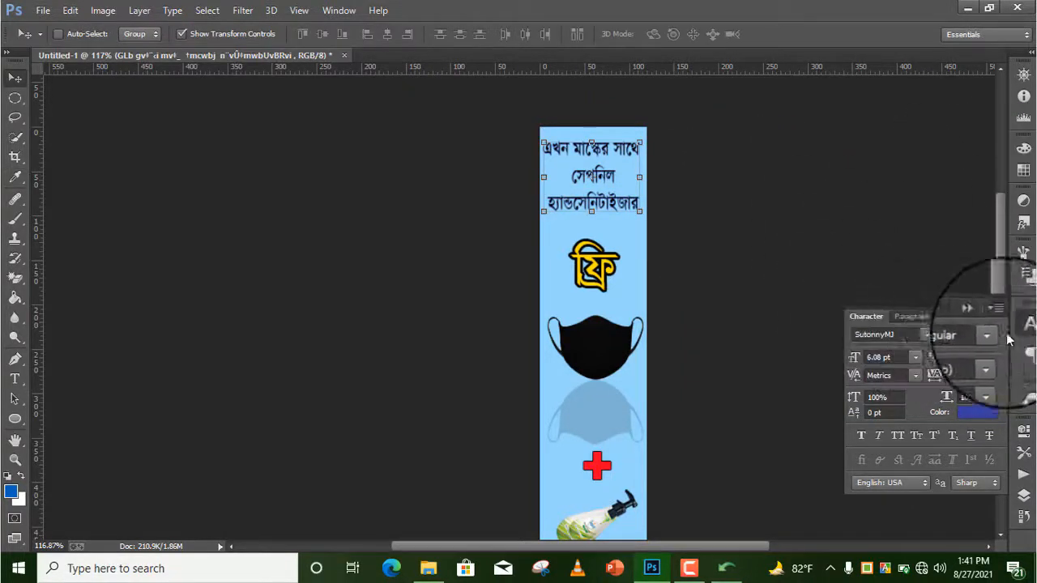
Open the timeline and create a frame animation with five frames for the banner
click(977, 313)
scroll(849, 324, down, 5)
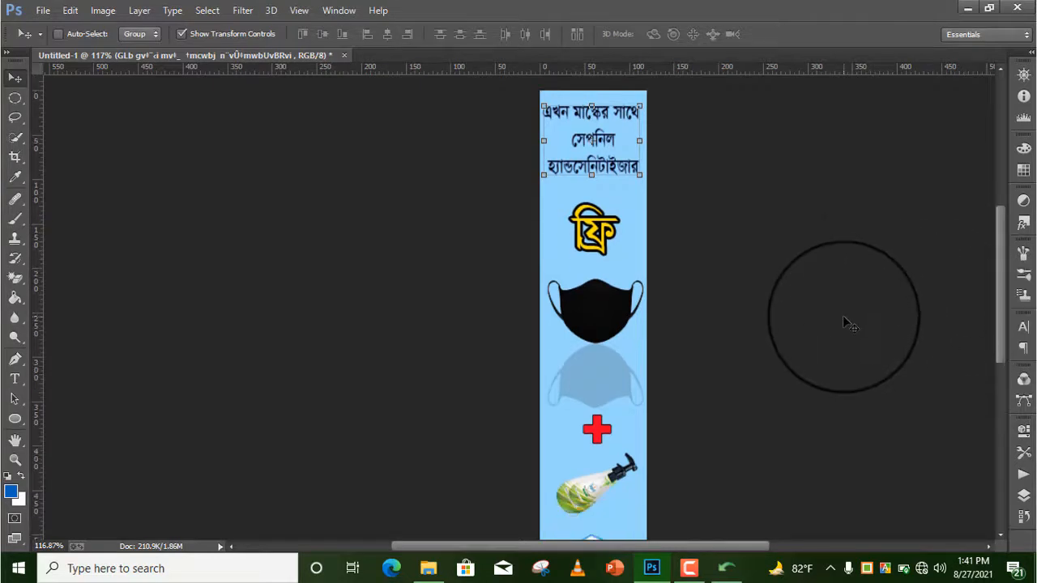
scroll(850, 366, down, 1)
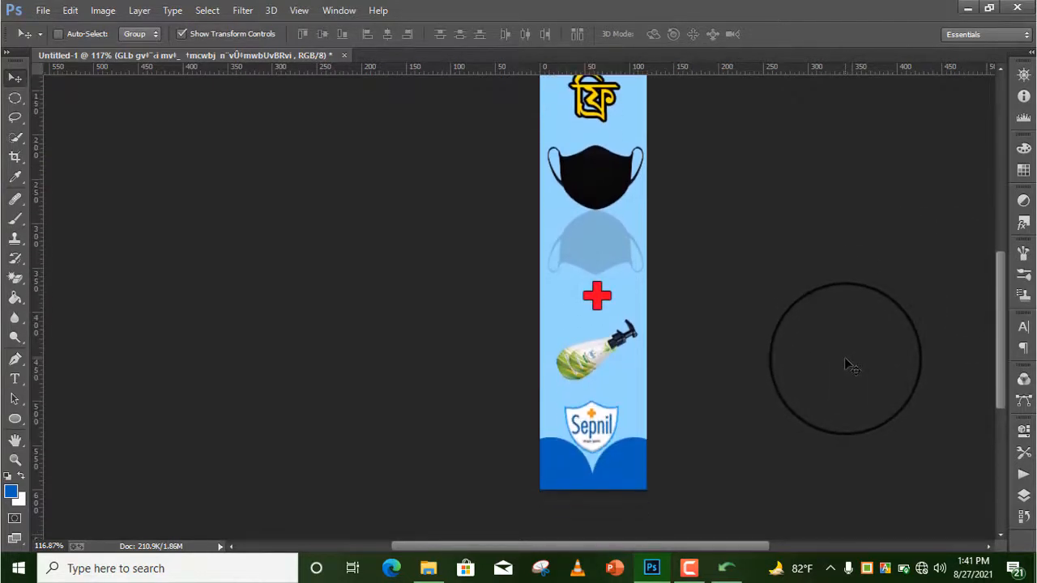
click(1024, 500)
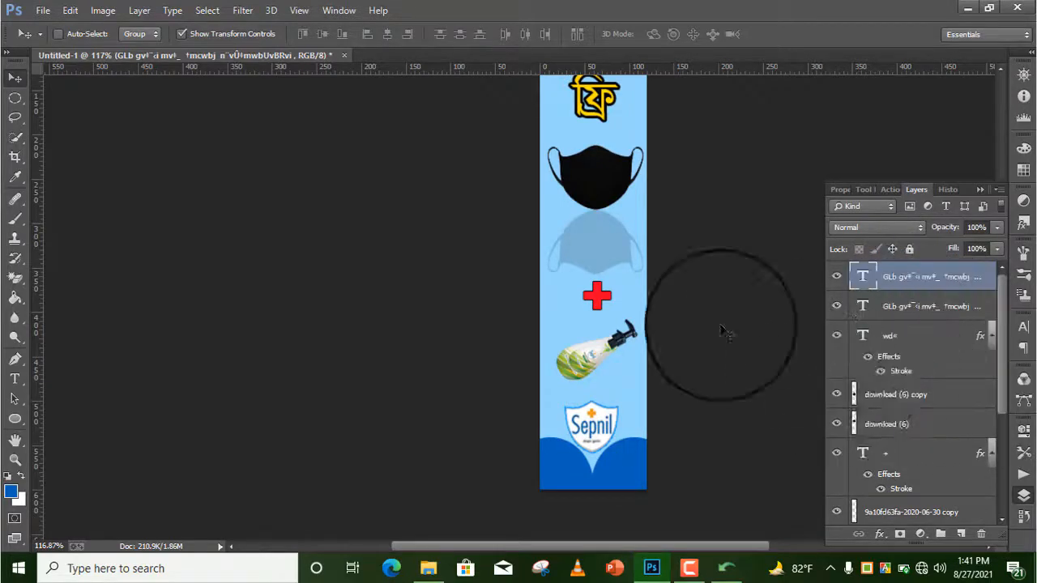
click(915, 454)
click(339, 10)
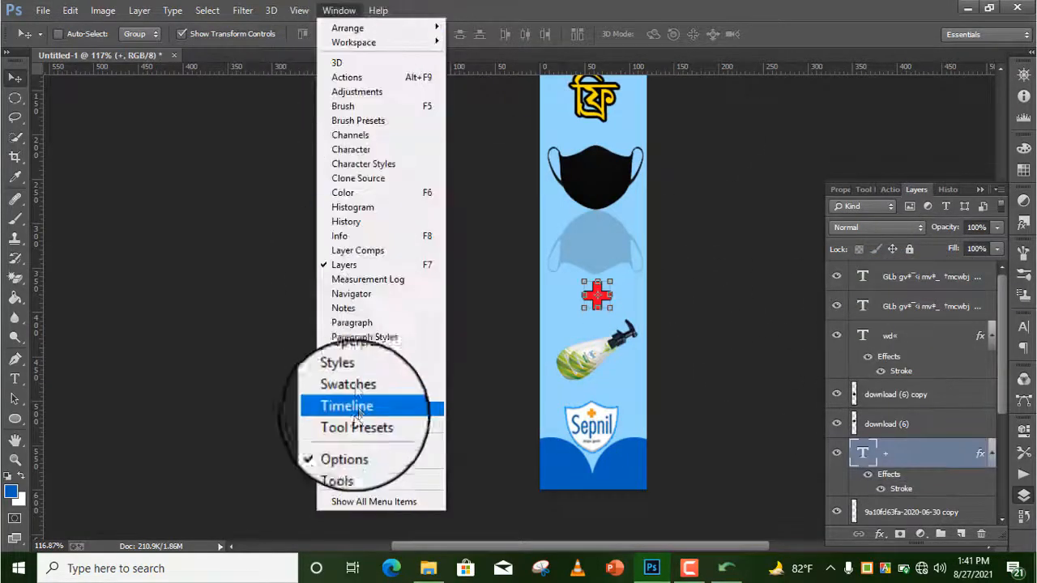
click(350, 406)
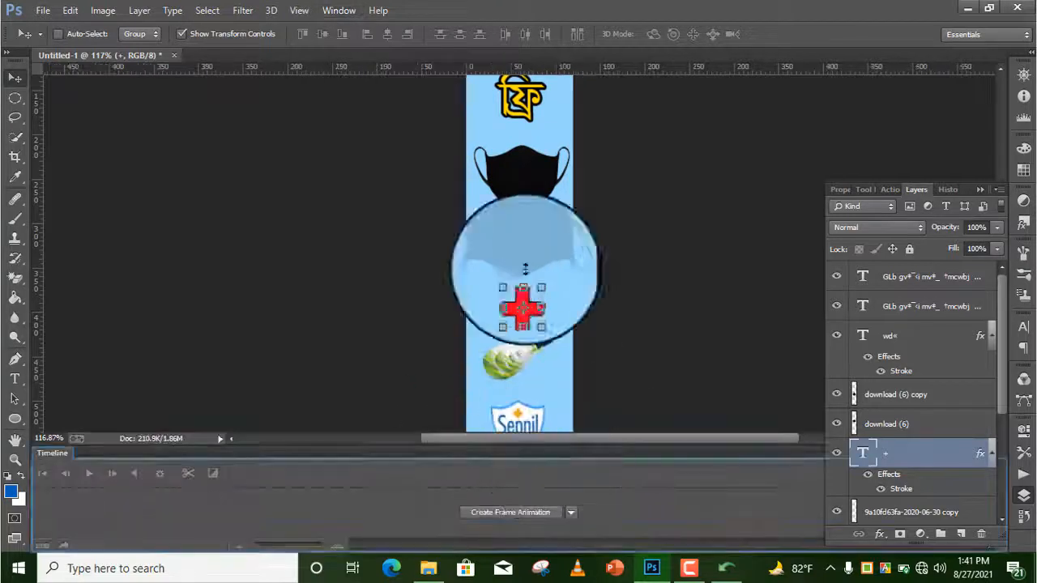
scroll(693, 297, down, 5)
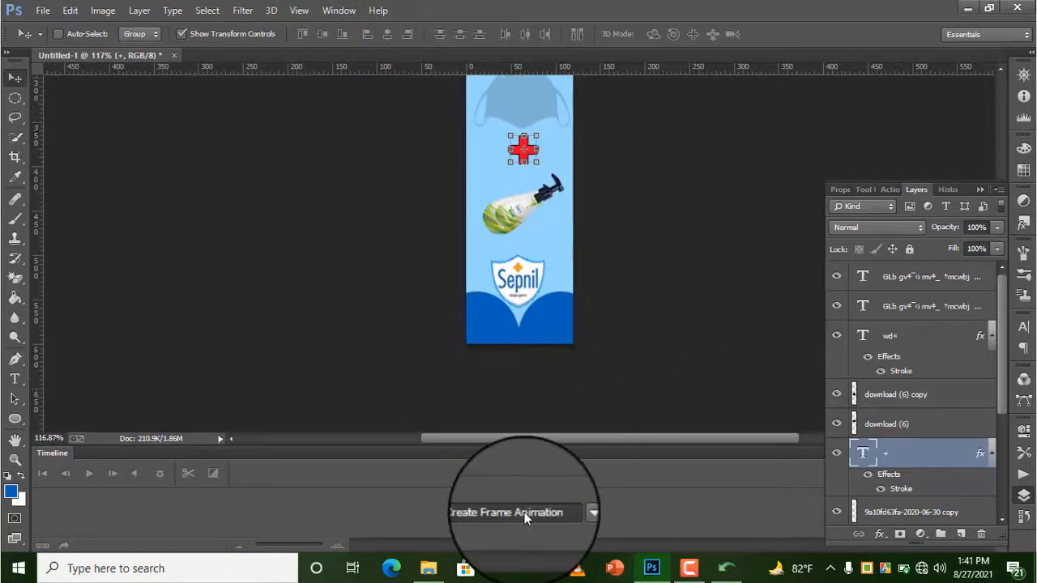
click(524, 512)
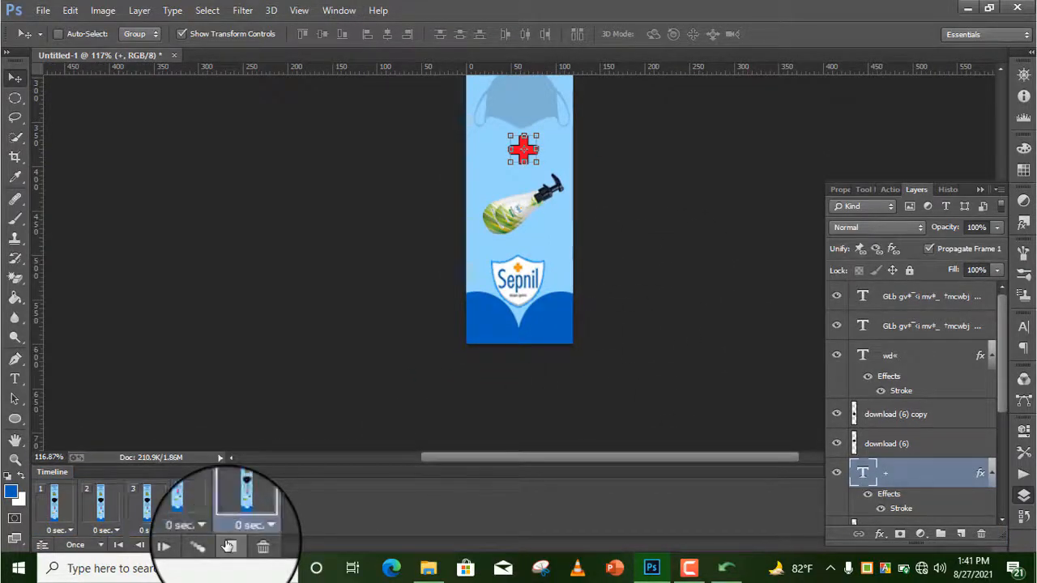
Set the delay of all five frames to 1.0 second and the animation looping to Forever
shift+click(54, 502)
click(60, 530)
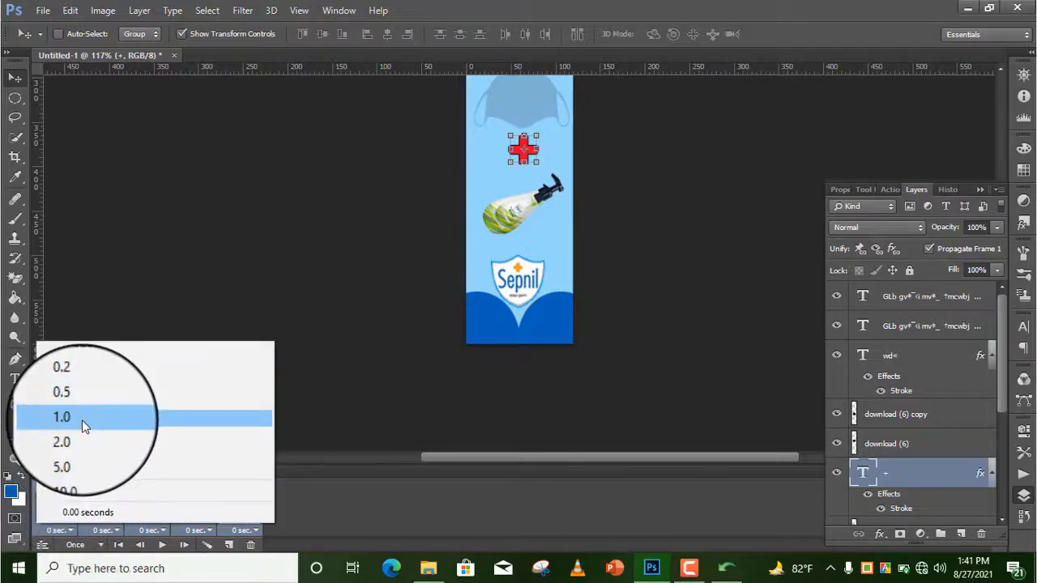
click(82, 419)
click(81, 545)
click(88, 486)
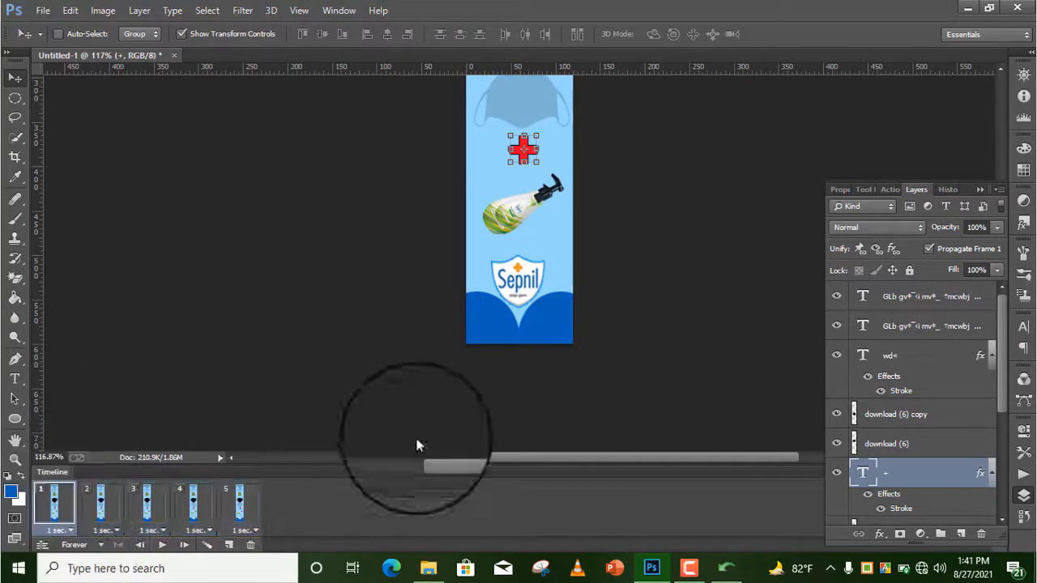
Hide the larger sanitizer bottle in frame 1, and in frame 2 show it in place of the smaller bottle copy
click(892, 444)
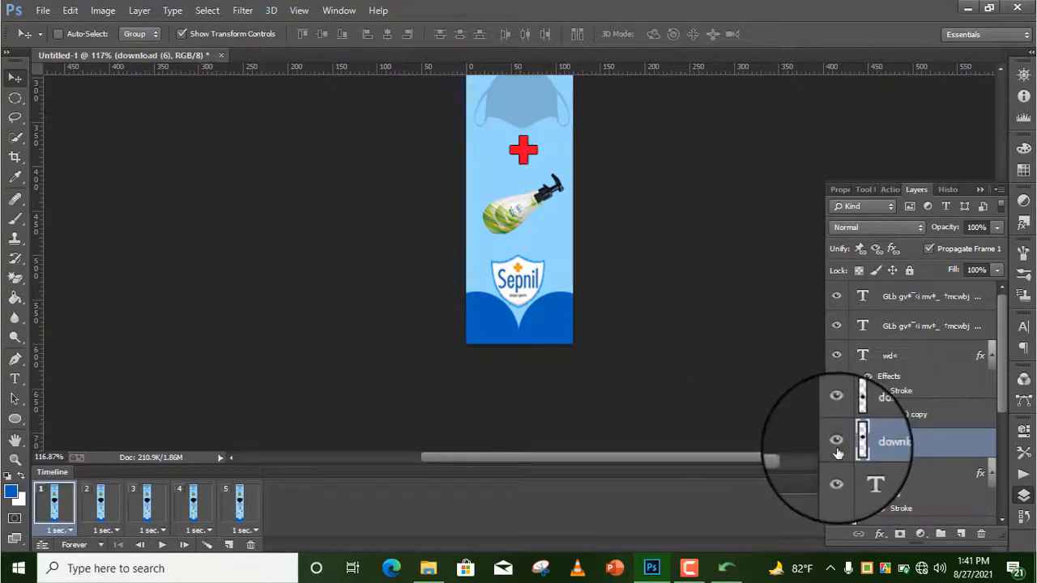
scroll(836, 448, down, 5)
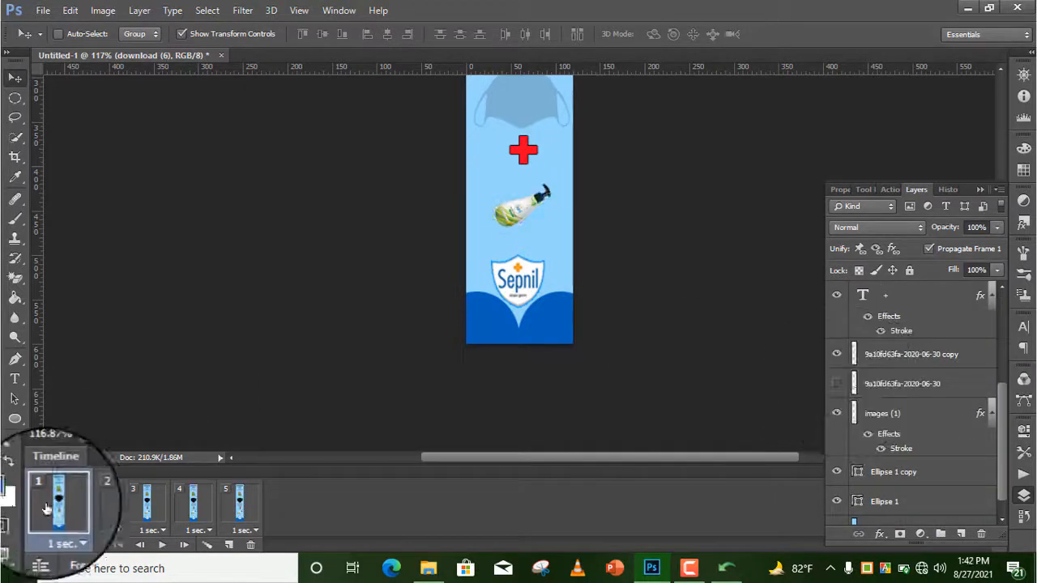
click(101, 502)
click(837, 354)
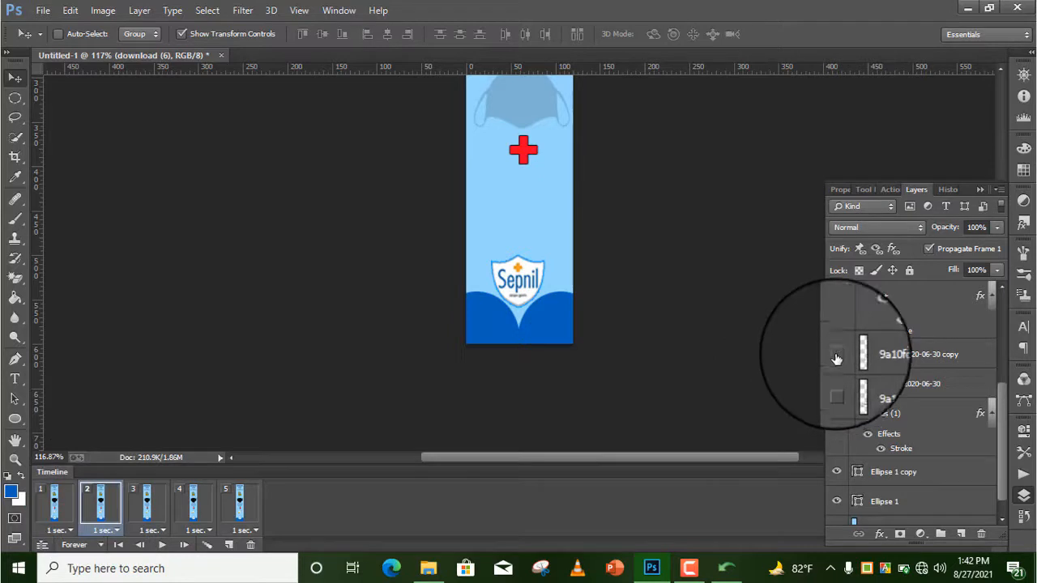
click(837, 383)
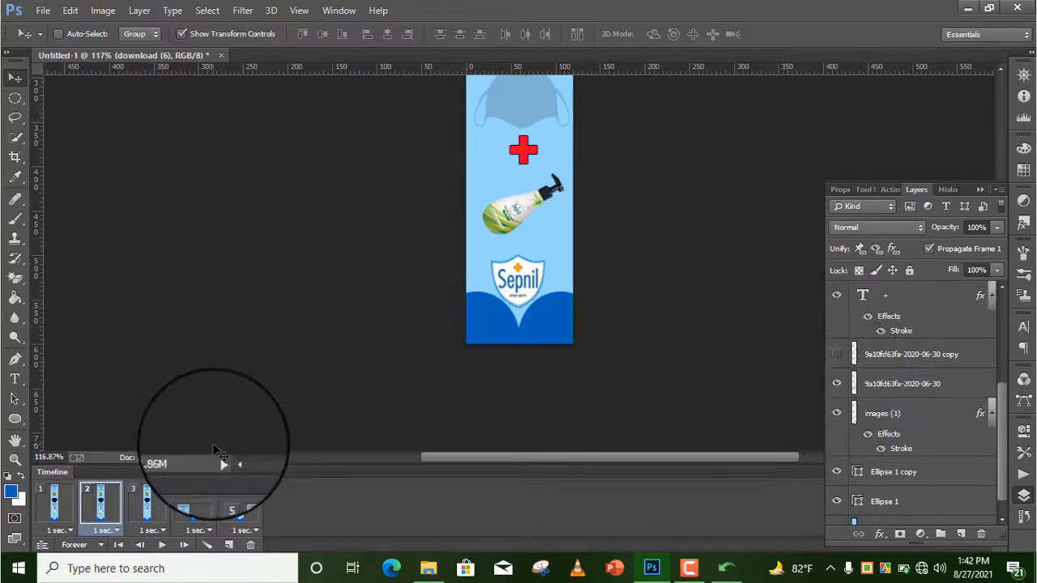
In frame 4, show the larger sanitizer bottle and hide the smaller bottle copy, checking frames 3 and 5 as well
click(146, 503)
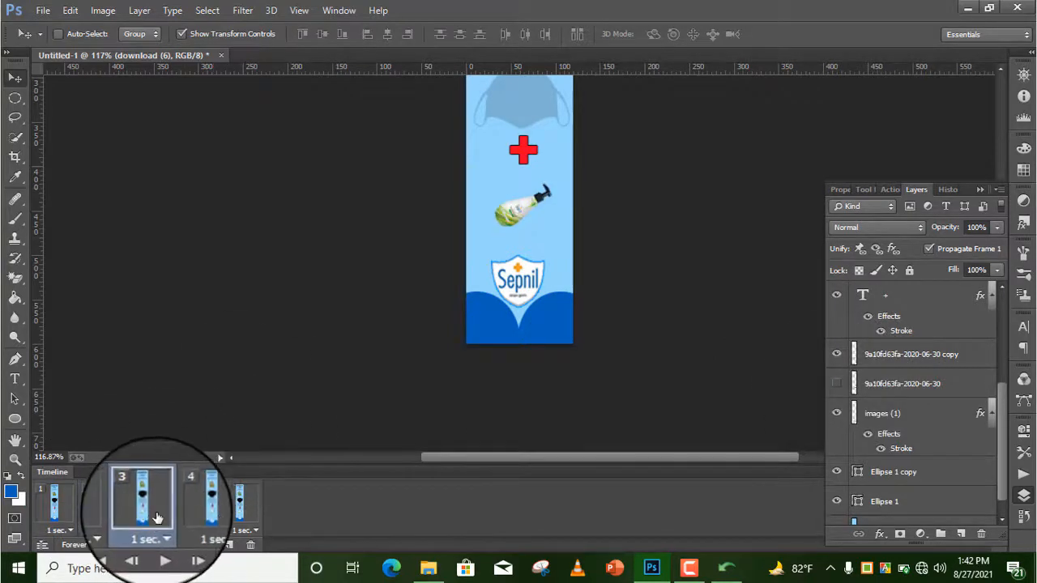
click(200, 506)
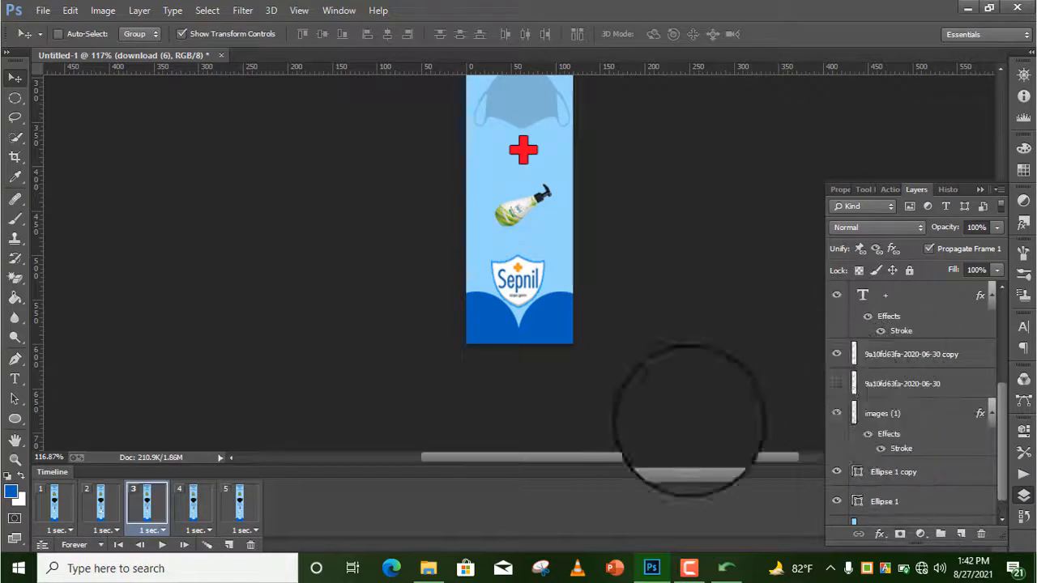
click(838, 385)
click(838, 357)
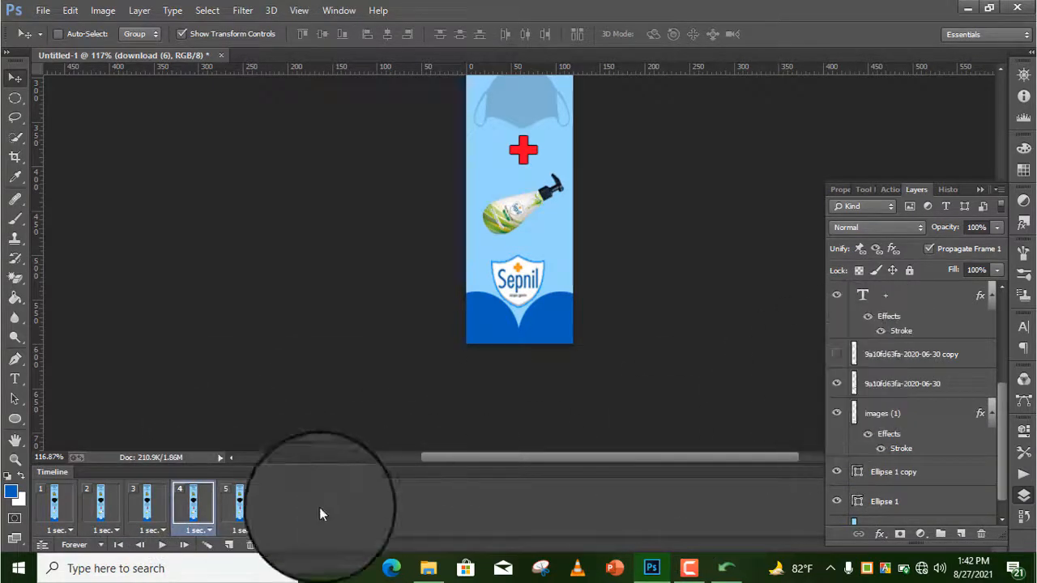
click(253, 502)
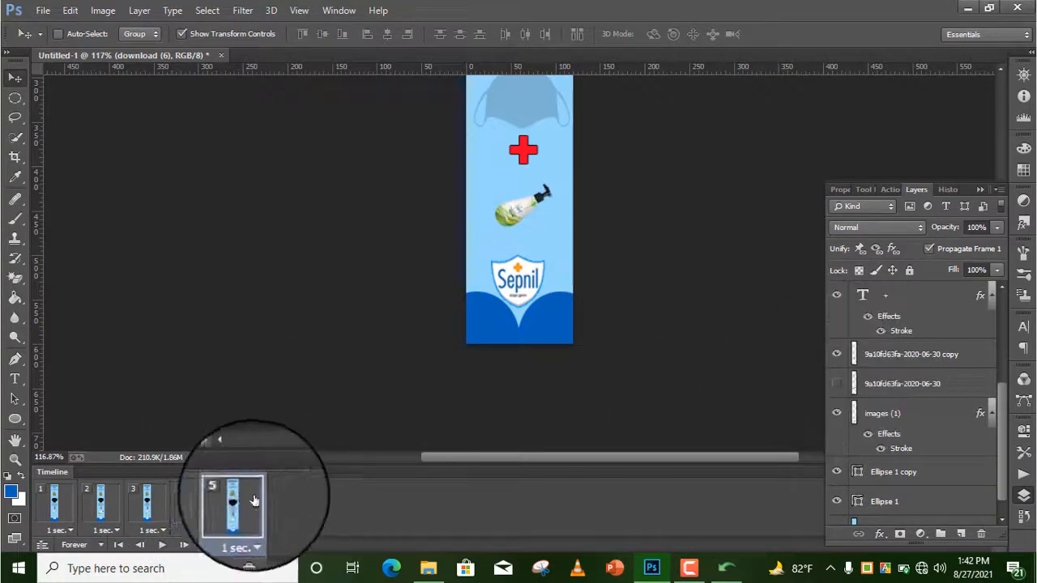
Review the plus sign's stroke settings in frame 1
click(54, 501)
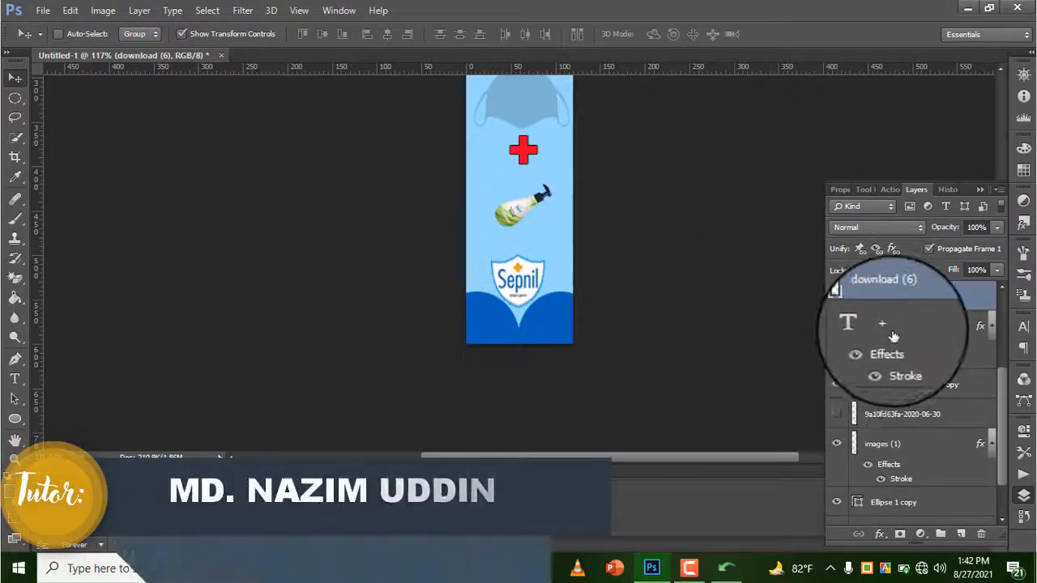
click(862, 325)
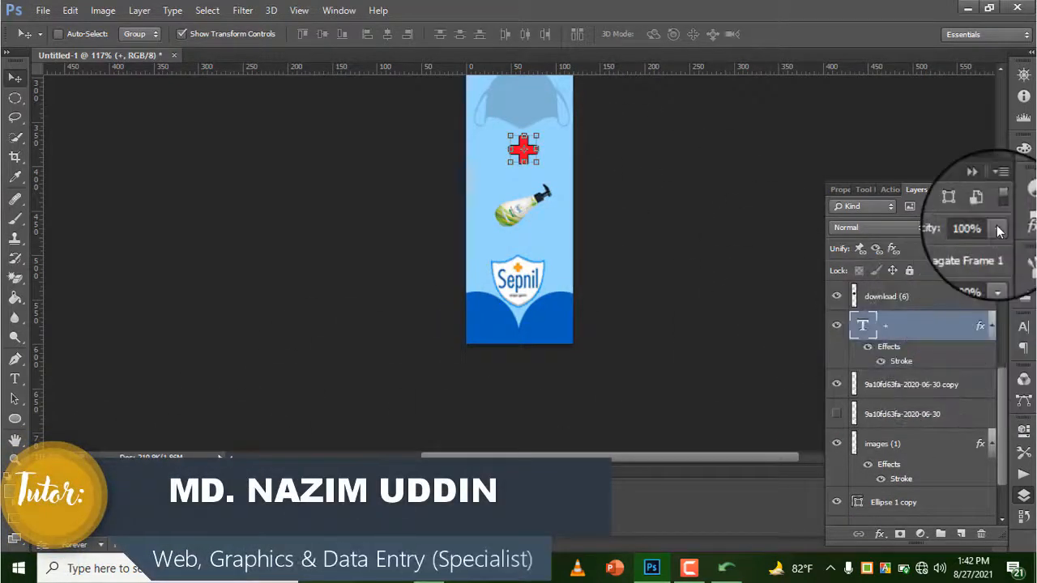
double_click(913, 369)
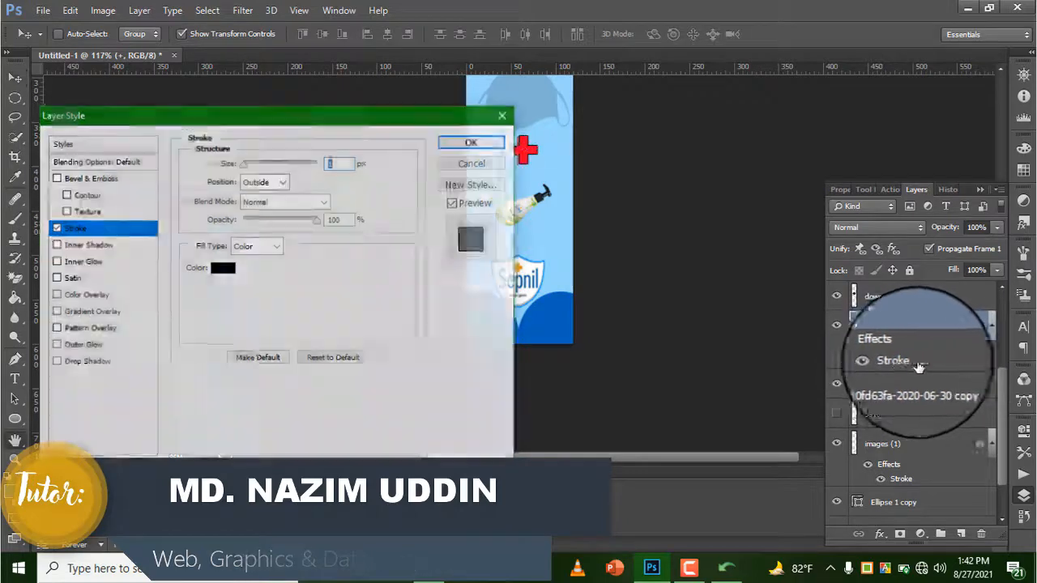
click(472, 143)
In frame 2, give the plus sign's stroke a yellow color (fffc00) and a size of 5 px
click(102, 512)
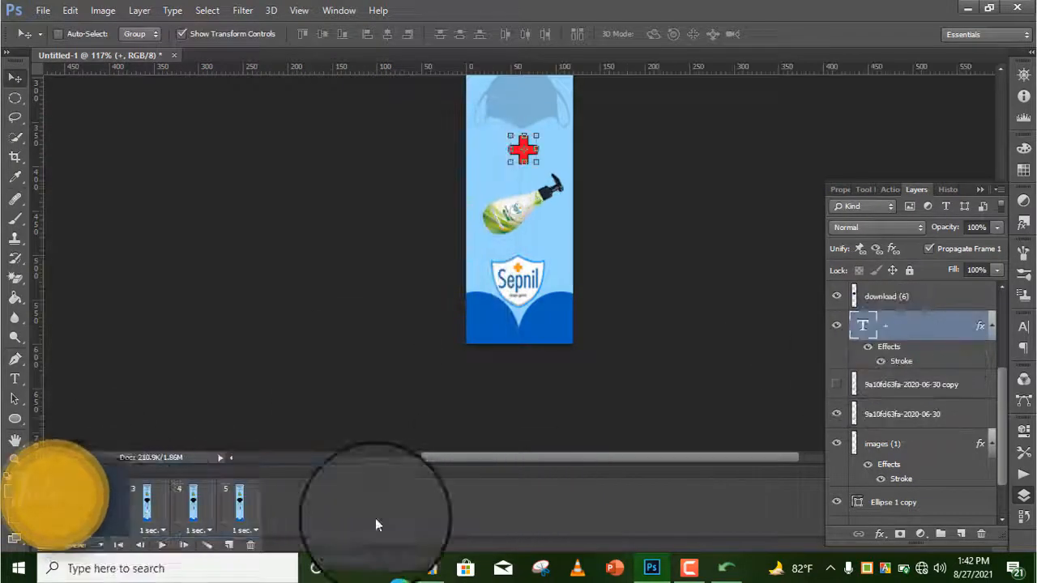
double_click(913, 364)
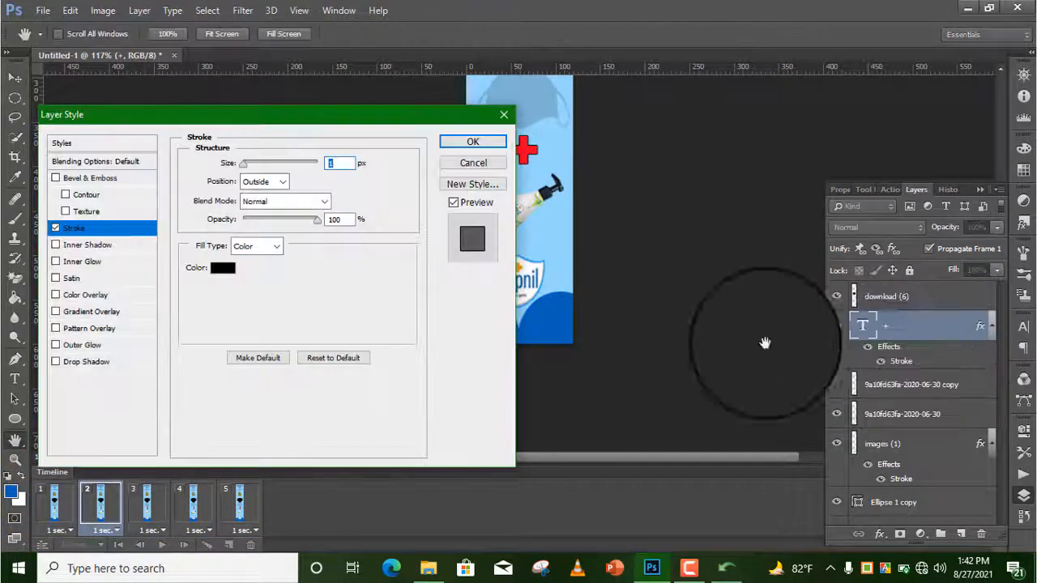
click(220, 271)
click(708, 188)
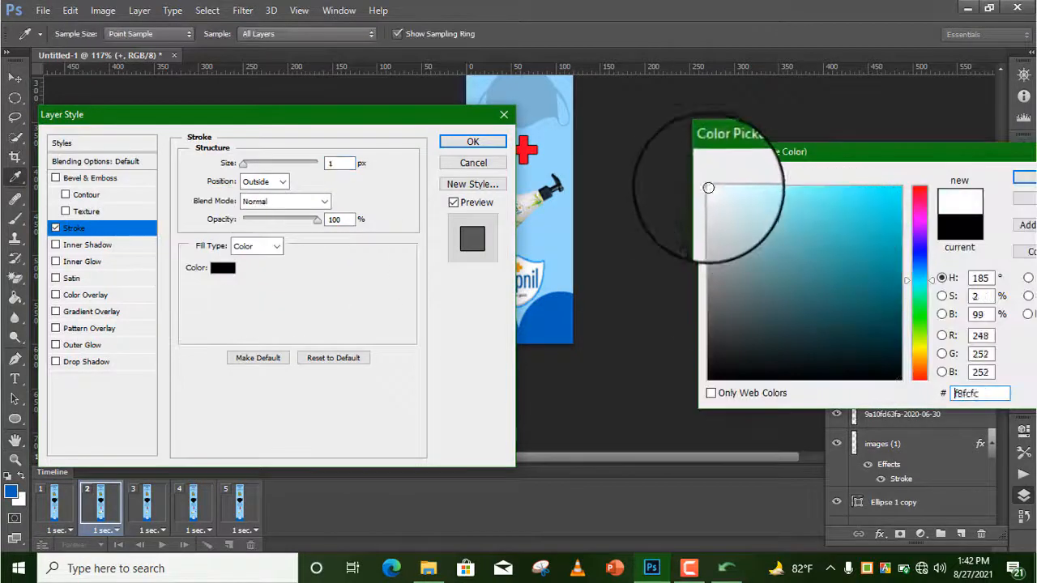
click(919, 349)
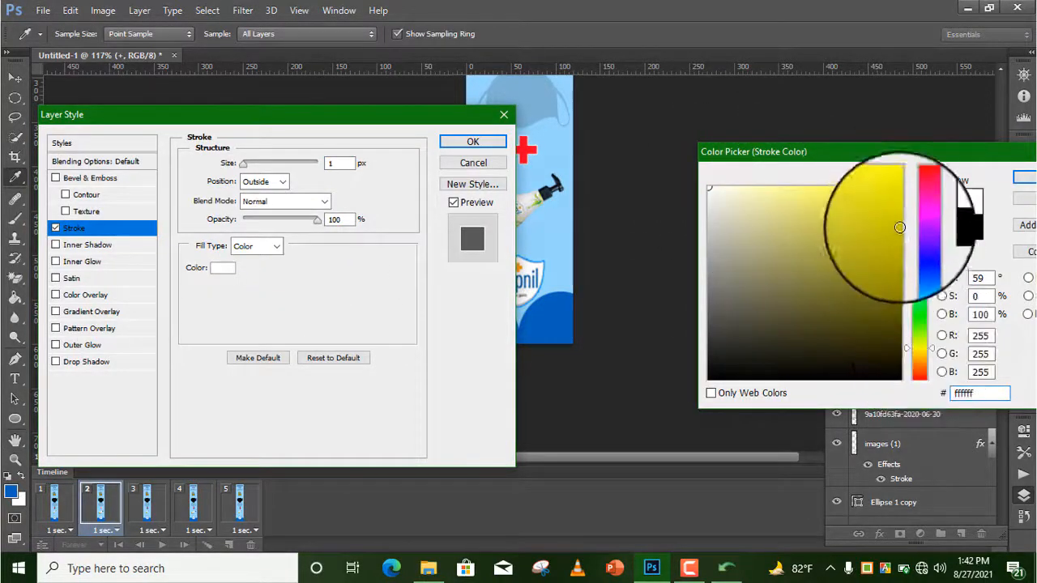
click(892, 196)
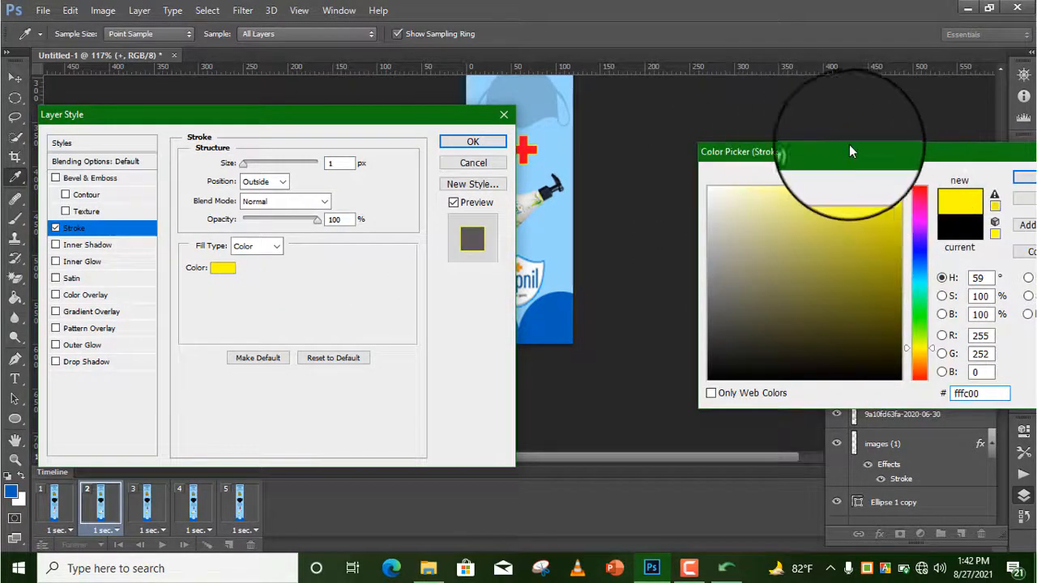
drag(851, 152, 697, 152)
click(902, 177)
click(250, 162)
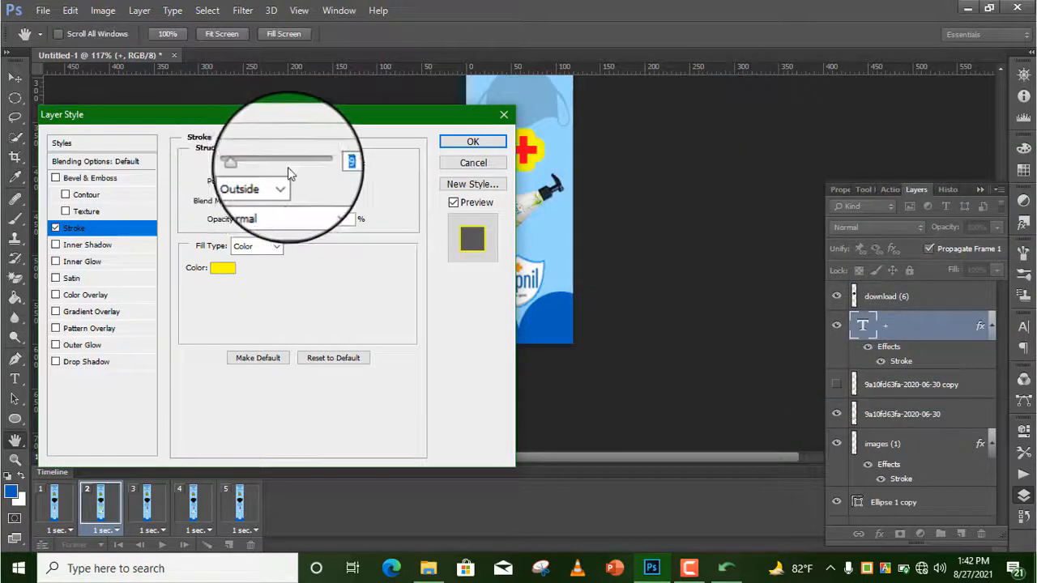
drag(251, 167, 247, 165)
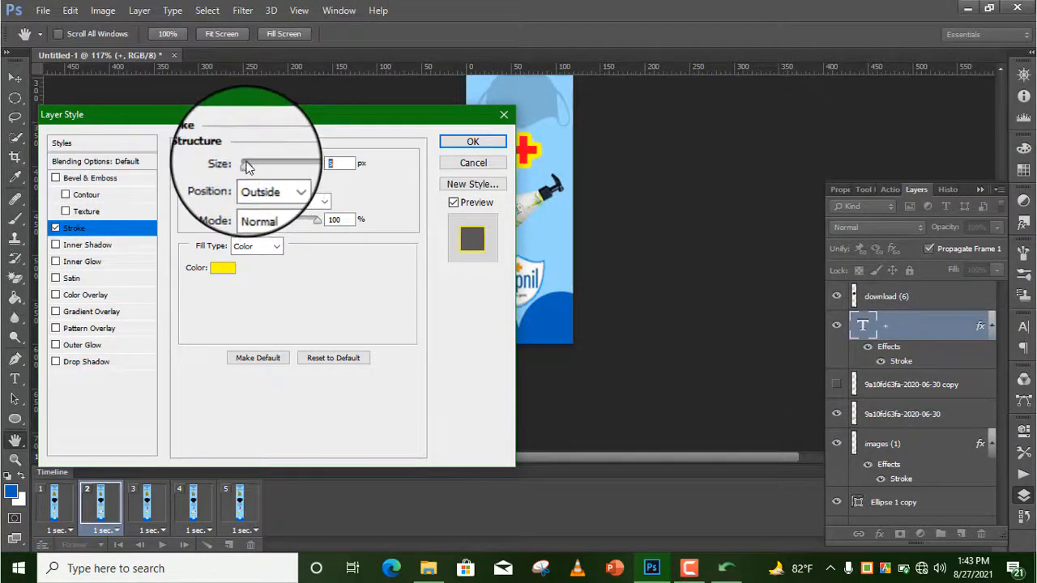
click(472, 141)
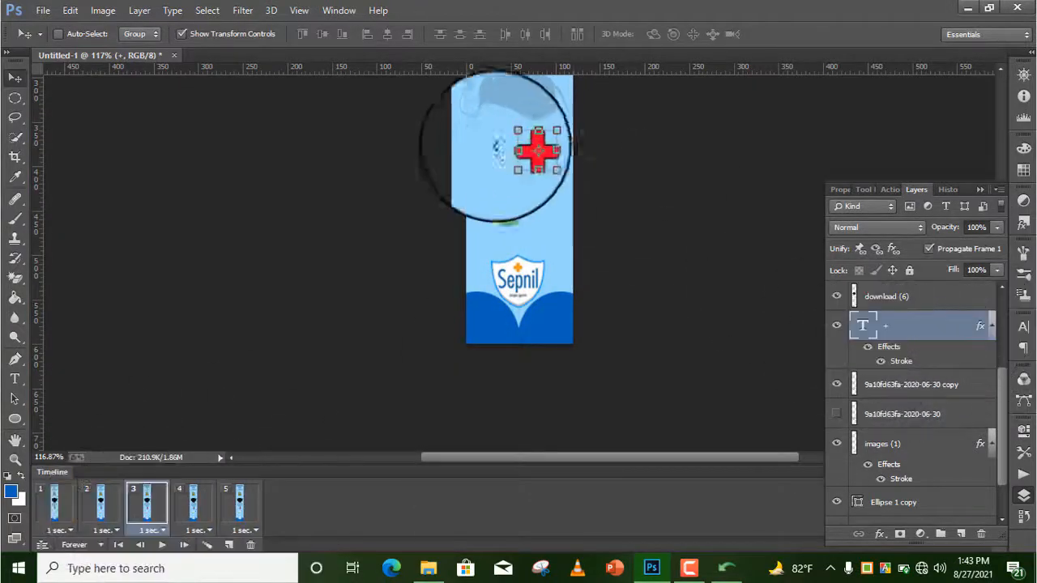
In frame 4, give the plus sign's stroke a yellow color (eaff00) and a size of 7 px
click(195, 501)
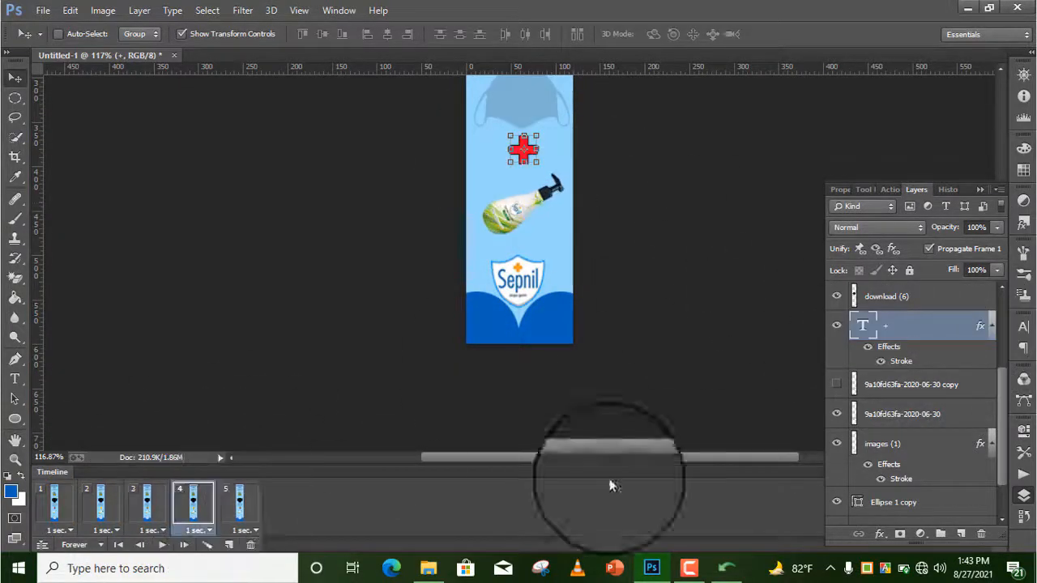
double_click(917, 362)
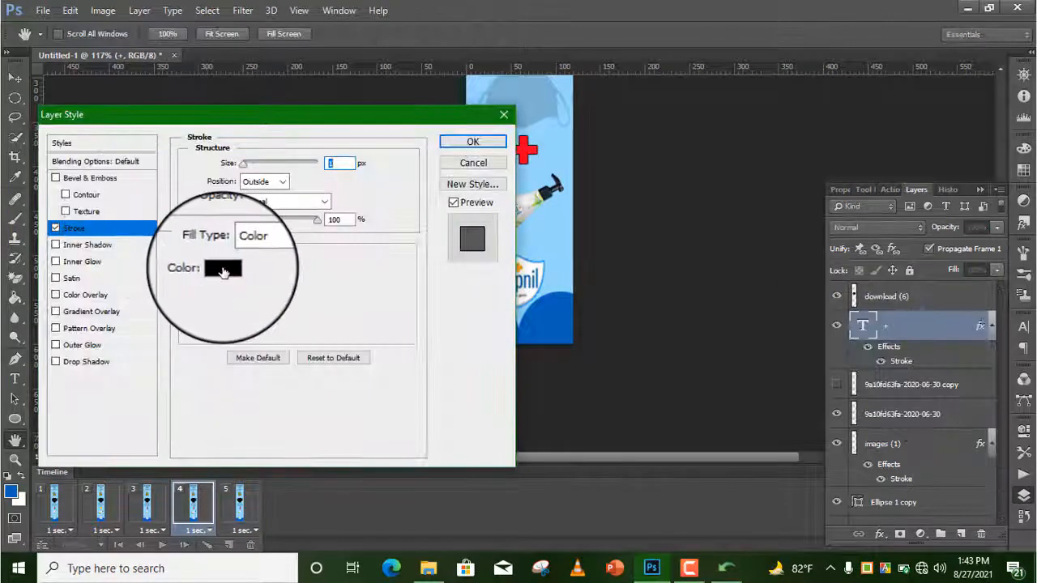
click(222, 268)
click(765, 344)
click(745, 186)
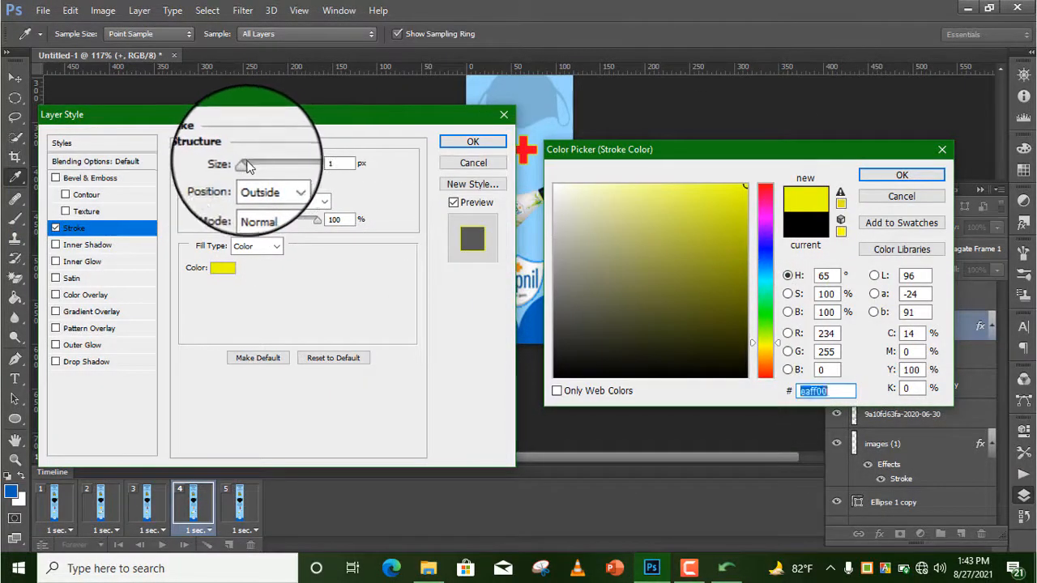
click(902, 175)
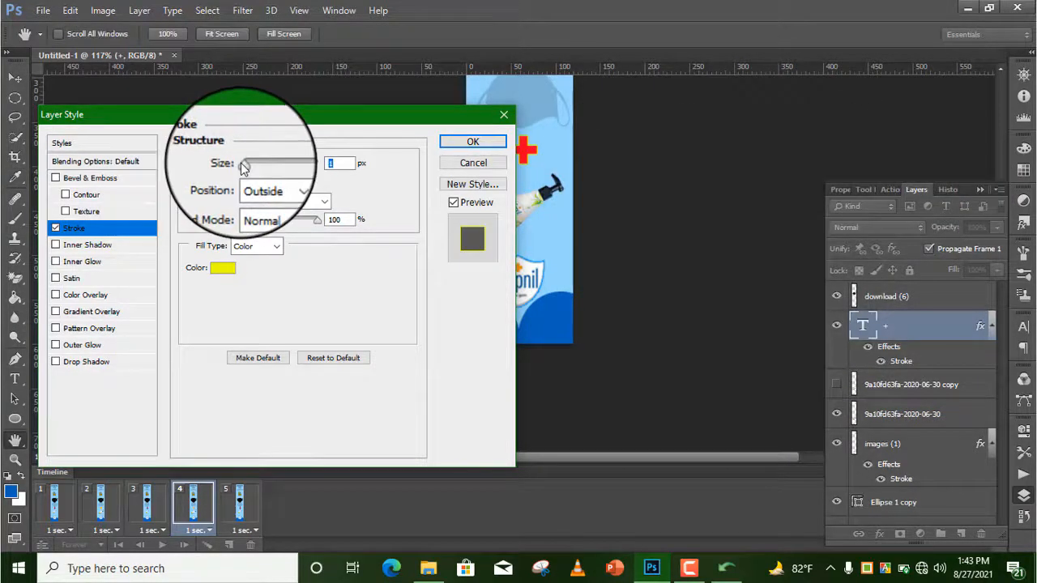
drag(244, 167, 252, 173)
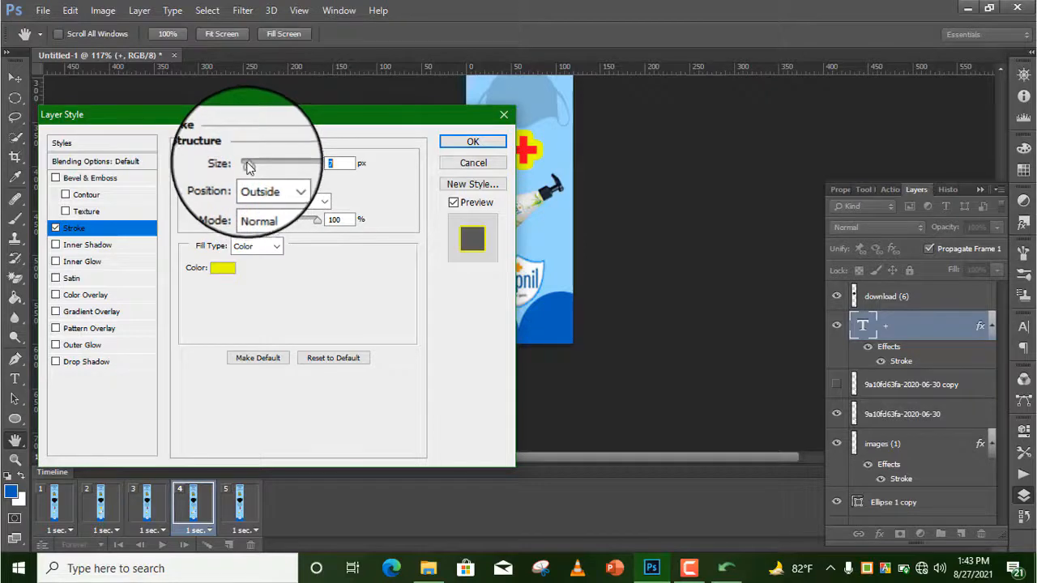
click(472, 142)
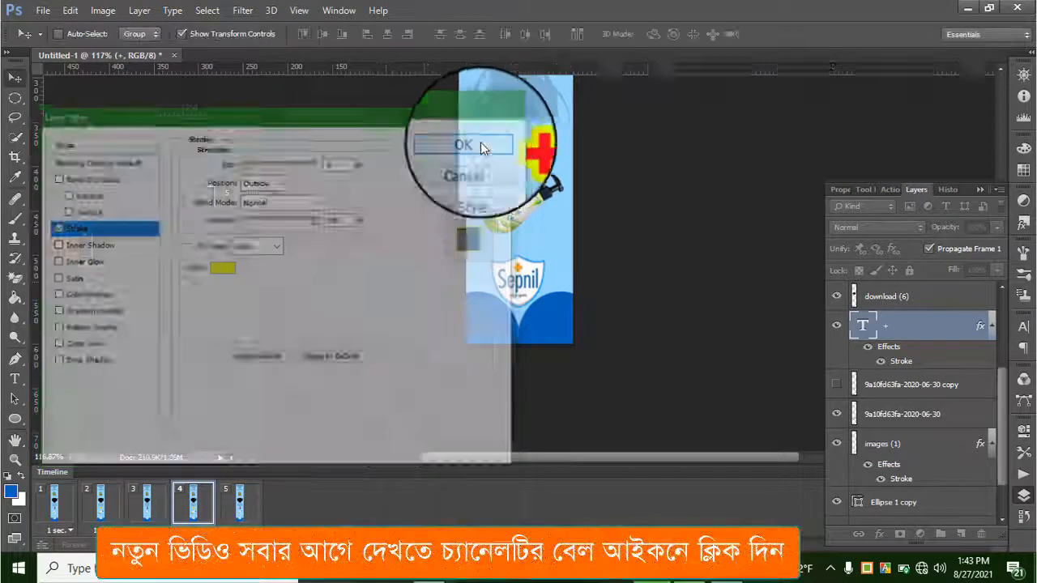
click(239, 498)
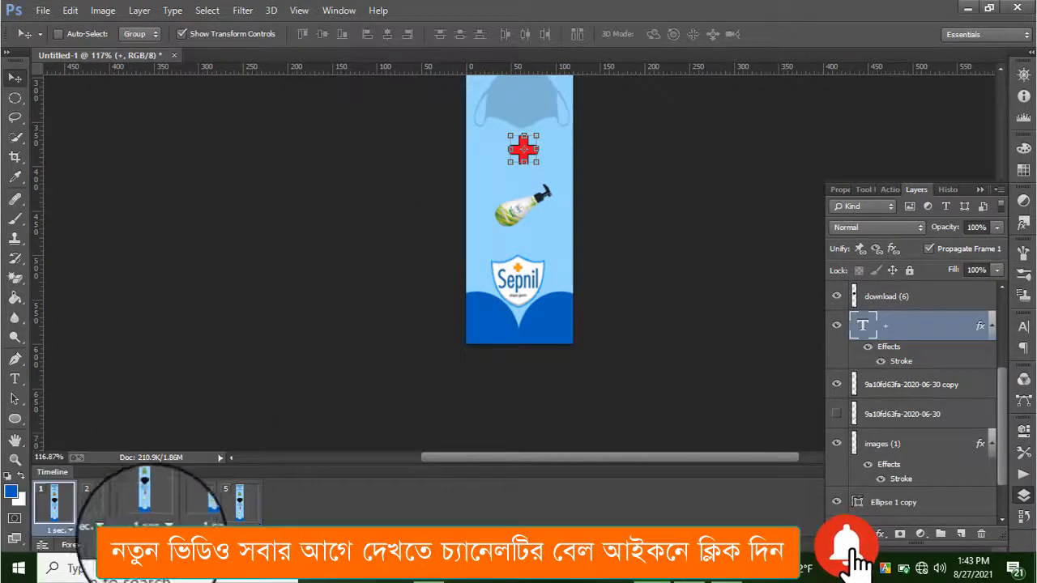
Play the five-frame animation to check the plus sign and bottle, and stop the playback
click(99, 506)
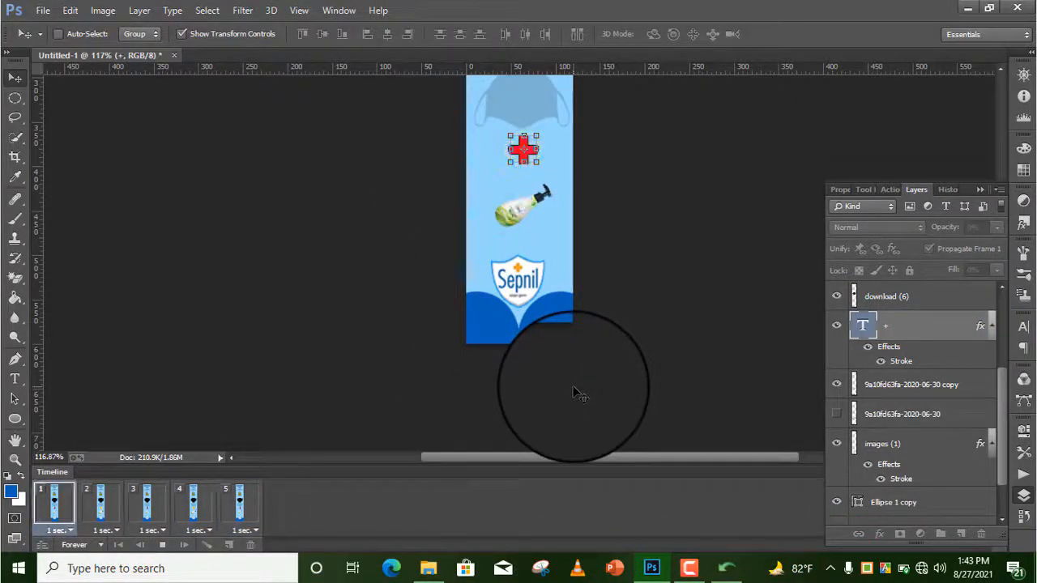
click(162, 545)
In frame 1, rotate the yellow ফ্রি text about 39° clockwise and reposition it above the black mask
scroll(707, 214, up, 5)
scroll(683, 254, up, 3)
scroll(948, 313, up, 5)
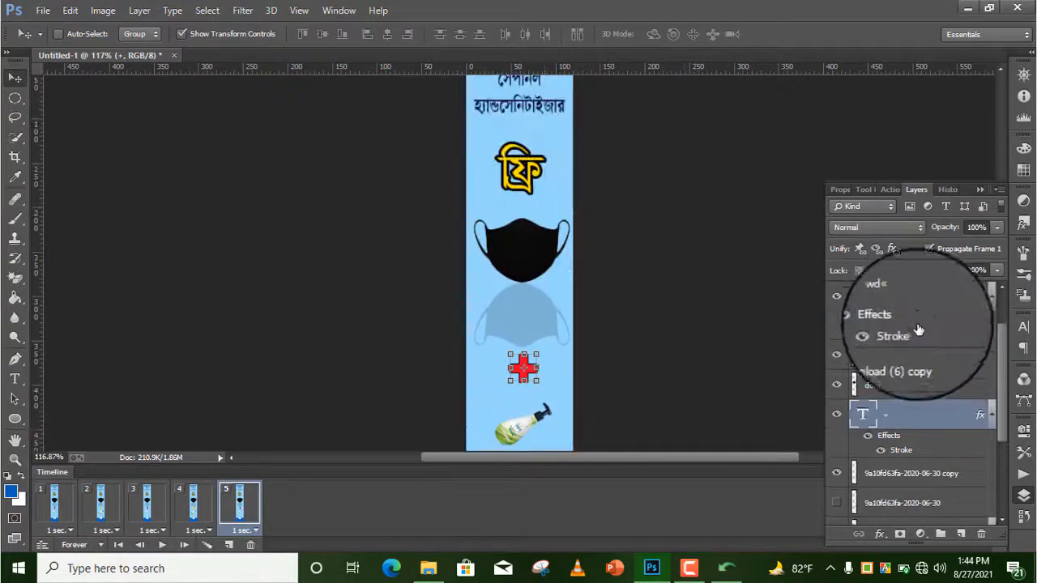
click(905, 360)
right_click(903, 358)
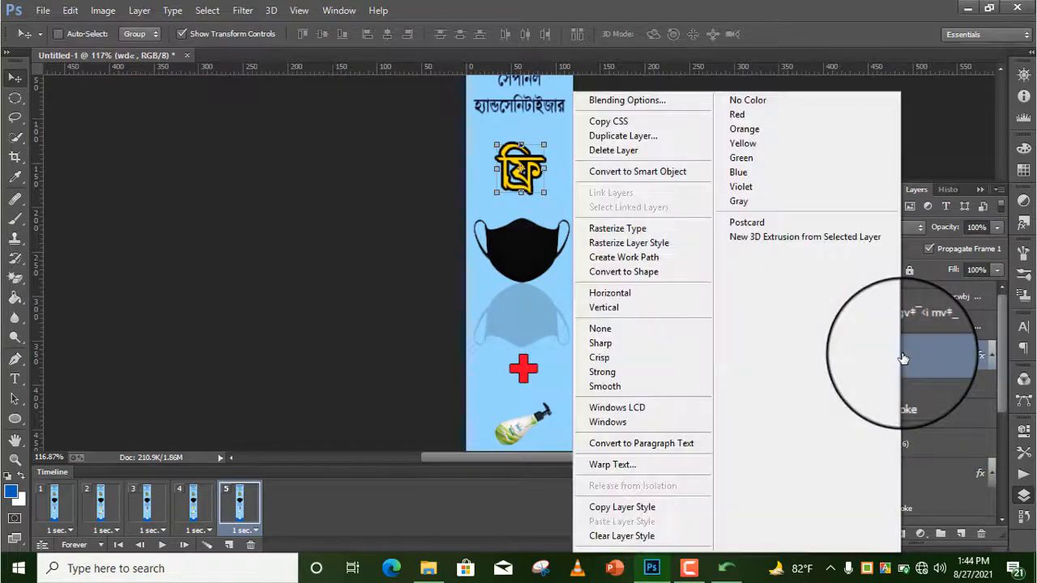
click(903, 358)
click(50, 500)
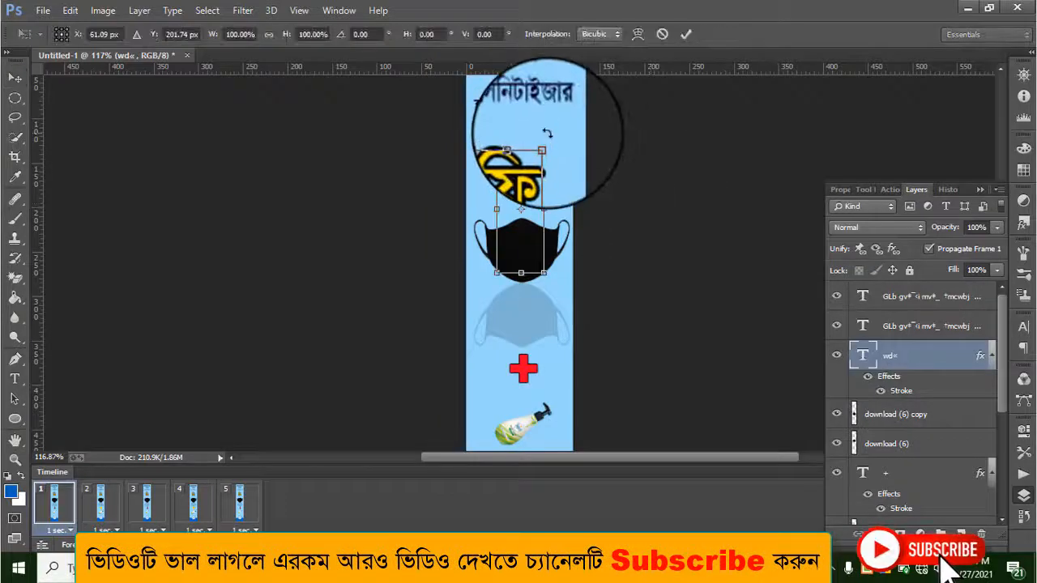
drag(547, 133, 591, 166)
drag(550, 195, 534, 185)
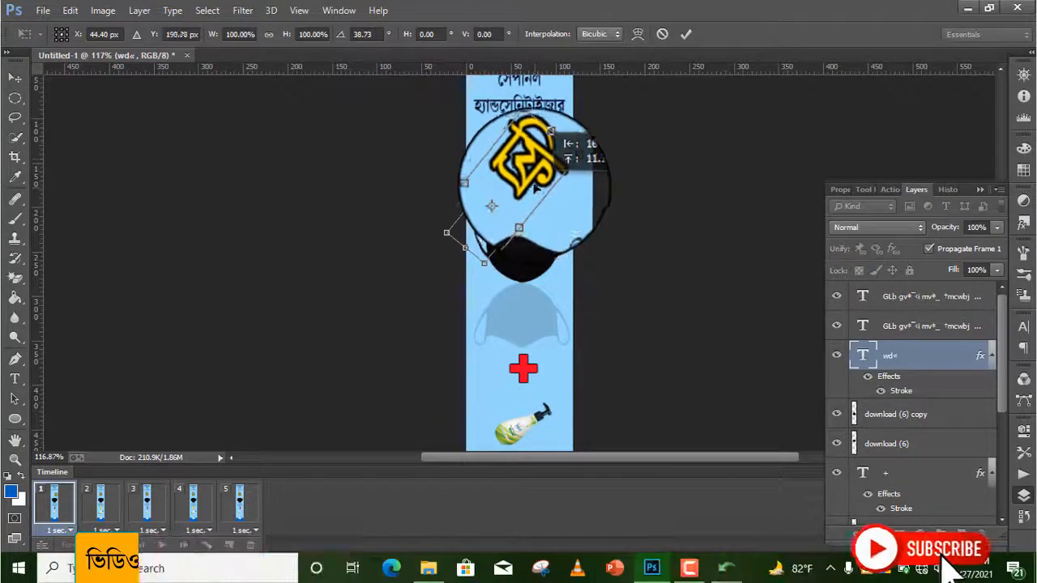
click(662, 34)
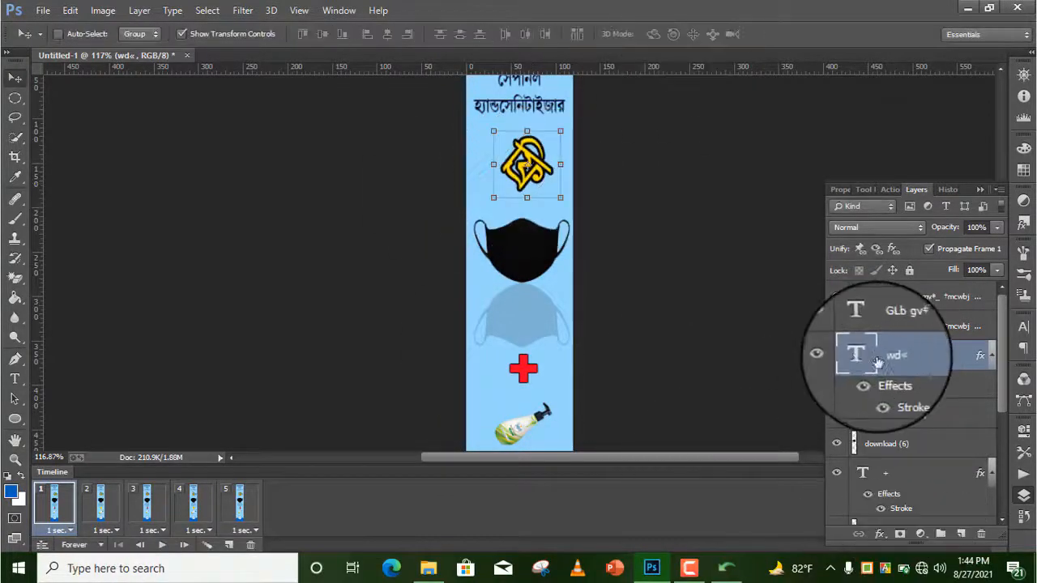
double_click(909, 392)
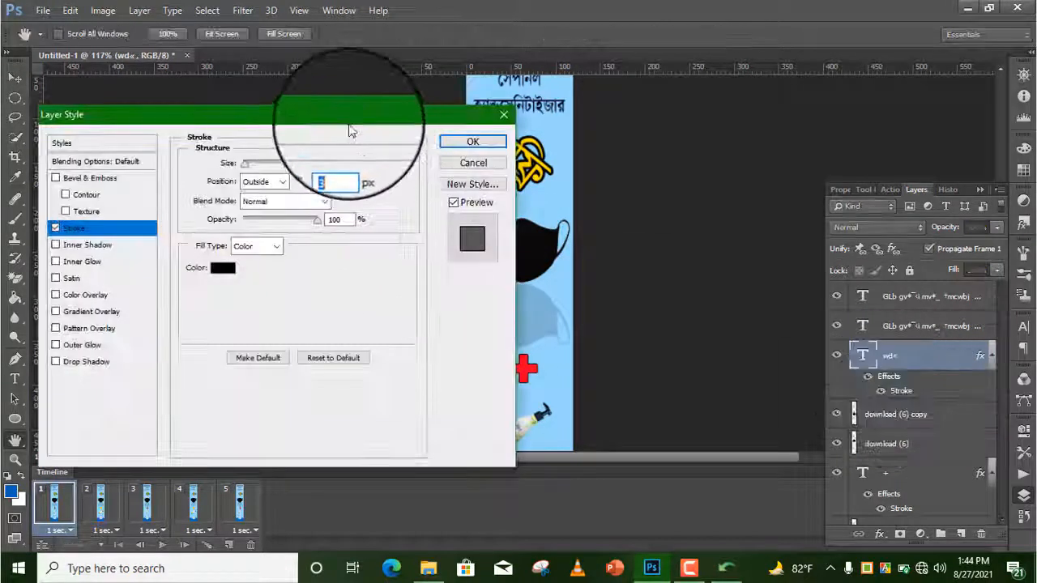
mouse_move(348, 111)
mouse_down()
mouse_move(993, 24)
mouse_move(252, 51)
mouse_move(289, 16)
mouse_up()
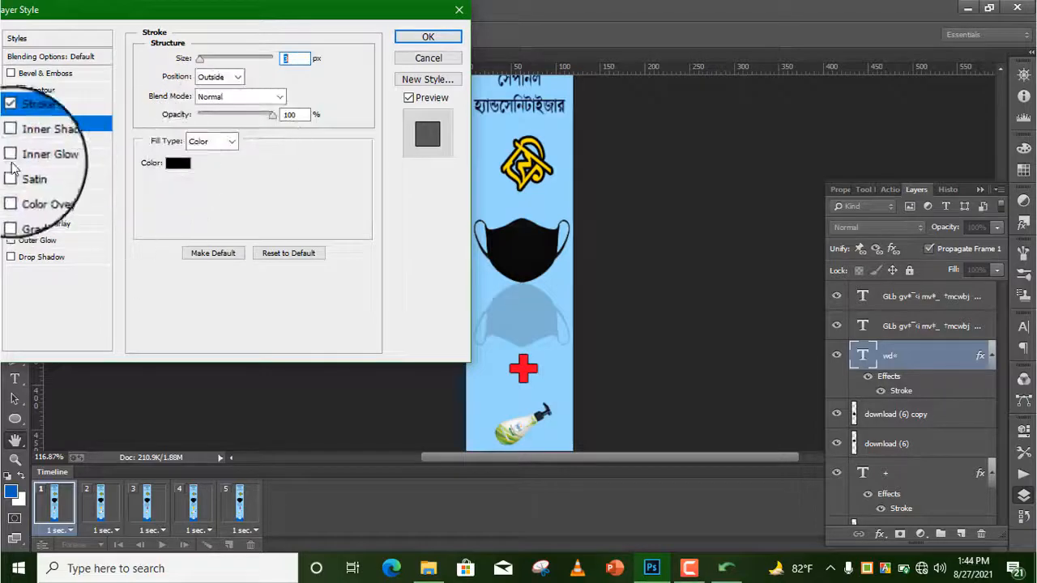
click(445, 64)
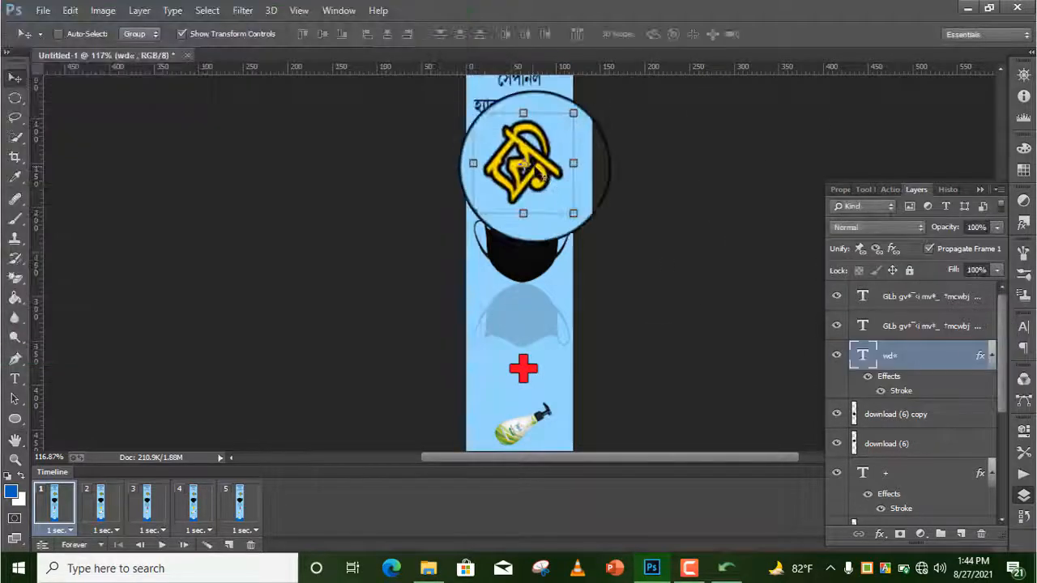
In frame 1, give the ফ্রি text's stroke a red color and a size of 5 px
double_click(909, 360)
drag(497, 67, 890, 12)
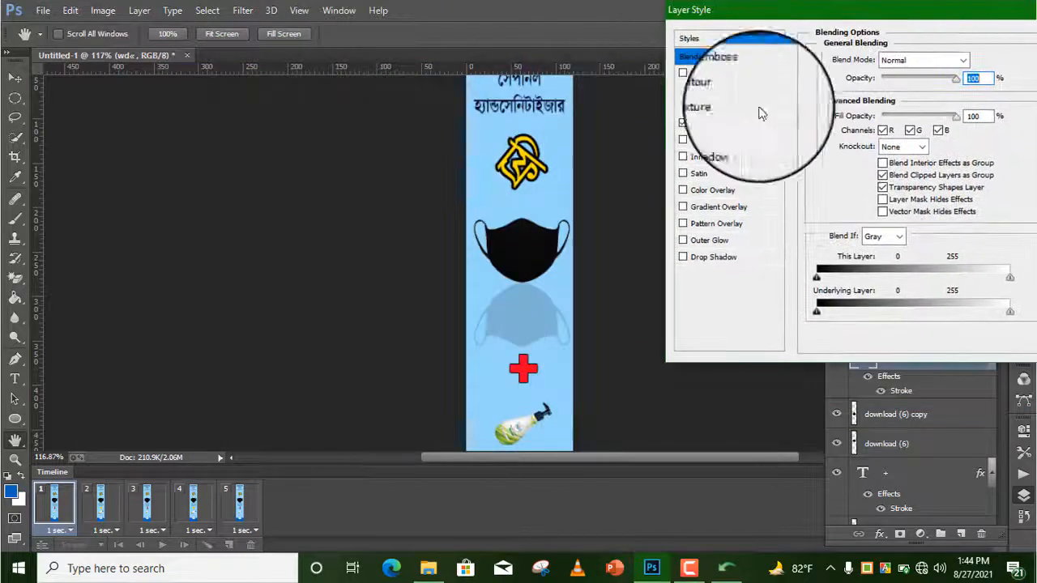
click(717, 123)
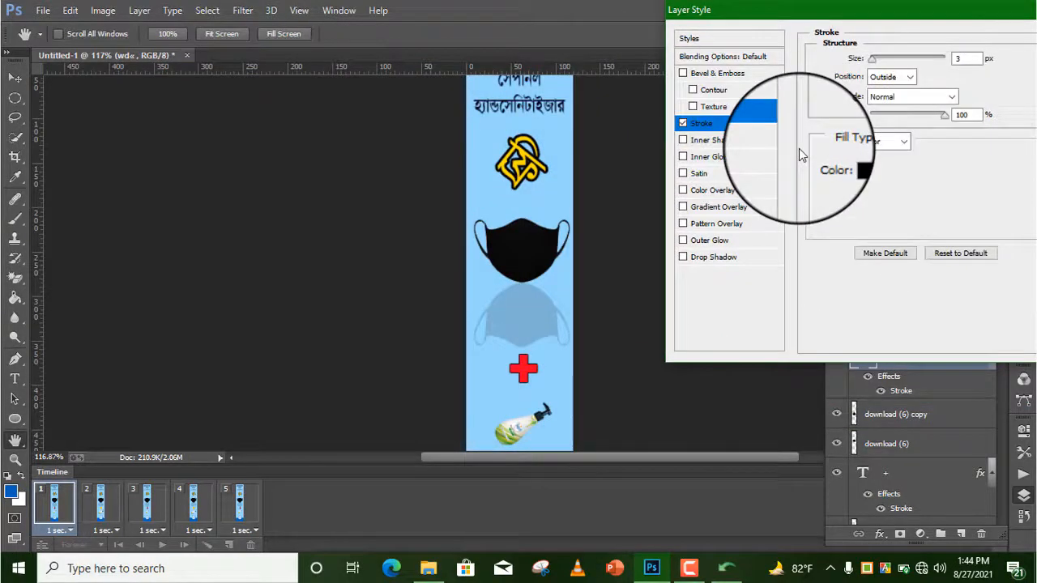
click(850, 165)
drag(562, 192, 542, 177)
drag(765, 200, 753, 164)
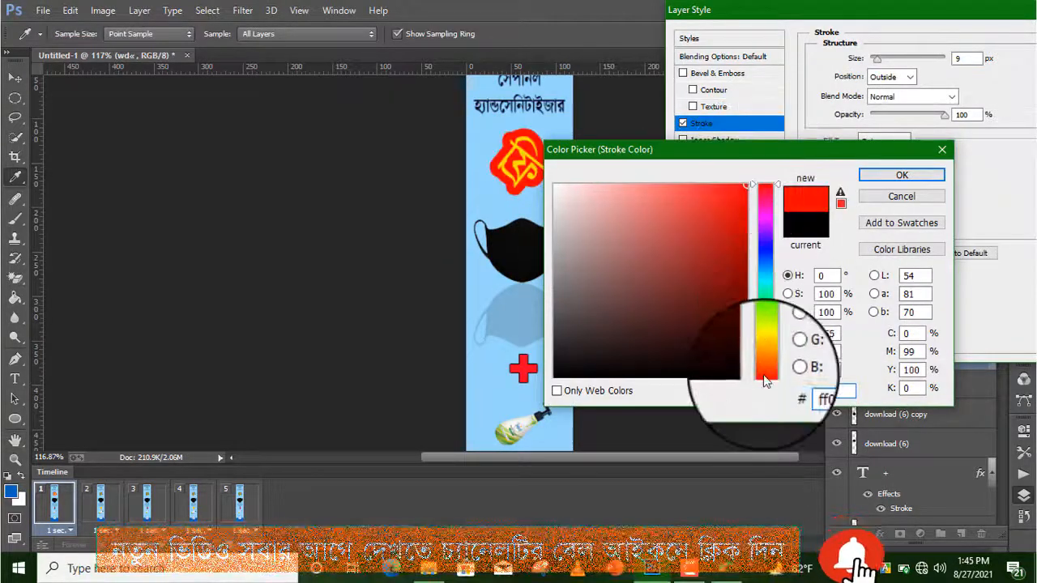
click(901, 175)
double_click(959, 58)
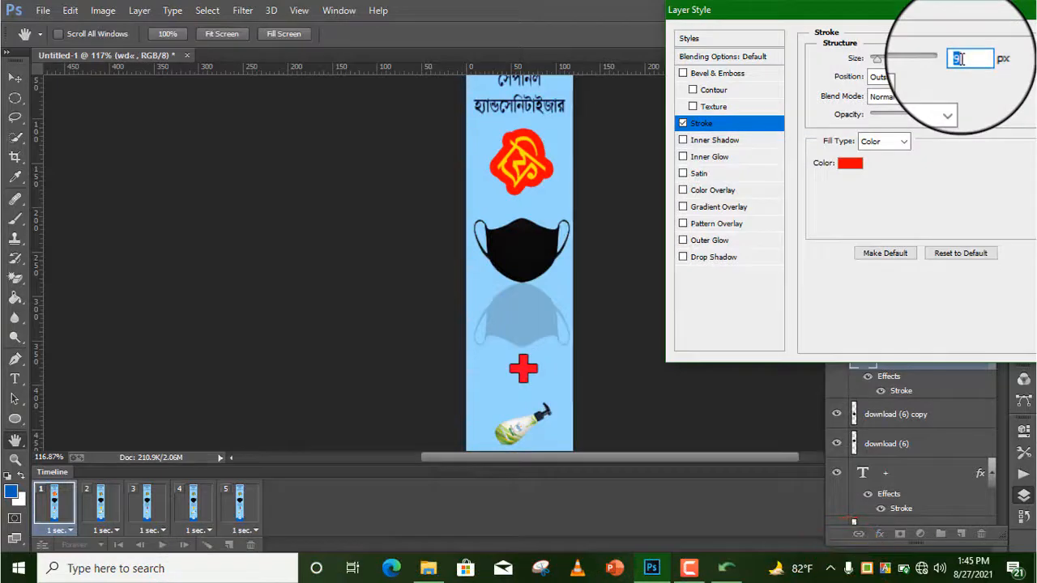
drag(944, 12, 741, 24)
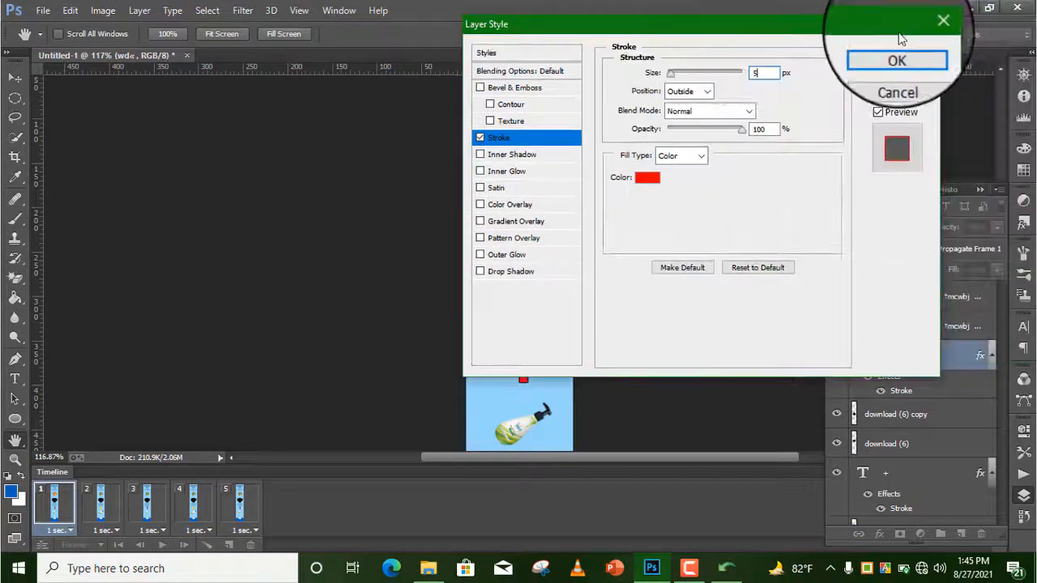
click(897, 50)
In frame 3, change the ফ্রি text's stroke color to red (ff0000)
click(101, 504)
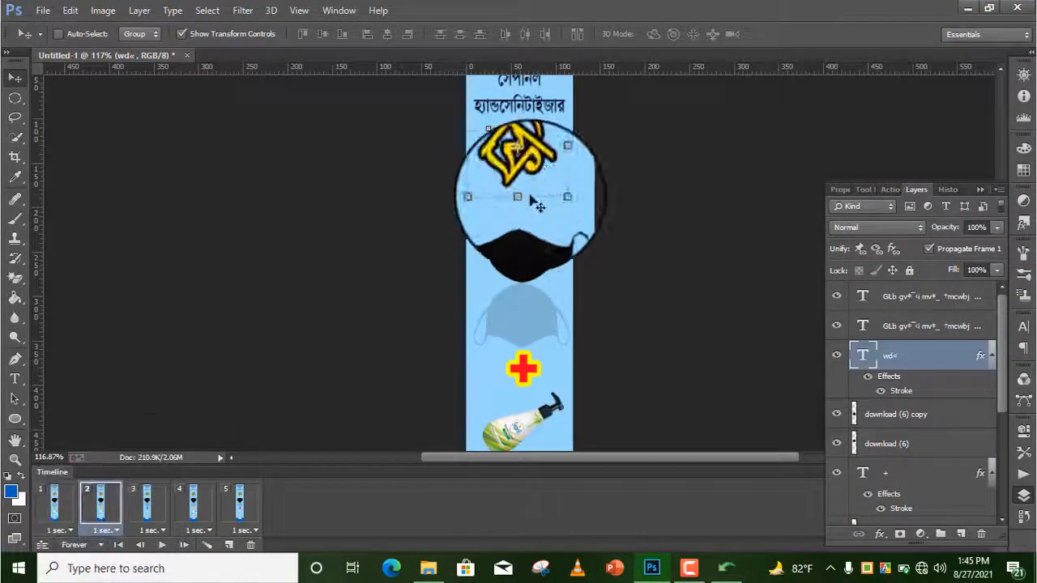
click(147, 504)
double_click(896, 357)
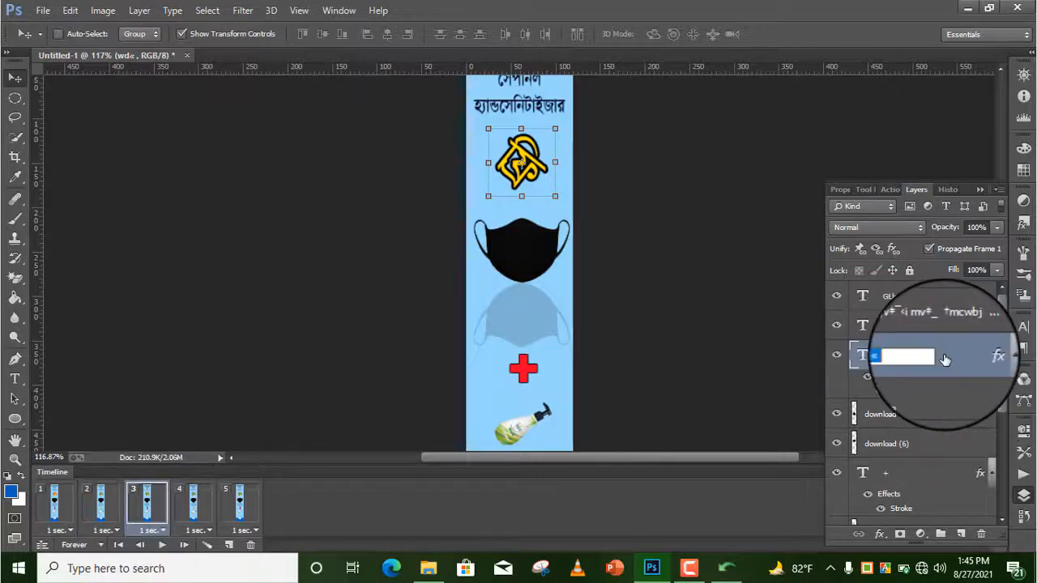
click(948, 361)
double_click(932, 364)
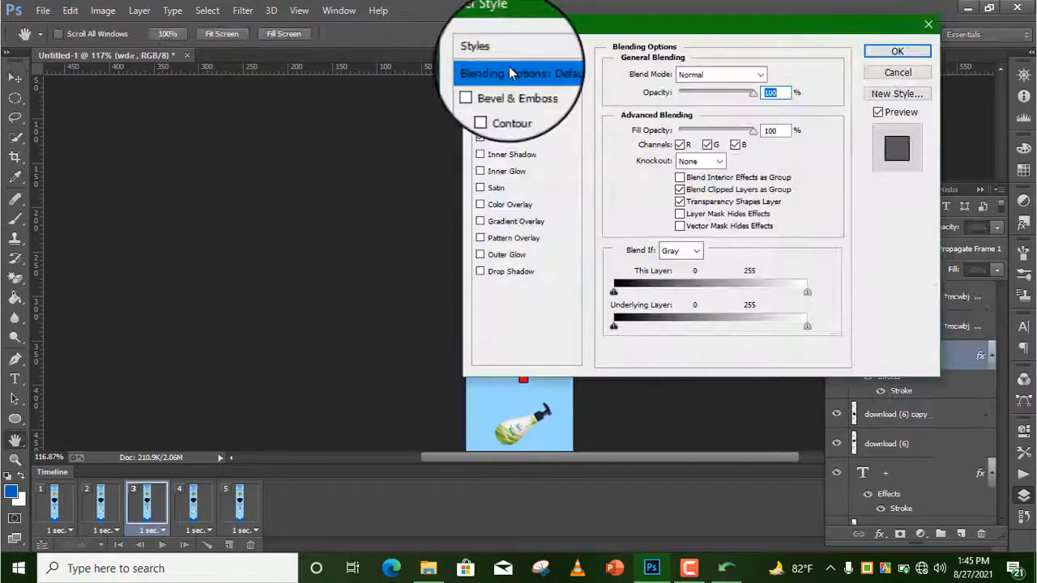
click(520, 139)
click(638, 185)
click(766, 185)
click(747, 185)
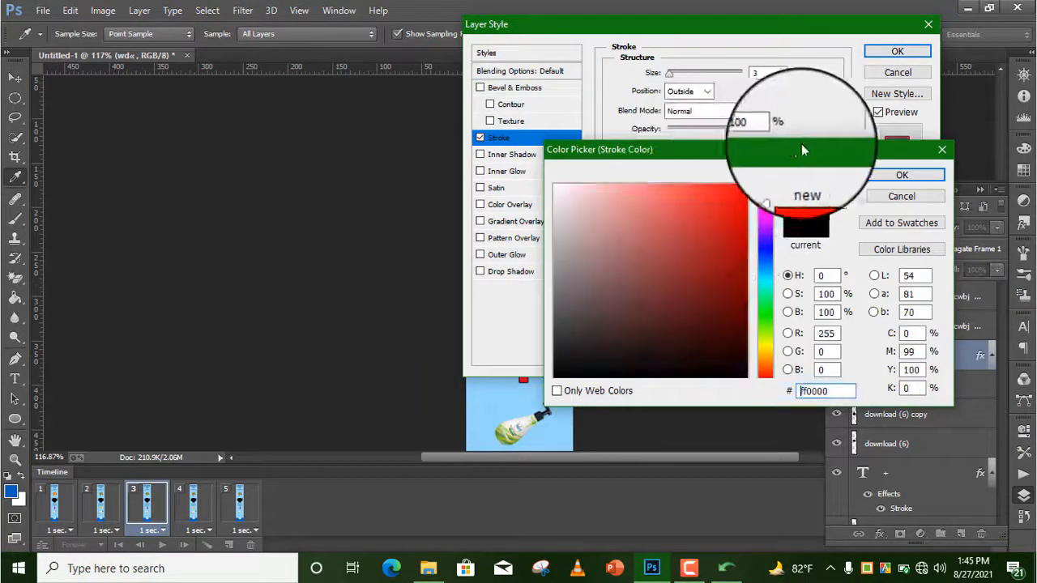
drag(807, 149, 786, 149)
click(869, 177)
Set the size of the ফ্রি text's stroke in frame 3 to 5 px and apply the style
drag(763, 26, 243, 24)
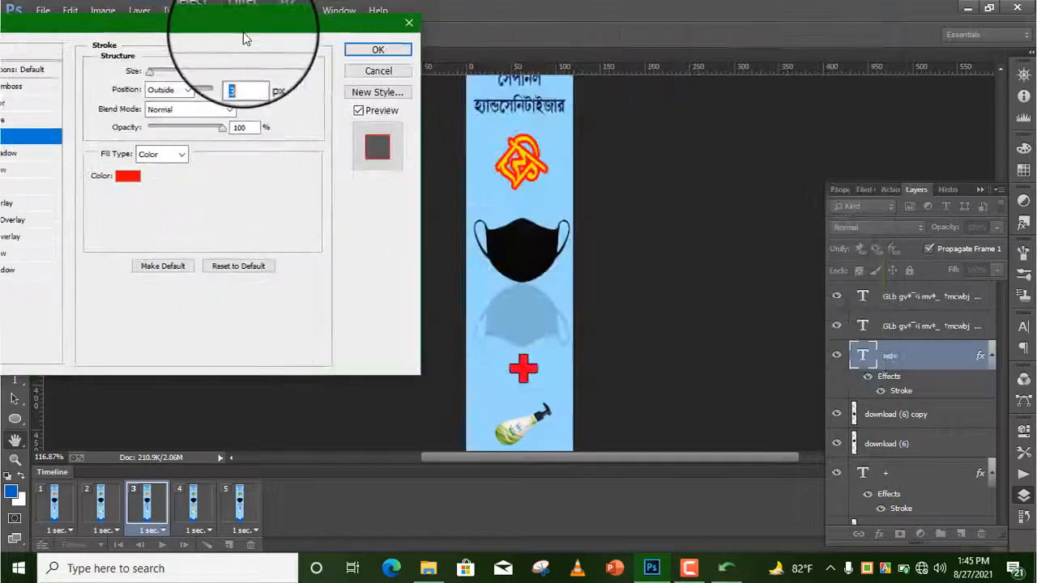
text(5)
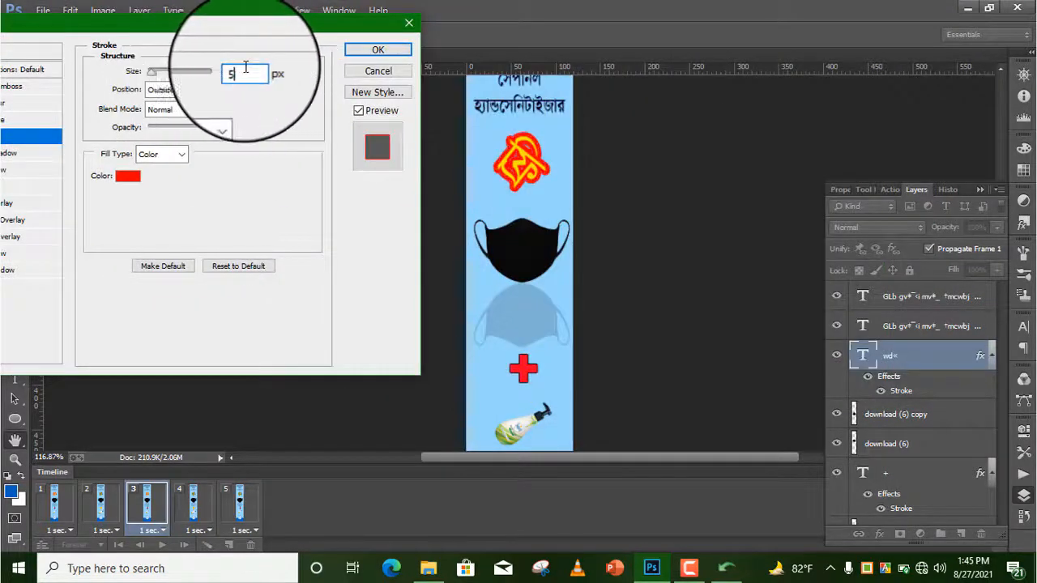
click(378, 50)
In frame 5, give the ফ্রি text's stroke a red color and a size of 6 px
click(242, 511)
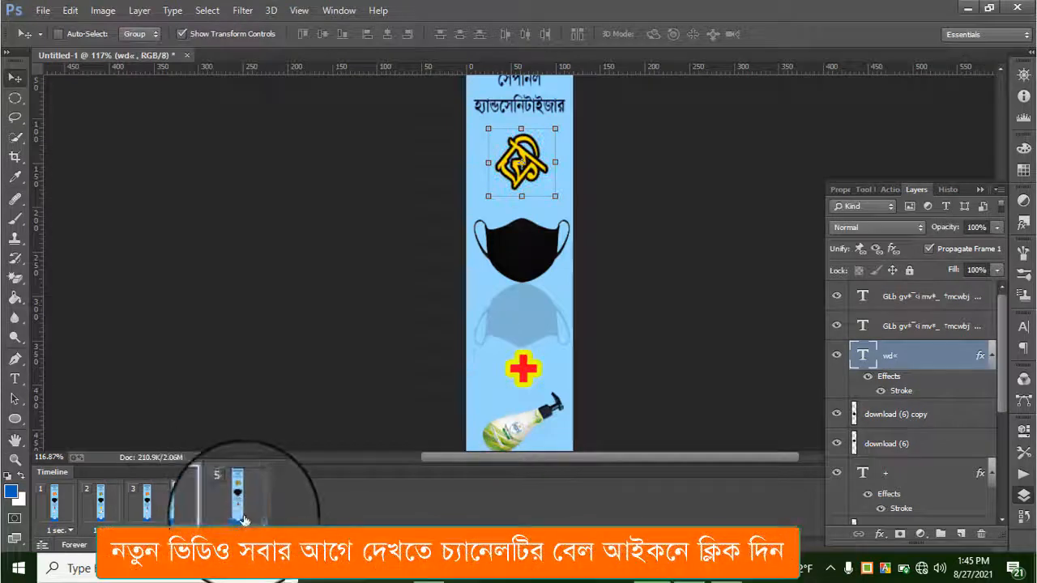
click(244, 516)
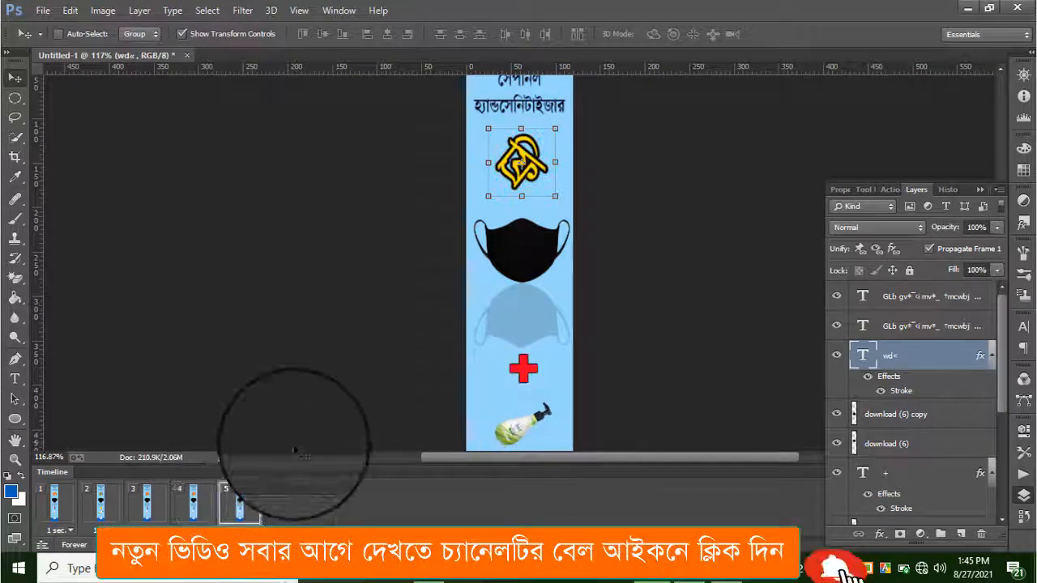
double_click(930, 366)
drag(486, 66, 191, 8)
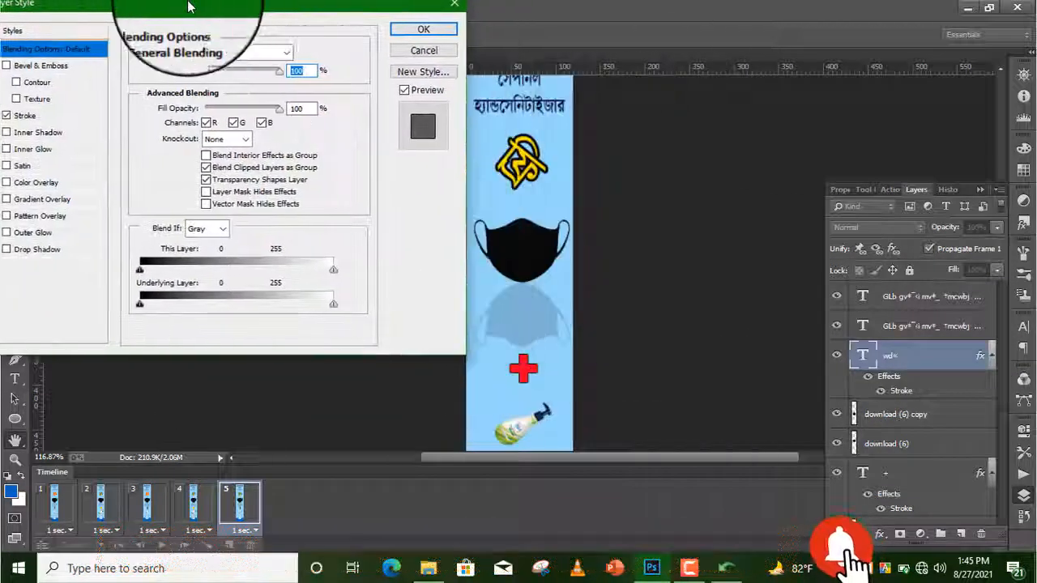
click(28, 124)
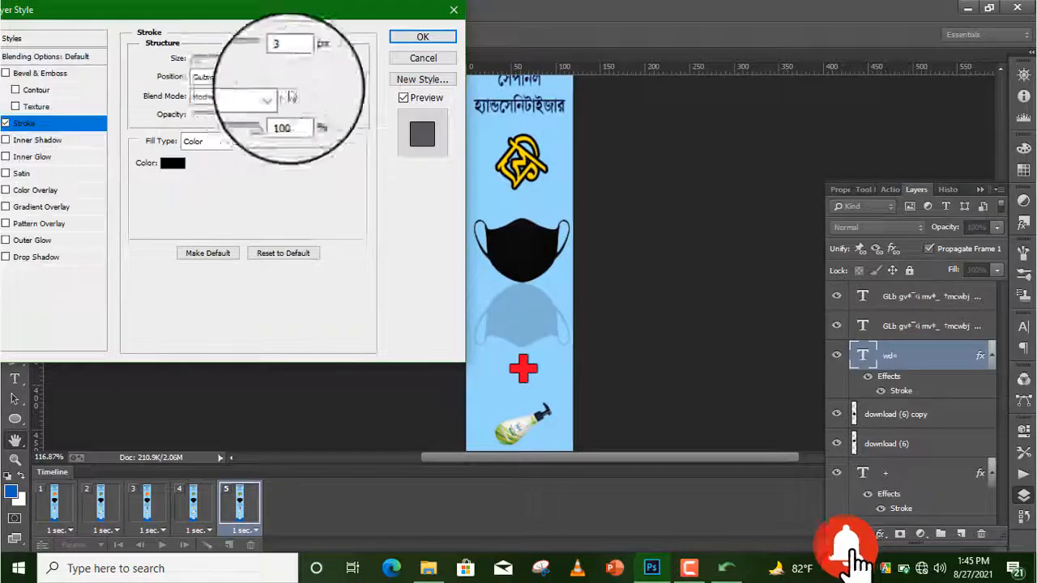
click(173, 163)
drag(749, 208, 756, 162)
drag(719, 195, 740, 159)
click(864, 173)
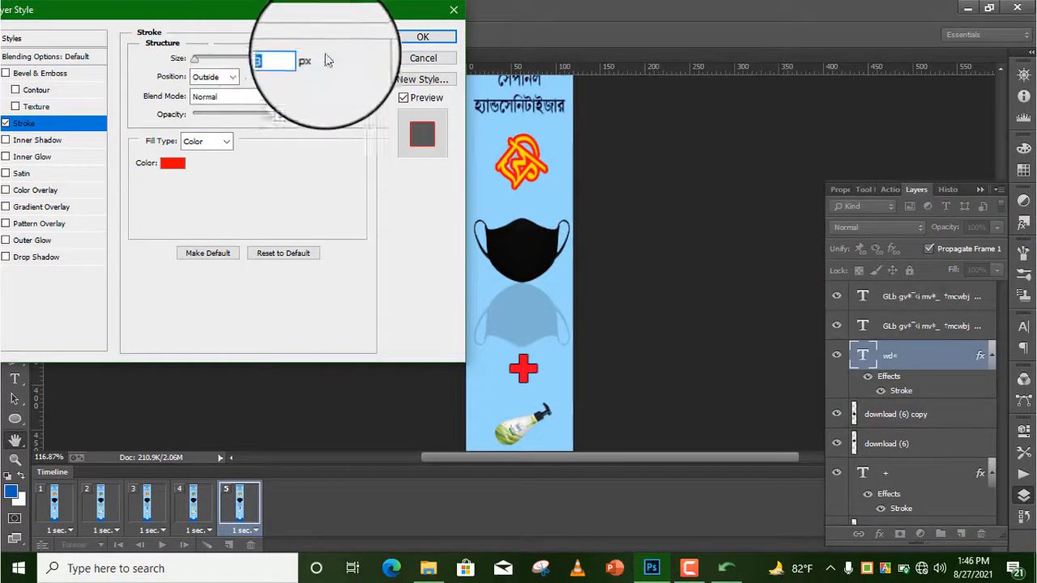
text(6)
click(423, 36)
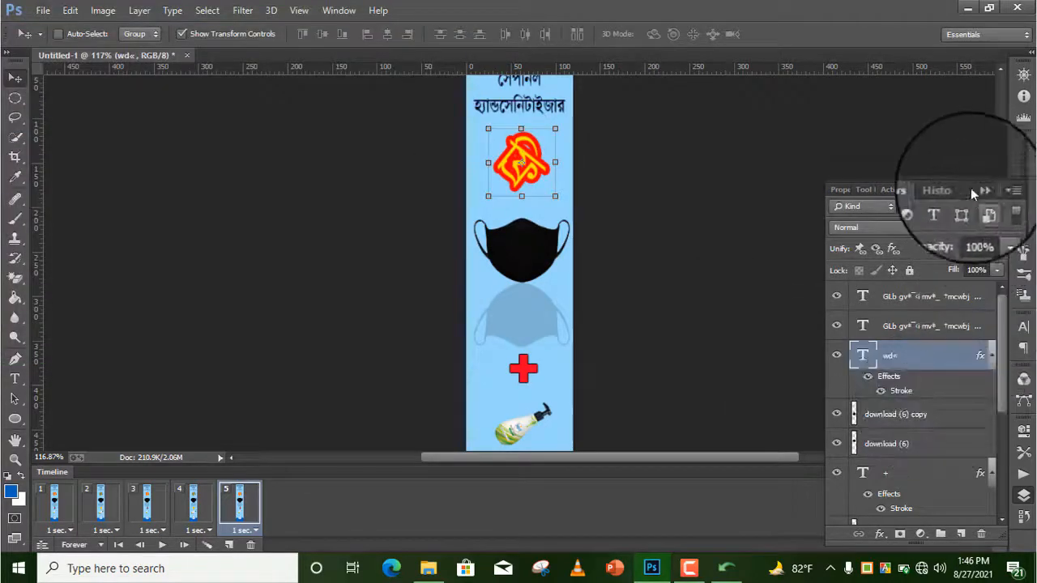
Collapse the layer list and play the animation to check the ফ্রি text's changing stroke
click(980, 188)
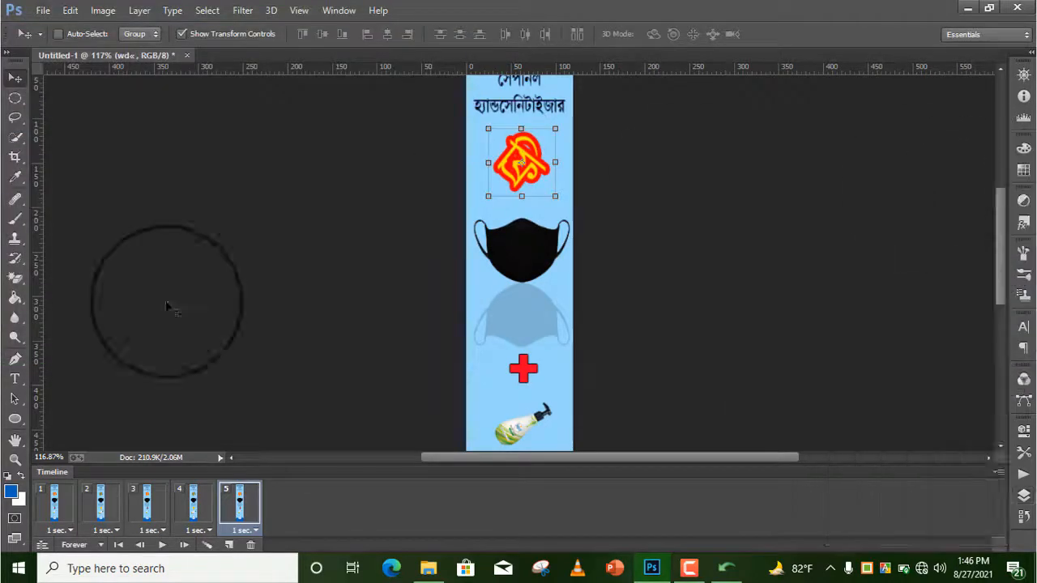
click(162, 546)
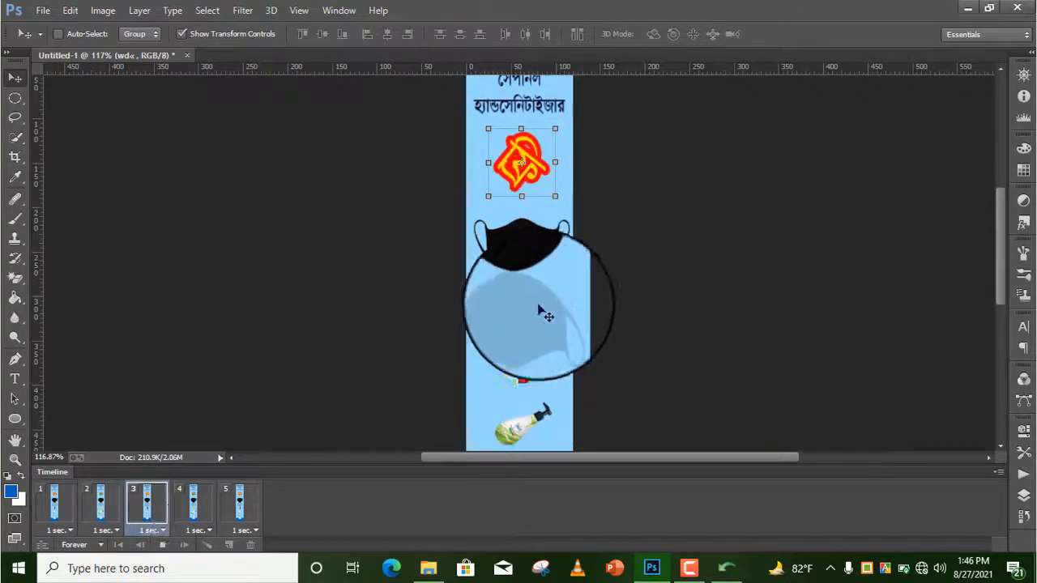
Export the banner for the web as a GIF named Web-Banner in the 22-08-21 folder
click(42, 13)
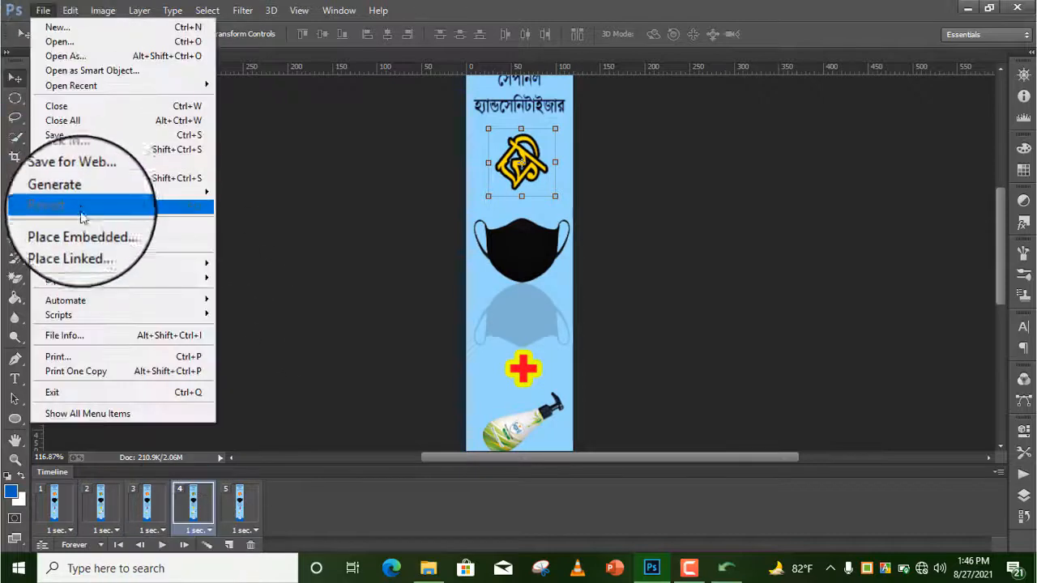
click(104, 177)
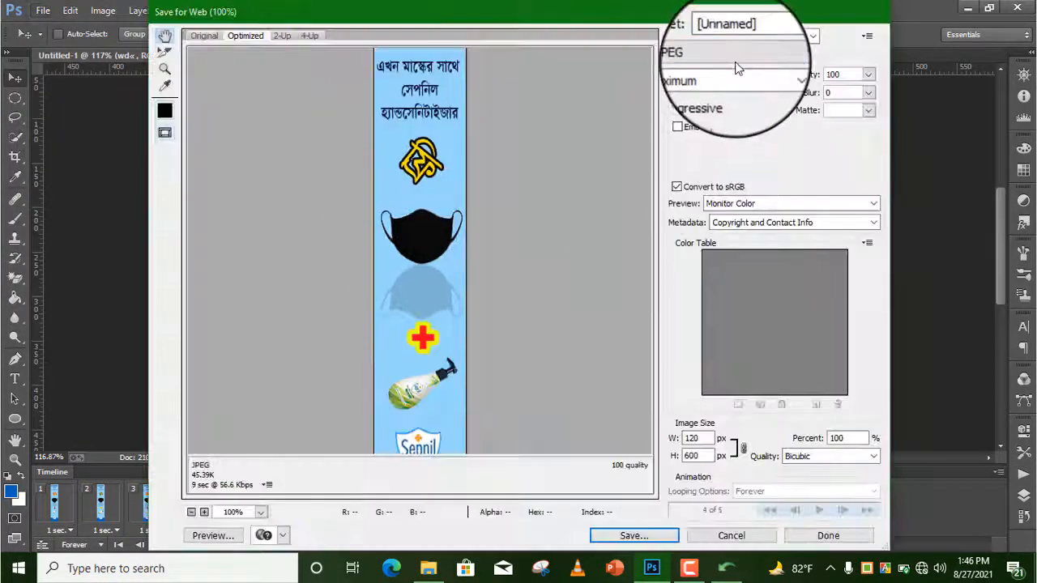
click(729, 54)
click(713, 65)
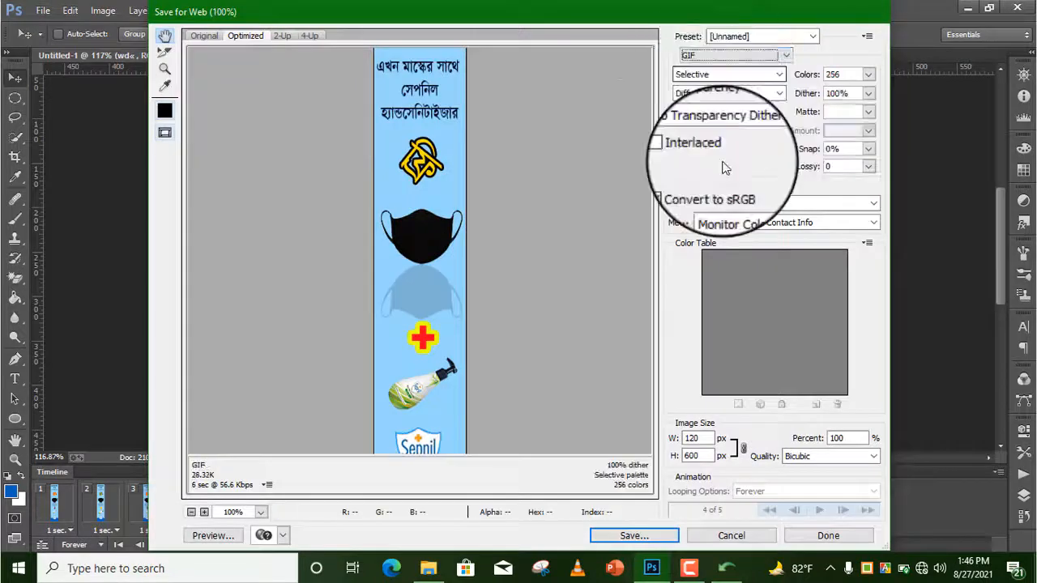
click(628, 536)
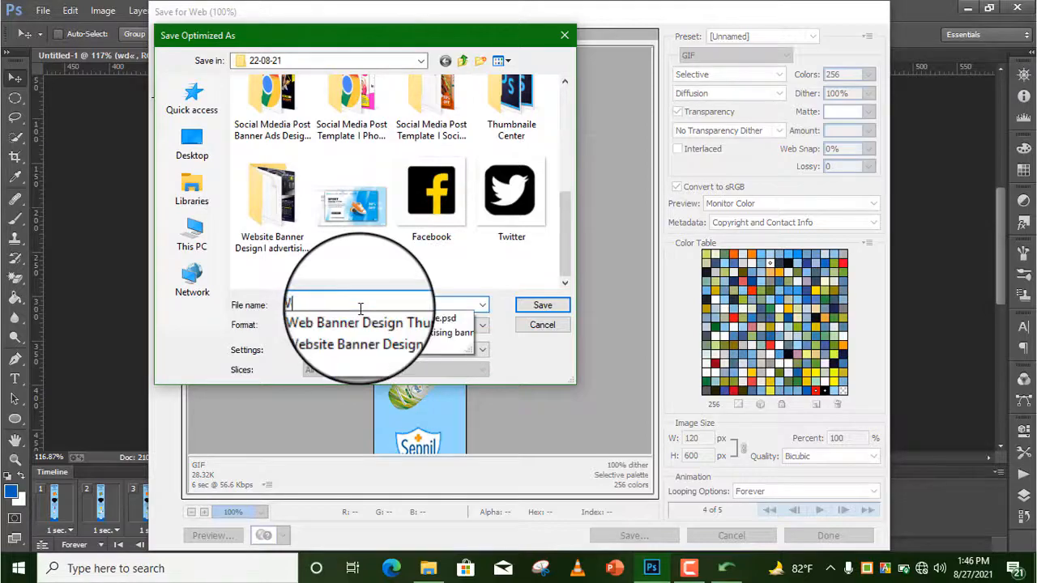
key(Return)
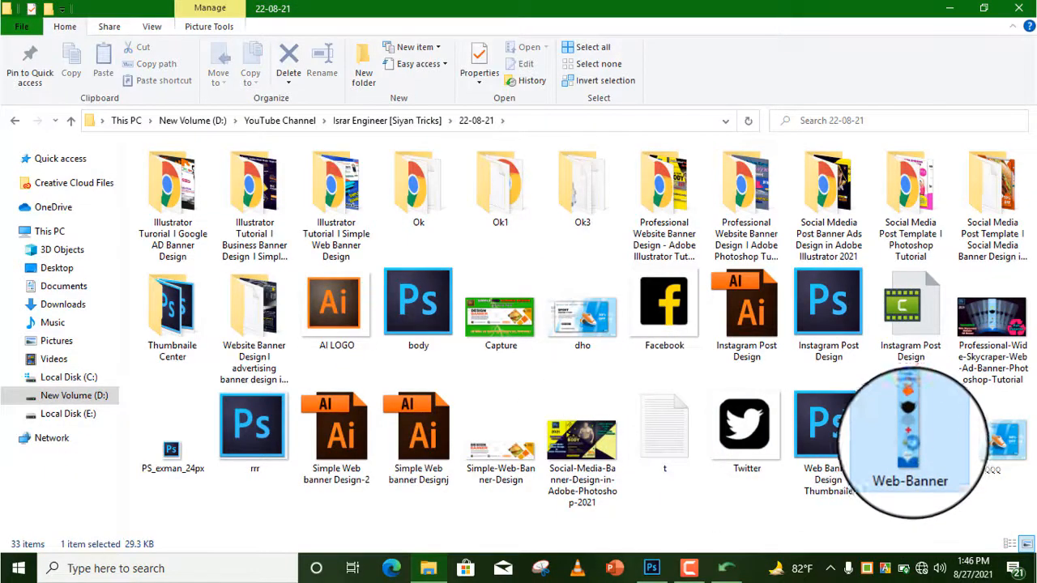
Switch to File Explorer and open the exported Web-Banner file from the 22-08-21 folder
click(911, 453)
double_click(920, 491)
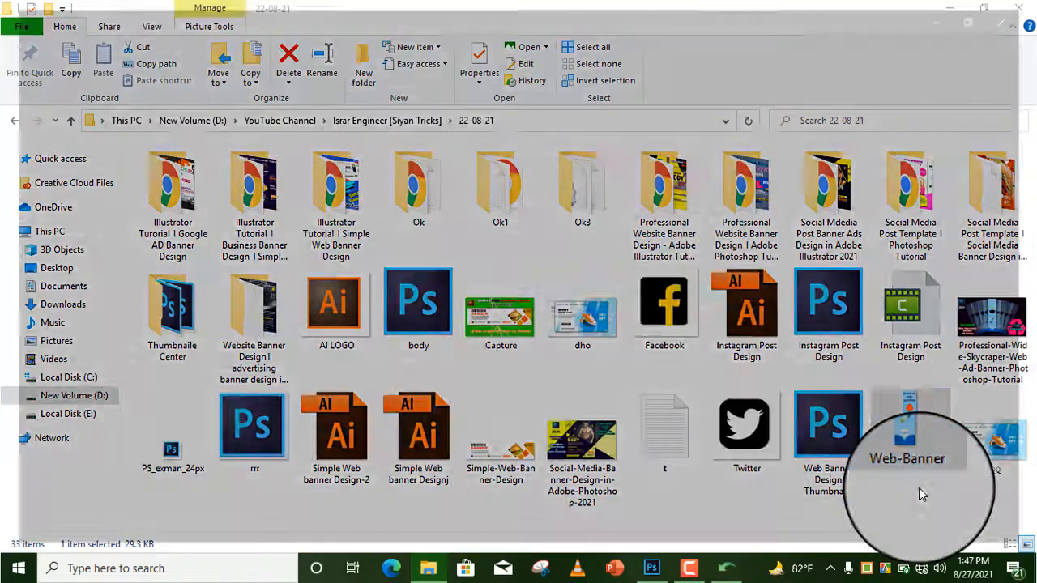